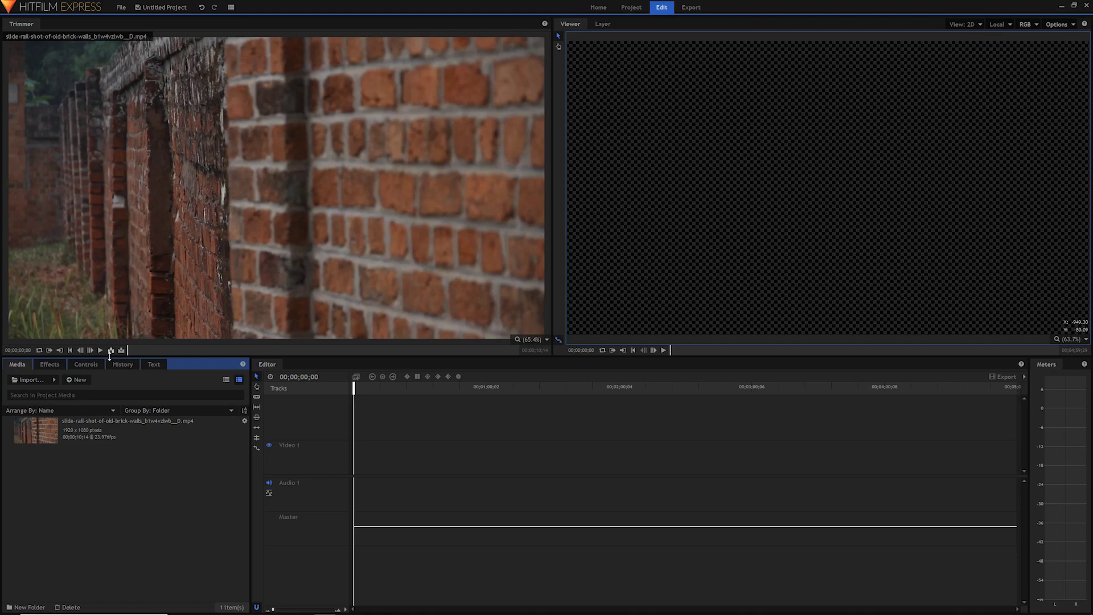
Review the brick-wall clip from start to end, and make a 1080p Full HD composite shot at 23.976 fps from it
drag(129, 350, 520, 349)
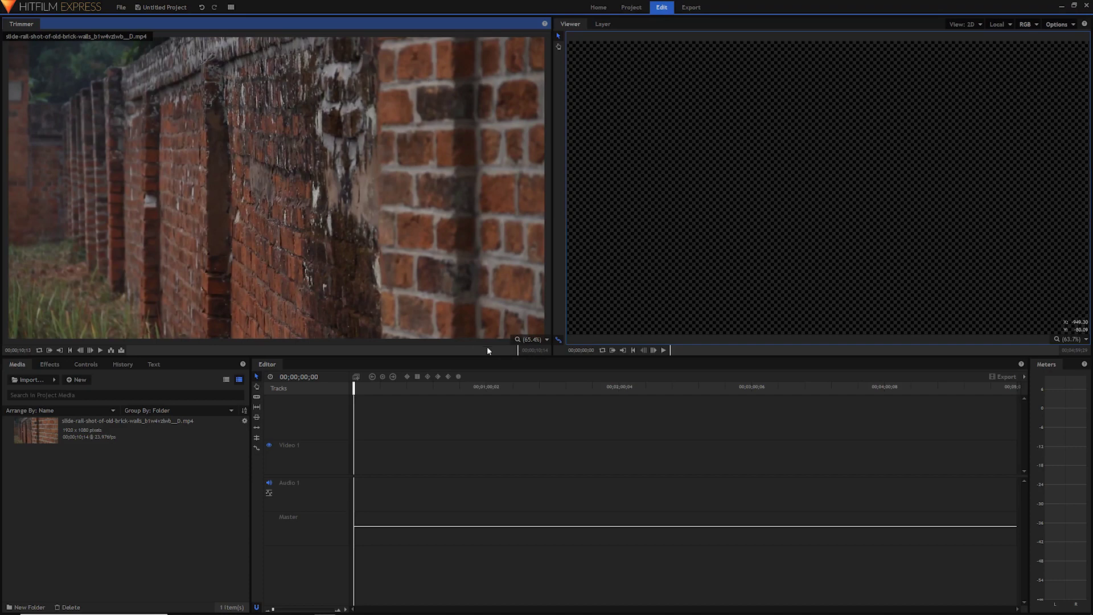
drag(476, 350, 112, 353)
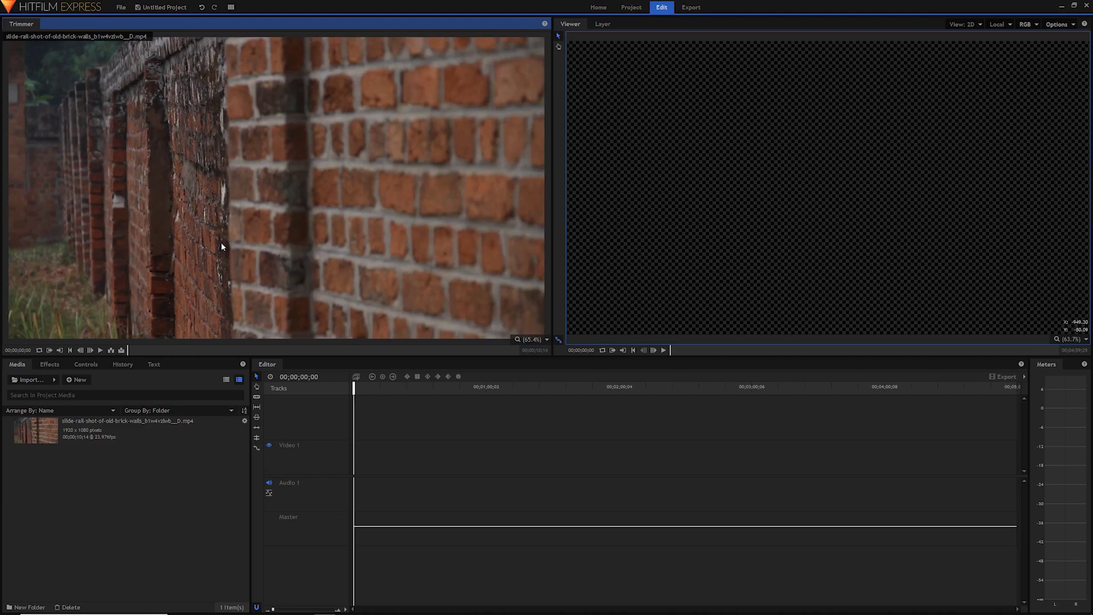
drag(275, 351, 532, 351)
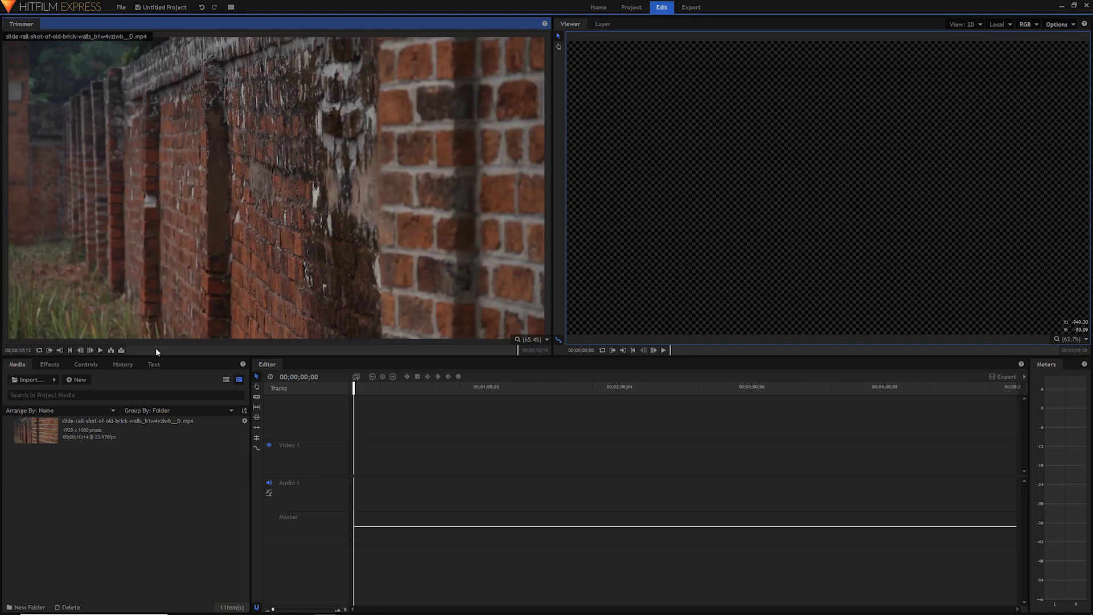
click(128, 349)
click(101, 422)
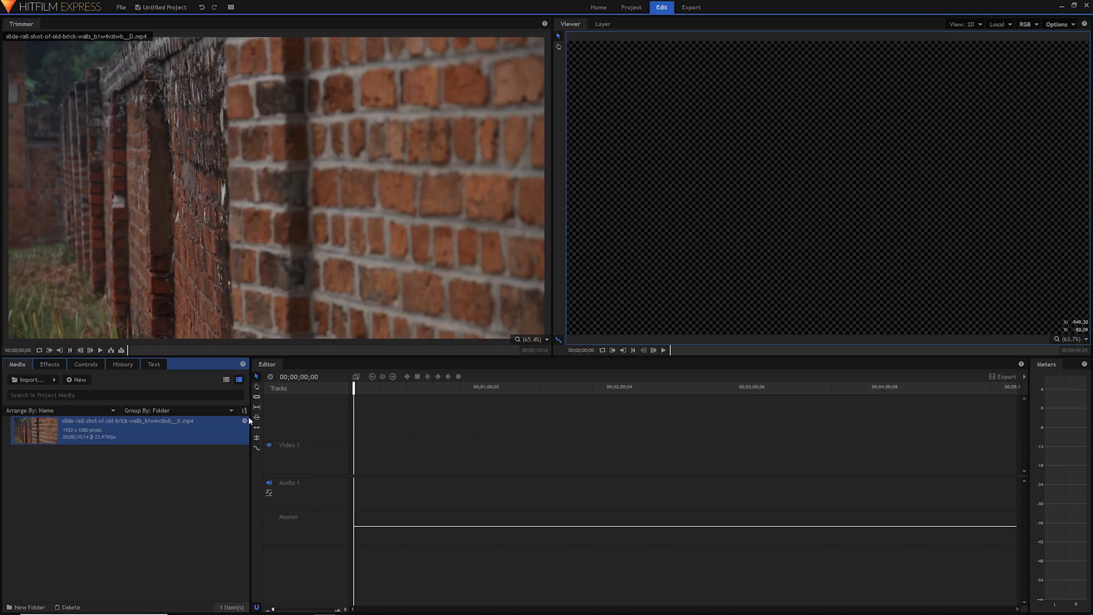
right_click(155, 426)
click(190, 541)
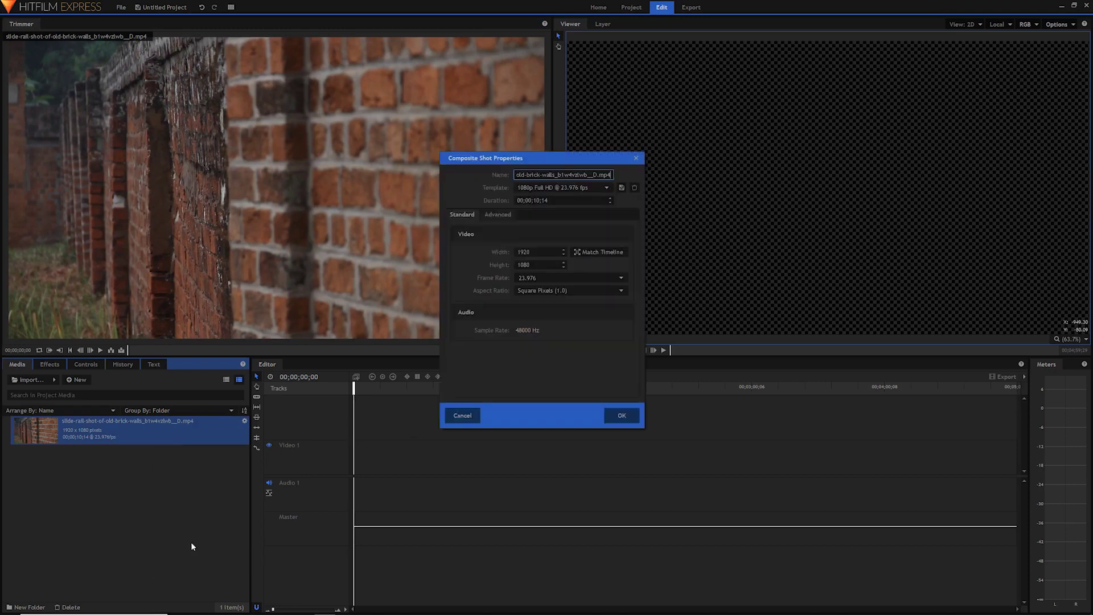
click(622, 416)
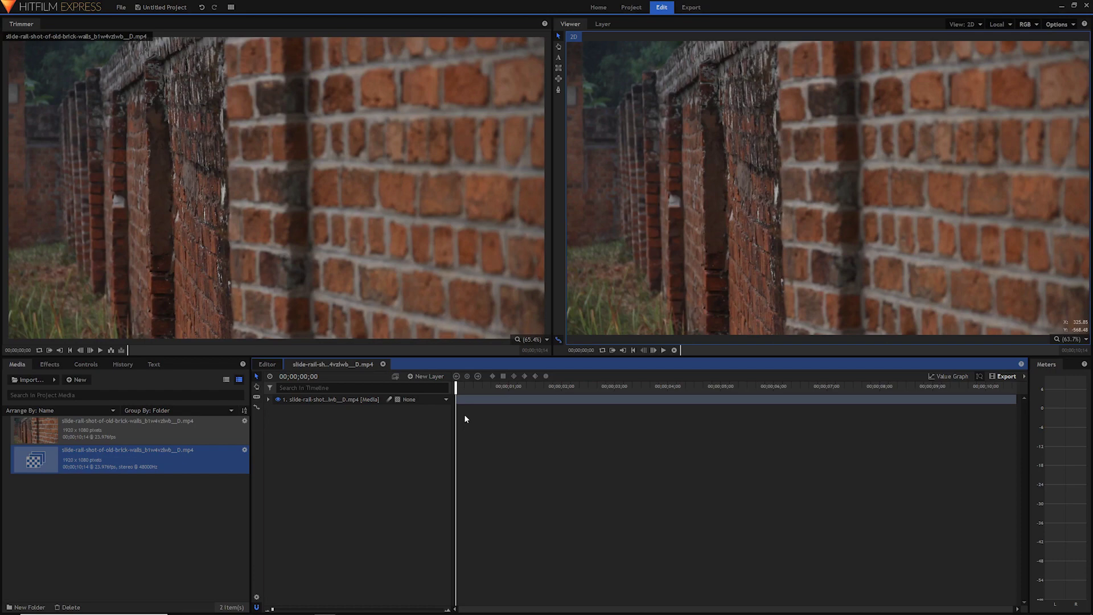
Add a text layer to the composite shot and enter "ATTACH" and "TEXT" on two lines
click(437, 377)
click(439, 399)
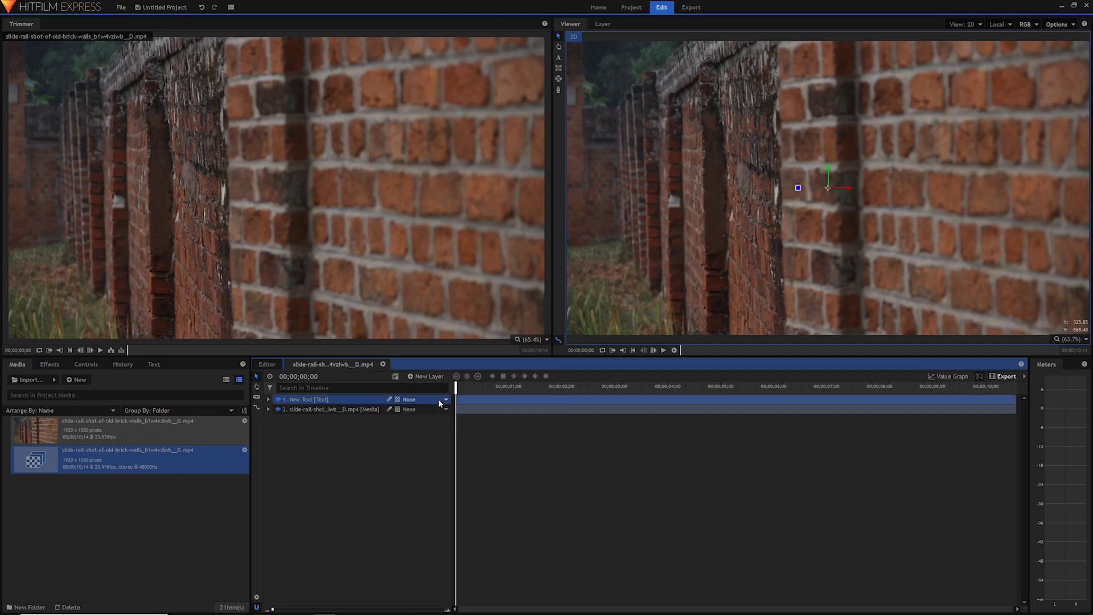
click(559, 58)
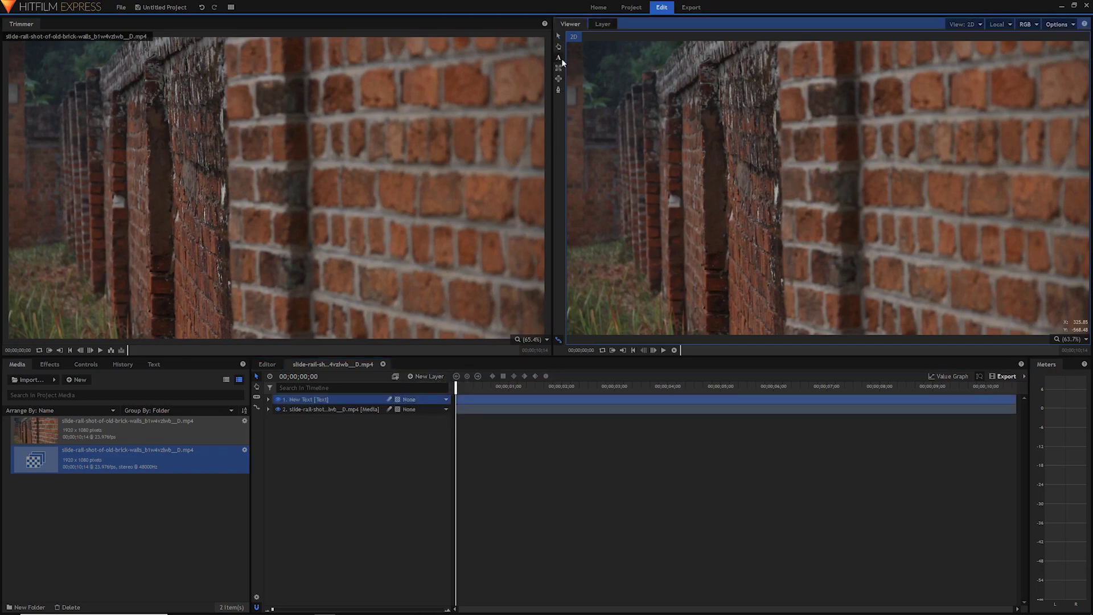
text(ATTACH)
key(Return)
text(TEXT)
Format the text as frame-filling Montserrat ExtraBold, with TEXT at size 674 and line spacing 0.6, and shift it up to centre it vertically
key(ctrl+a)
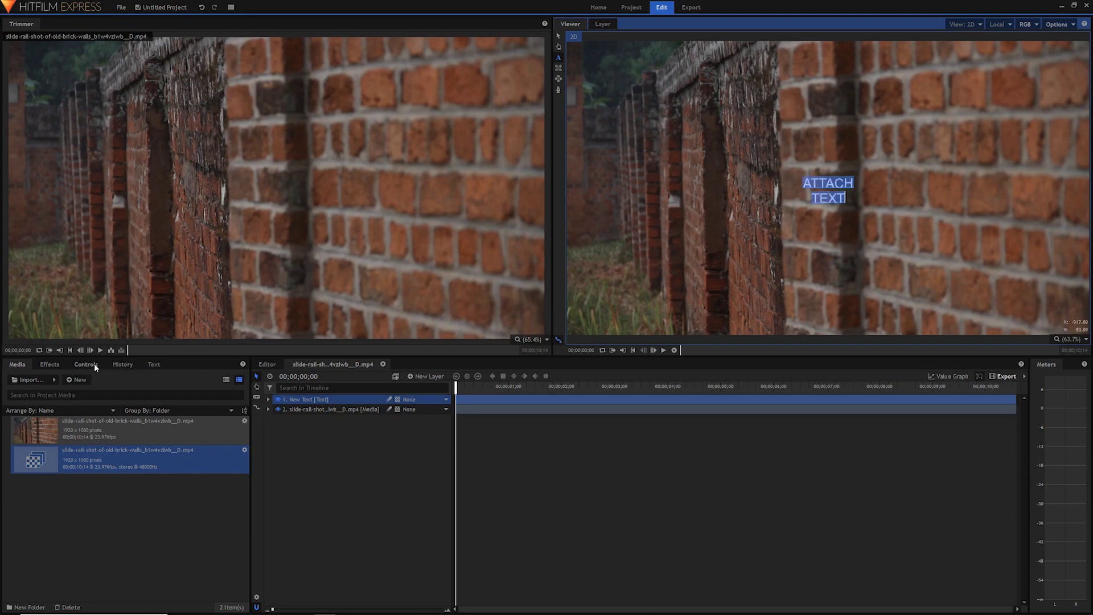
click(152, 365)
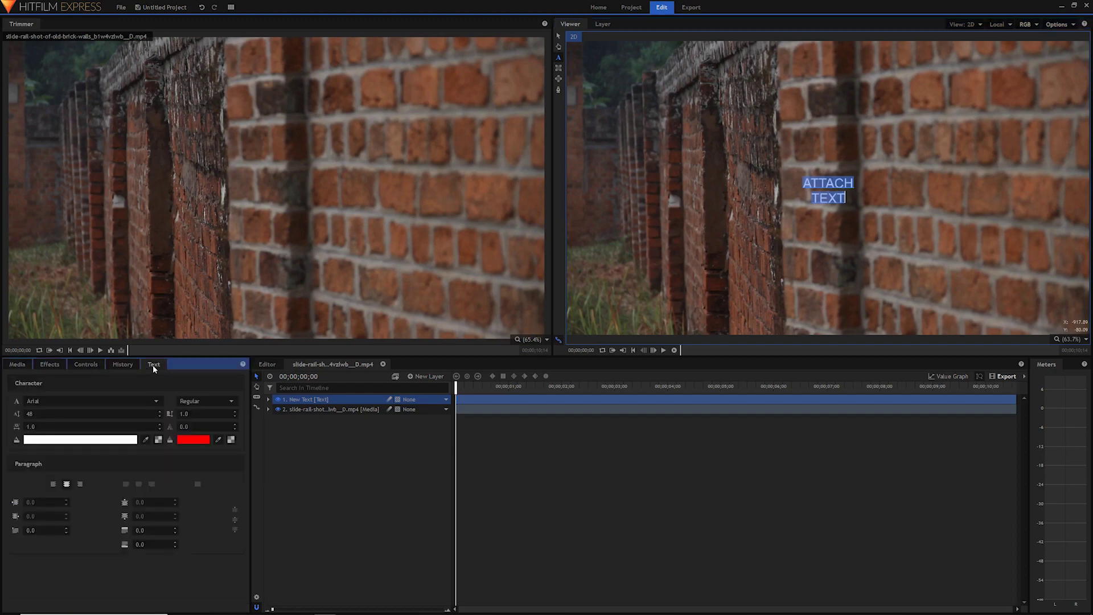
click(49, 400)
scroll(85, 484, down, 3)
click(85, 461)
click(207, 401)
click(228, 496)
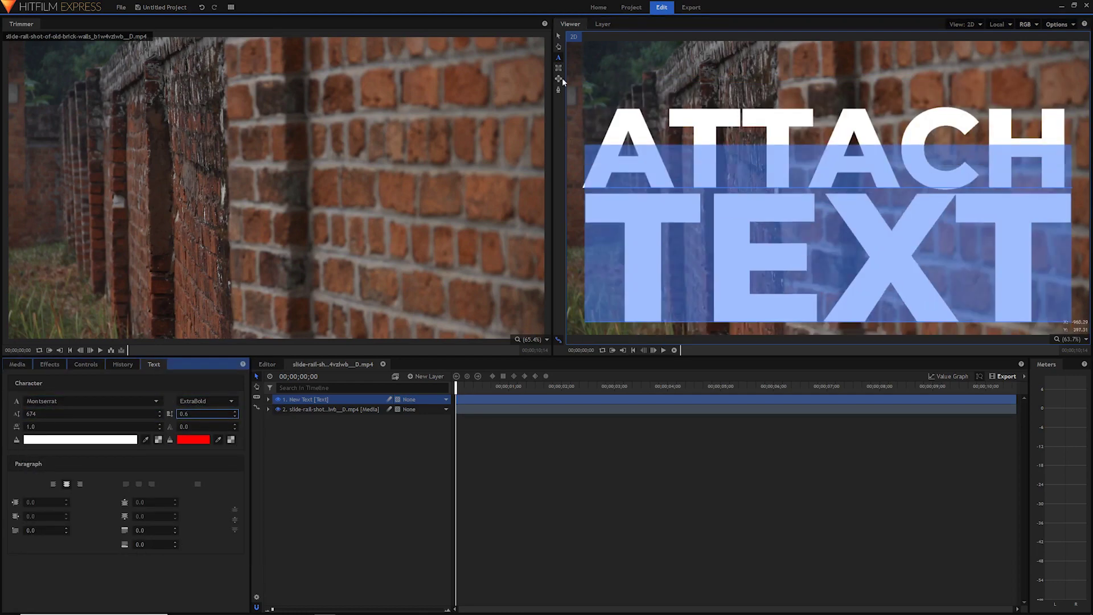
click(559, 36)
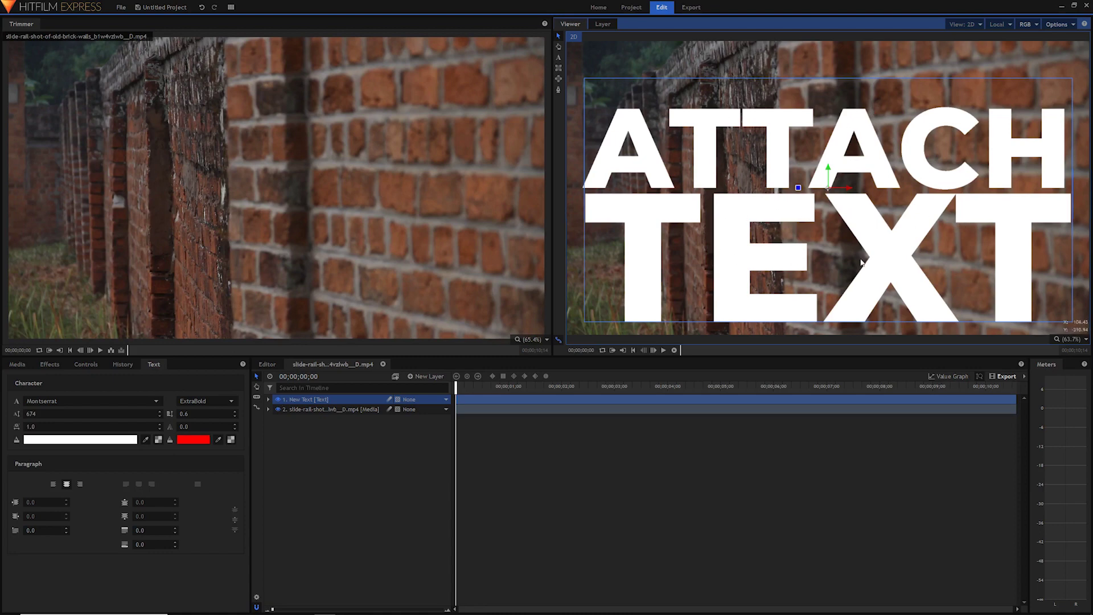
drag(829, 170, 834, 160)
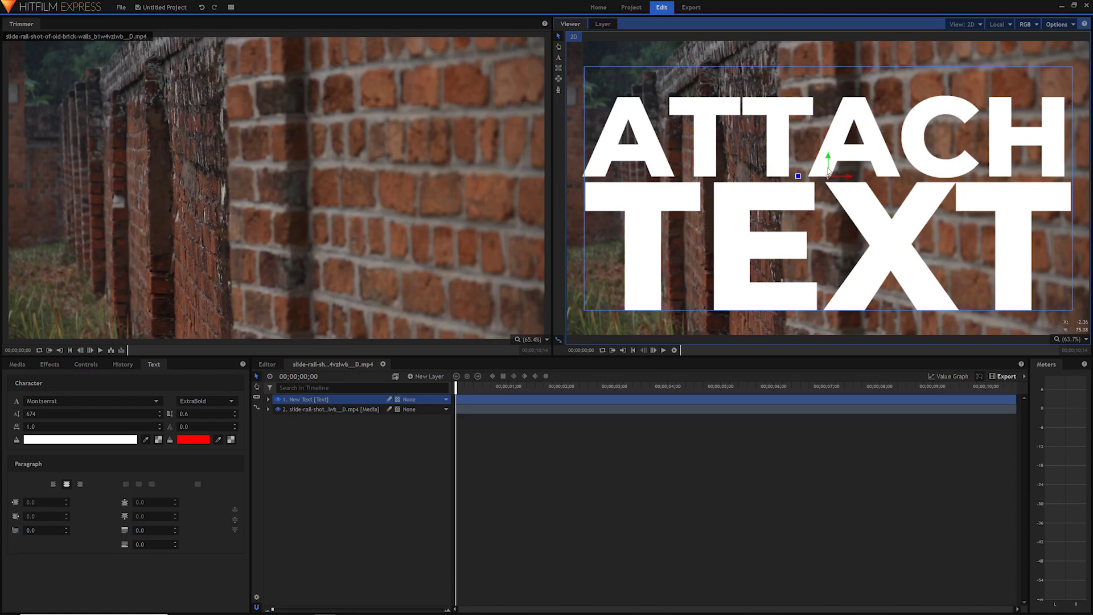
Compare the shot with and without the text at the start and at 00;00;02;20, leaving the text layer hidden and the clip layer selected
click(278, 400)
click(398, 410)
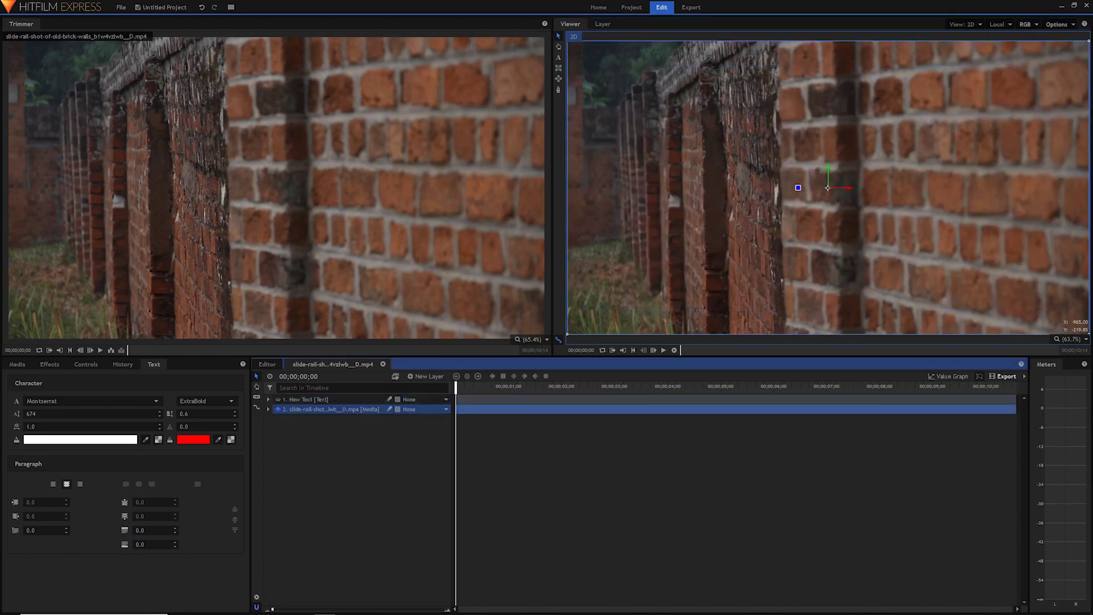
click(278, 400)
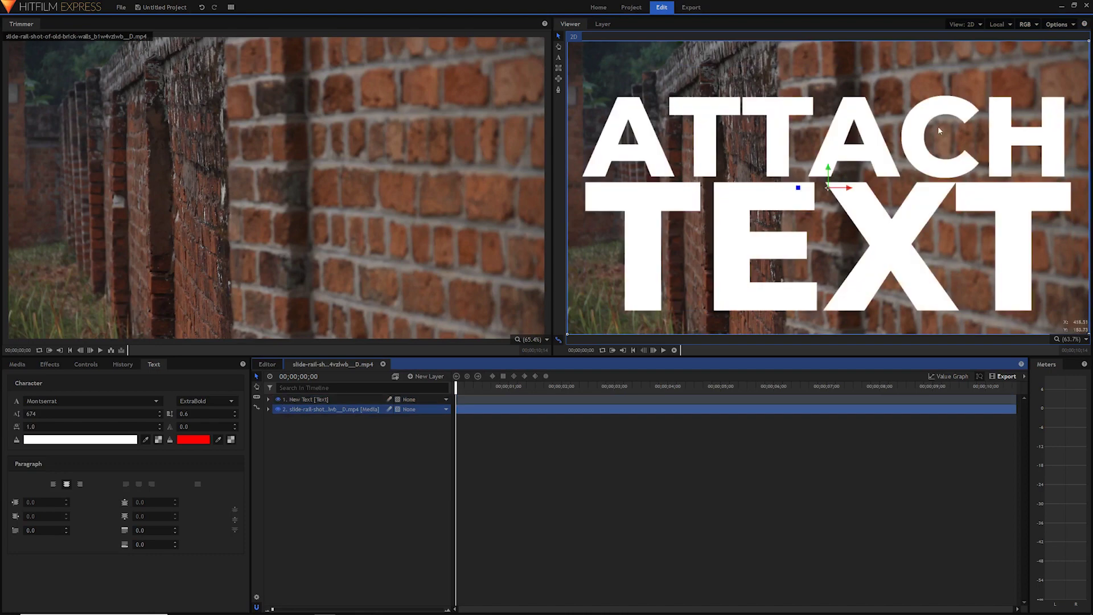
click(279, 399)
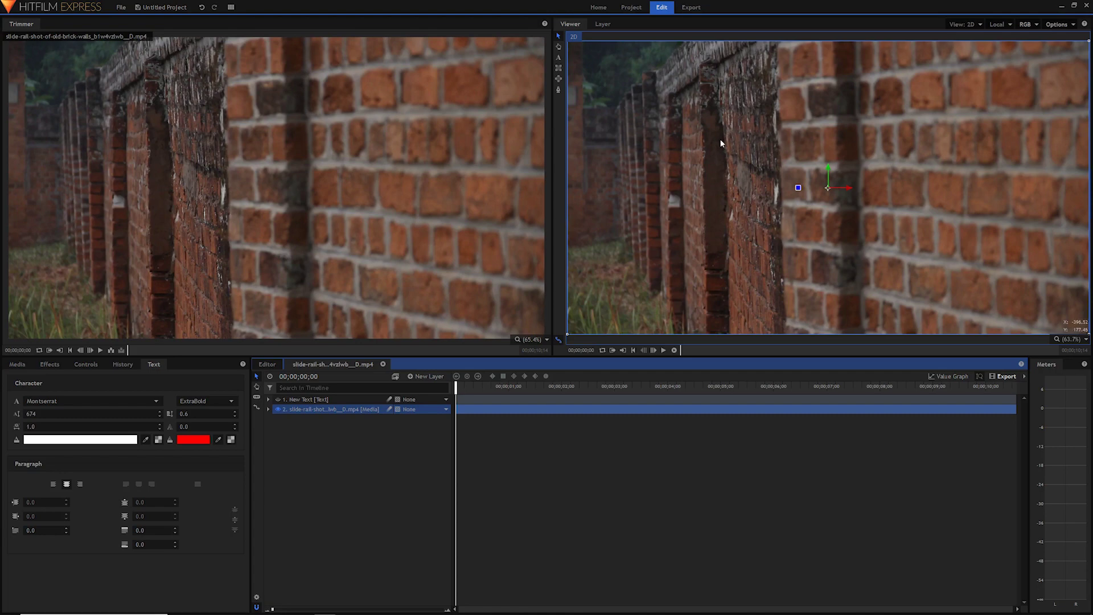
drag(456, 388, 606, 388)
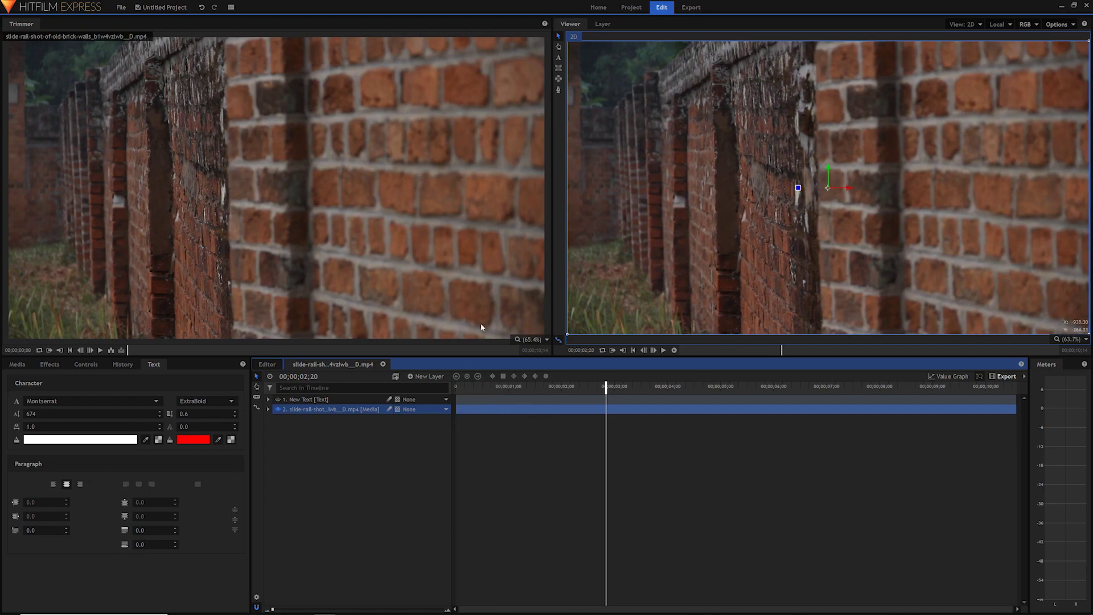
click(278, 399)
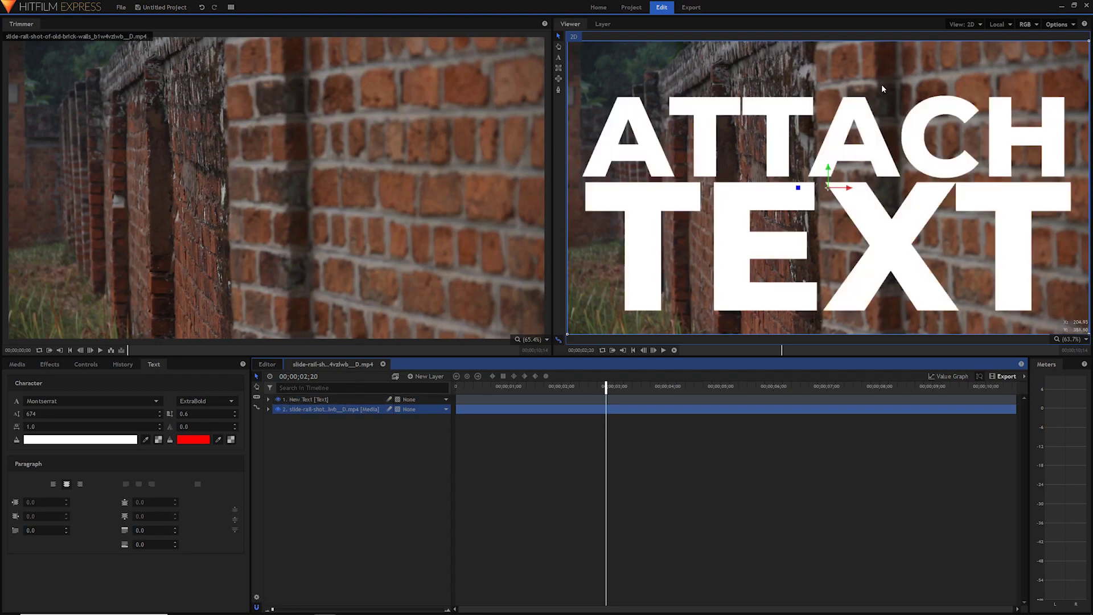
click(278, 399)
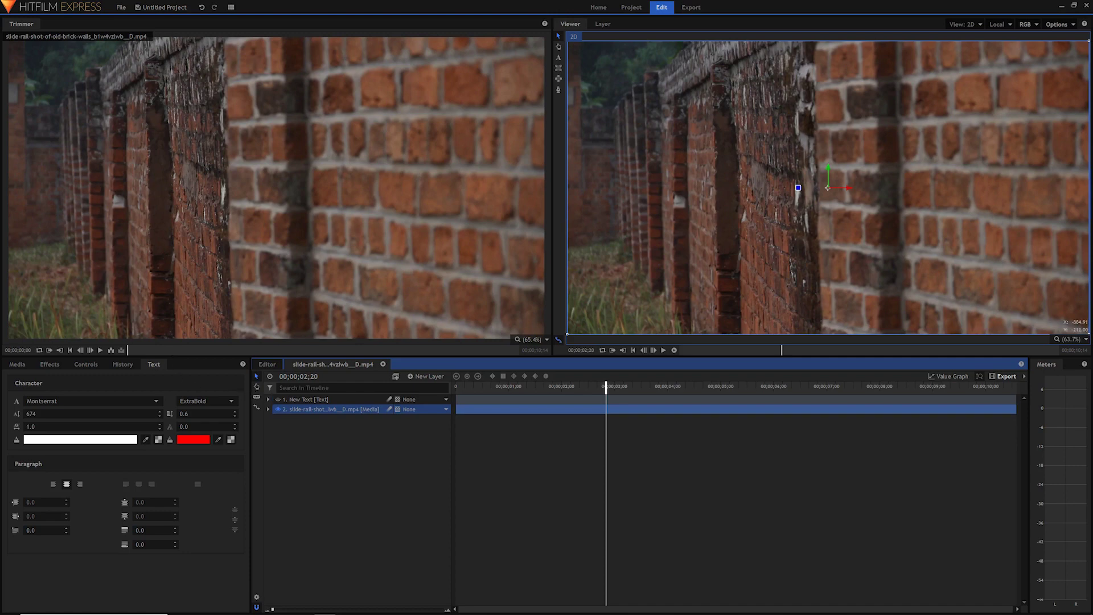
click(279, 400)
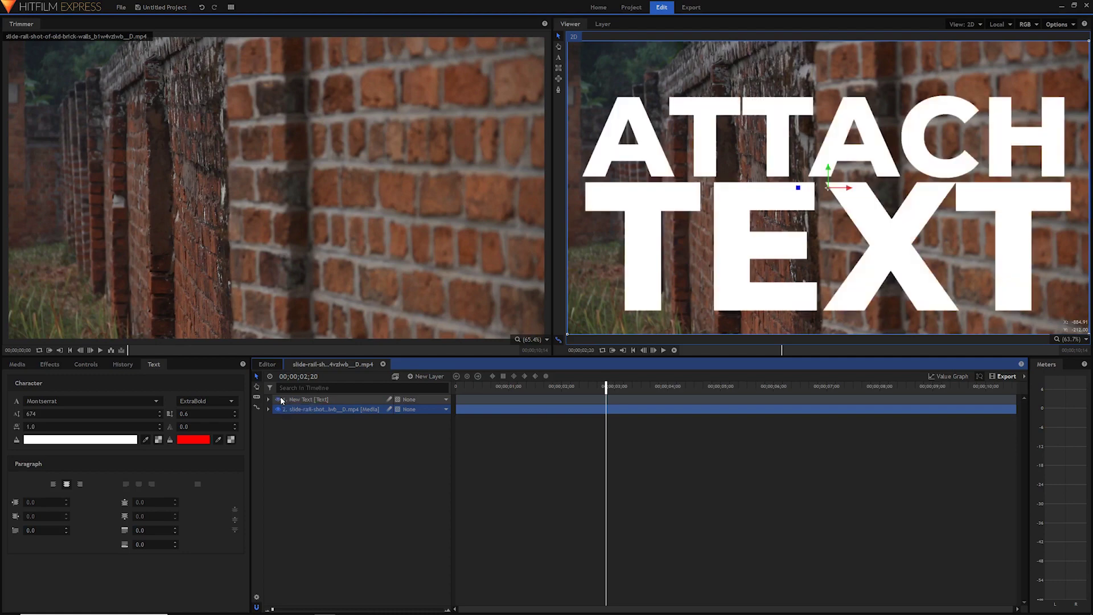
click(280, 401)
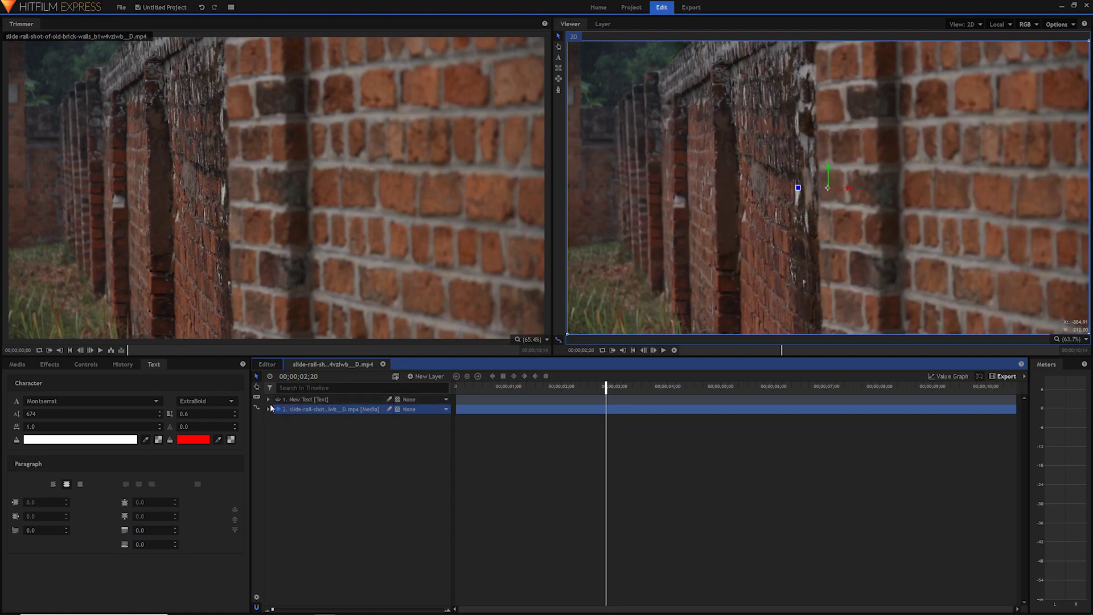
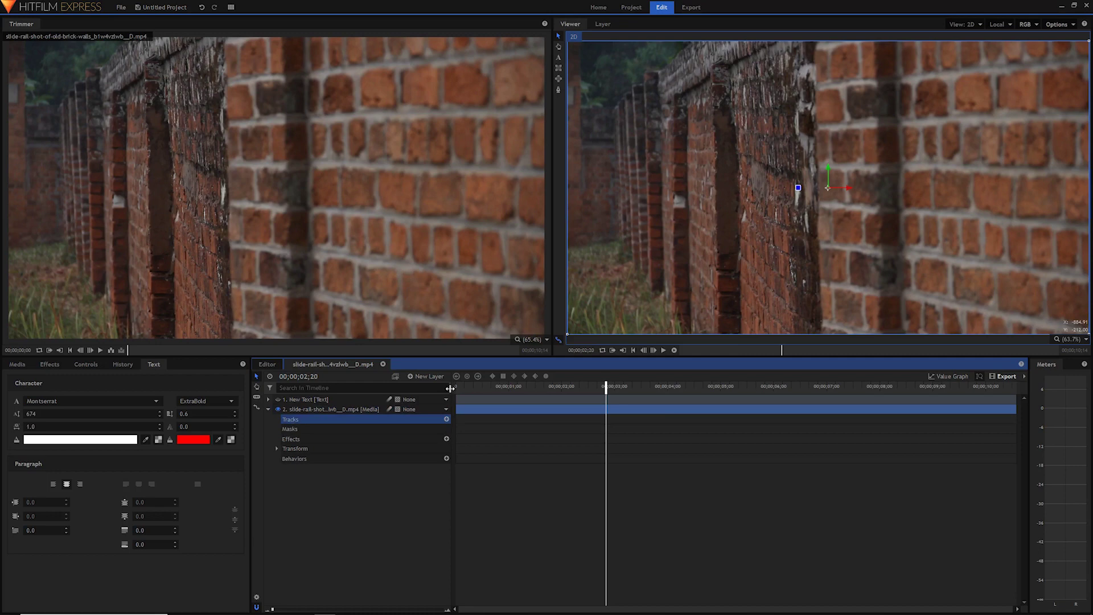
Add a tracker to the brick-wall clip layer and dock the Track panel beside the Trimmer
drag(450, 389, 428, 389)
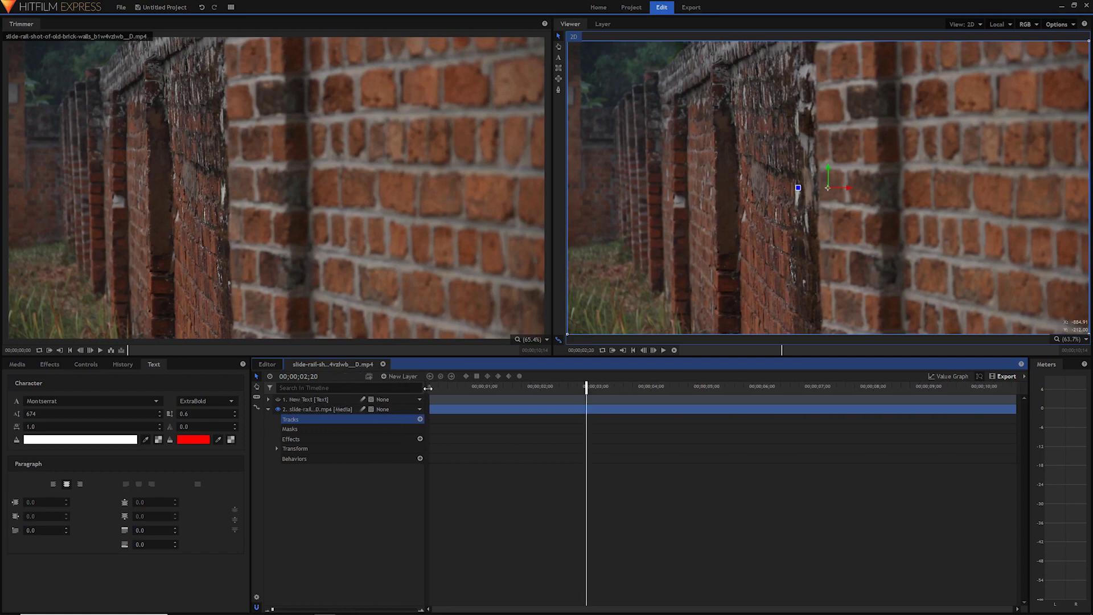
click(420, 419)
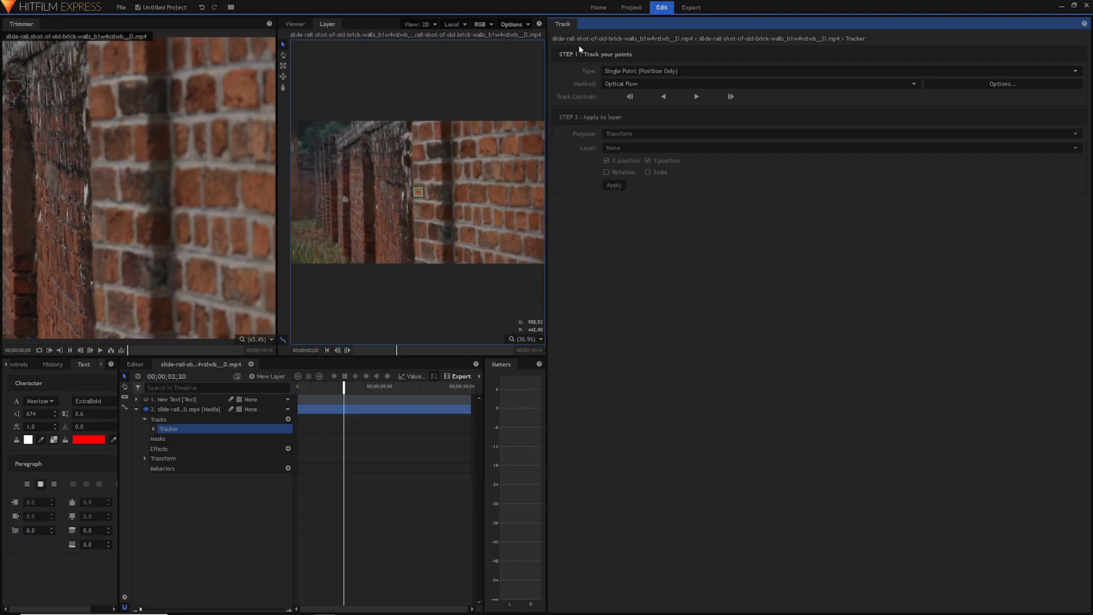
drag(566, 24, 62, 26)
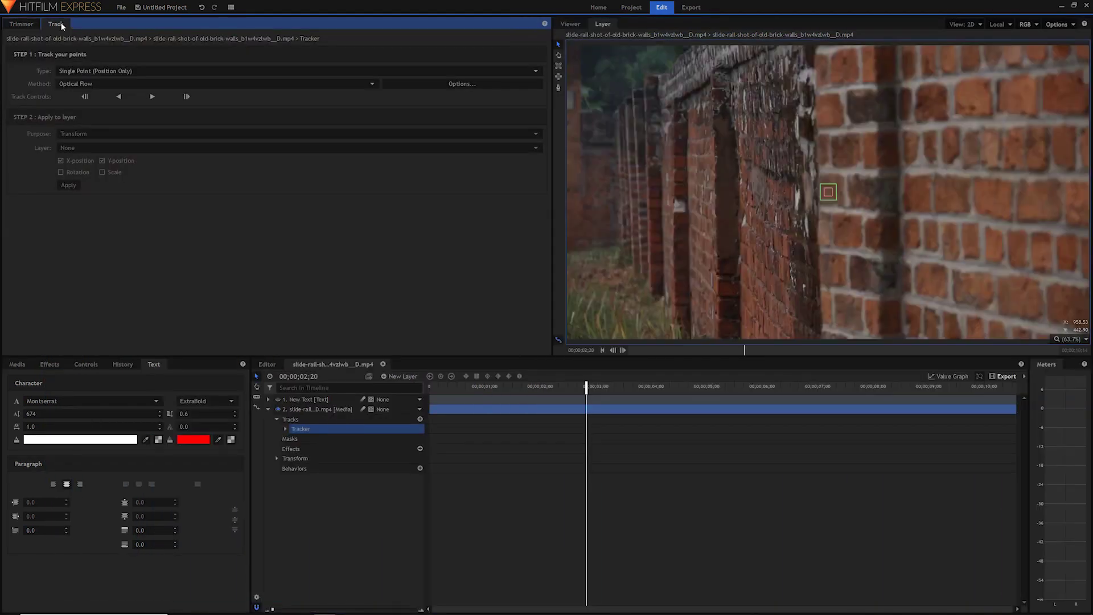
Switch to the Compositing workspace and bring up the tracking settings
click(231, 8)
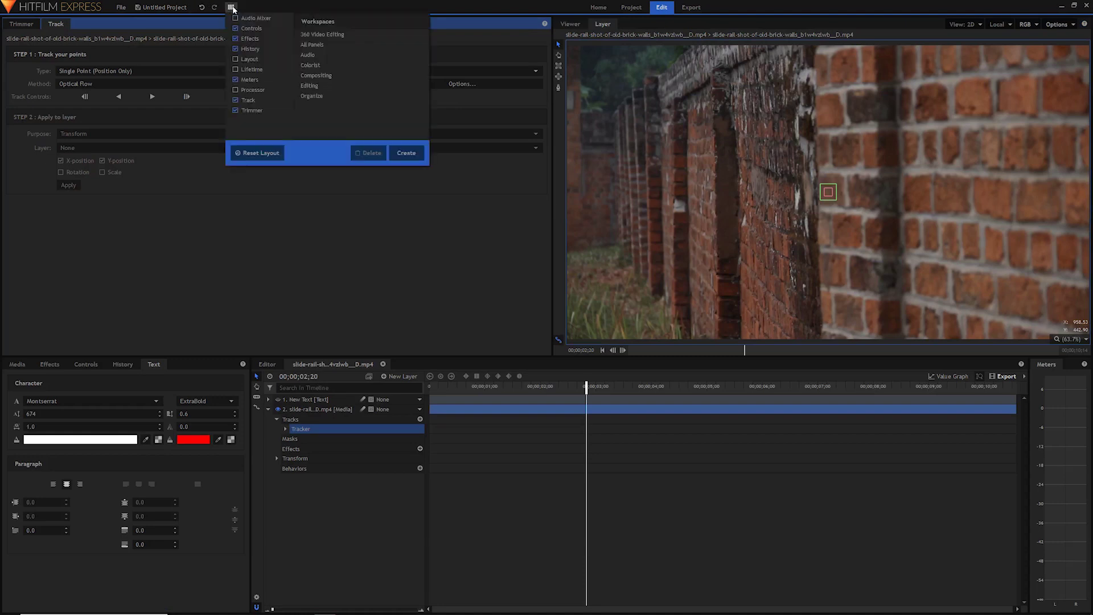
click(334, 74)
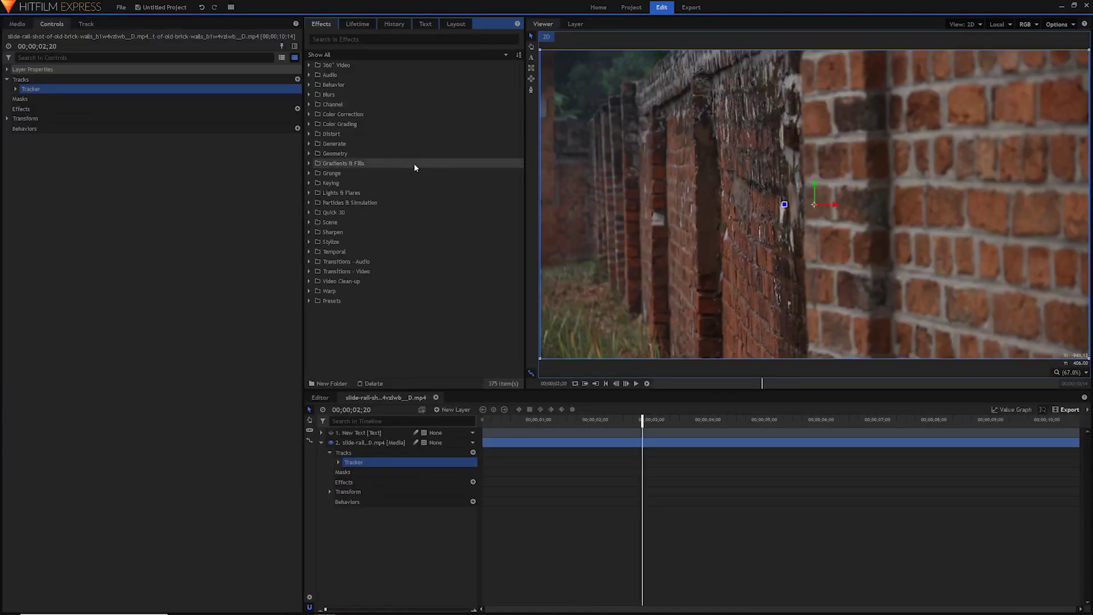
click(86, 23)
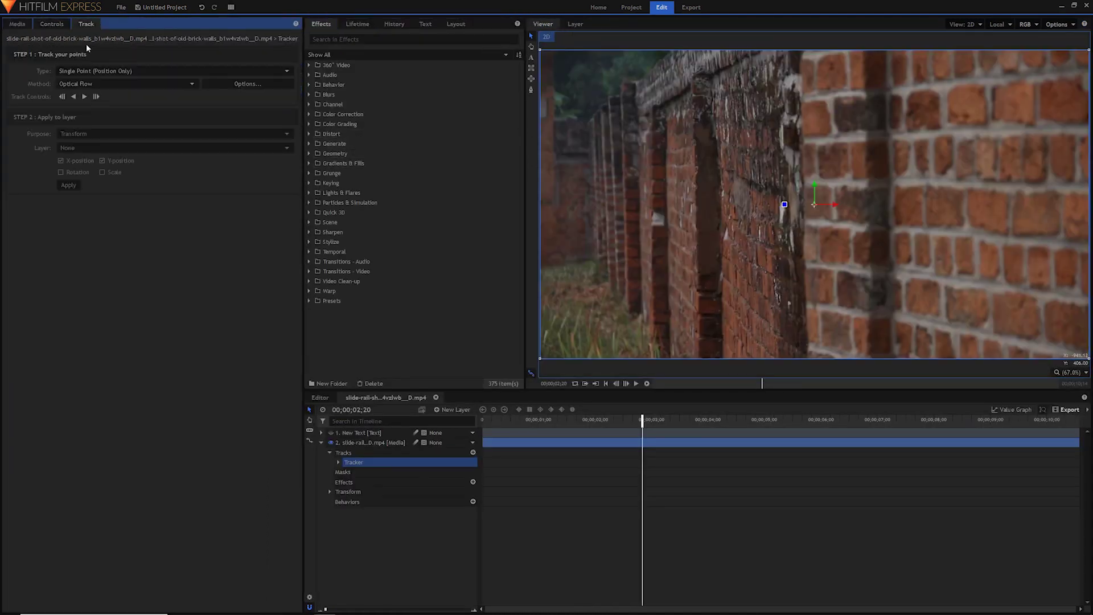
click(52, 24)
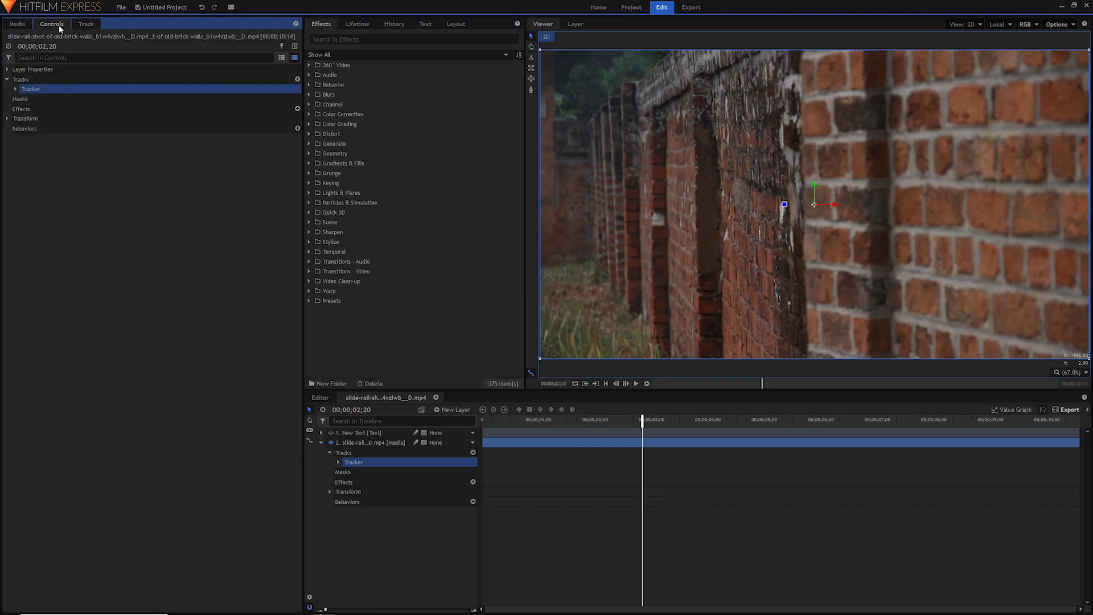
click(86, 24)
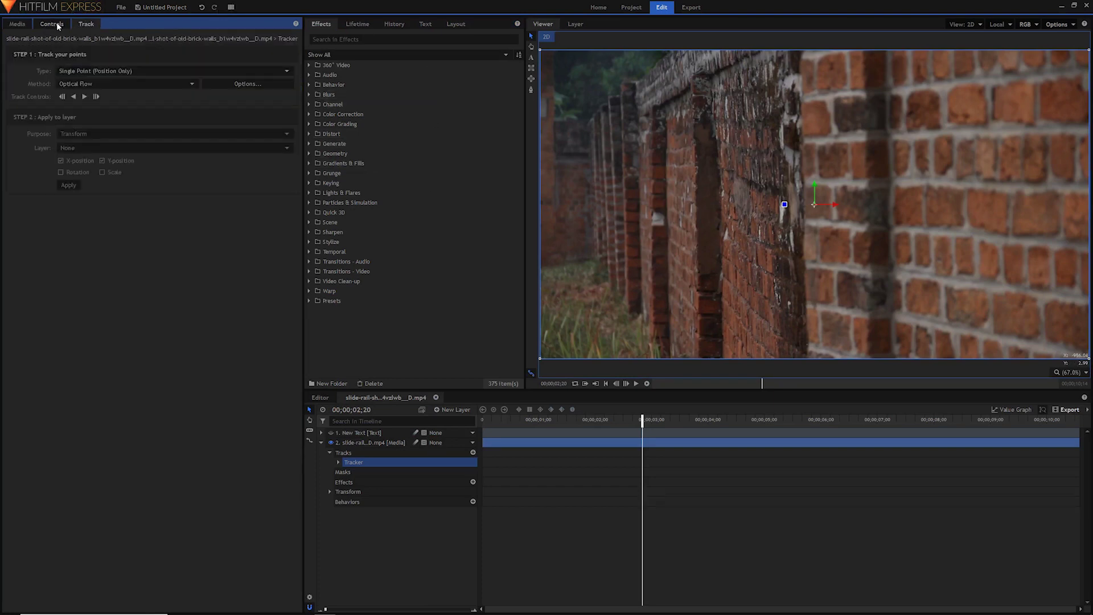
click(231, 7)
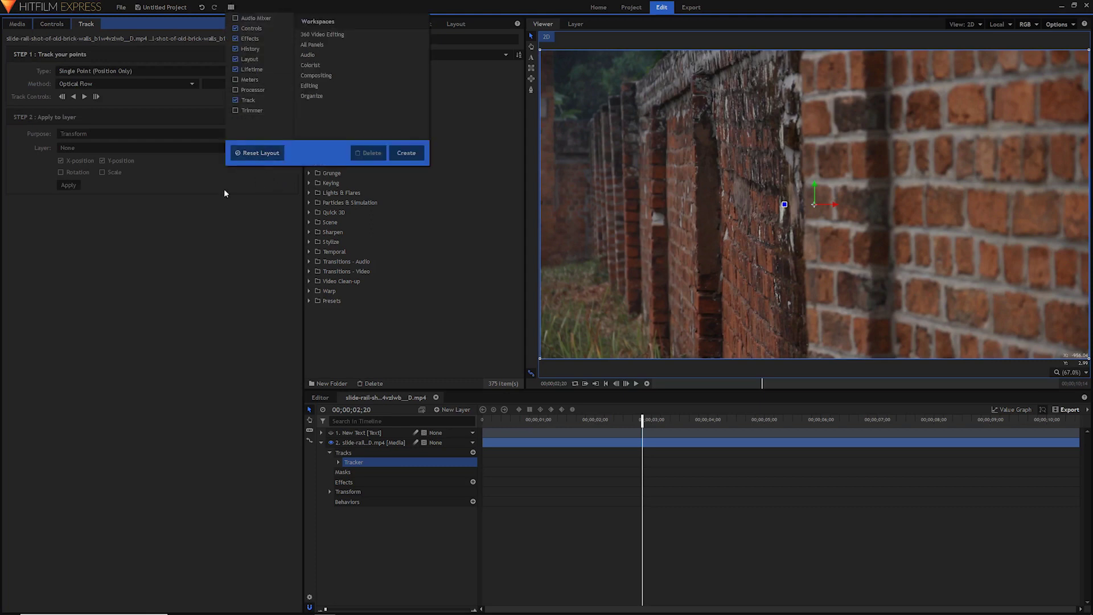
click(193, 280)
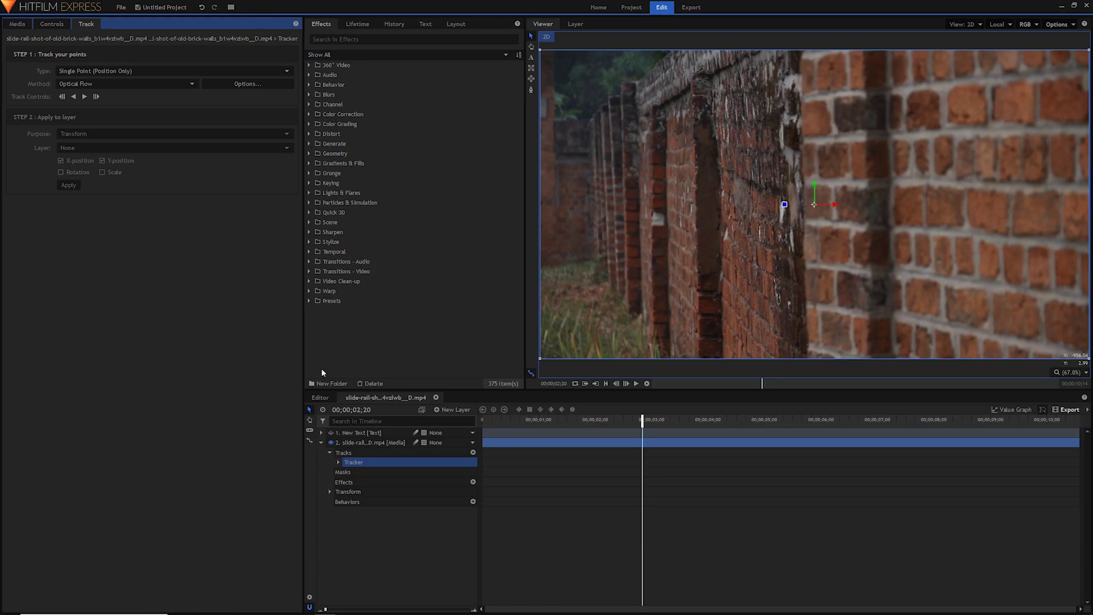
Select the clip's tracker and show its tracking point on the footage in the layer view
click(363, 464)
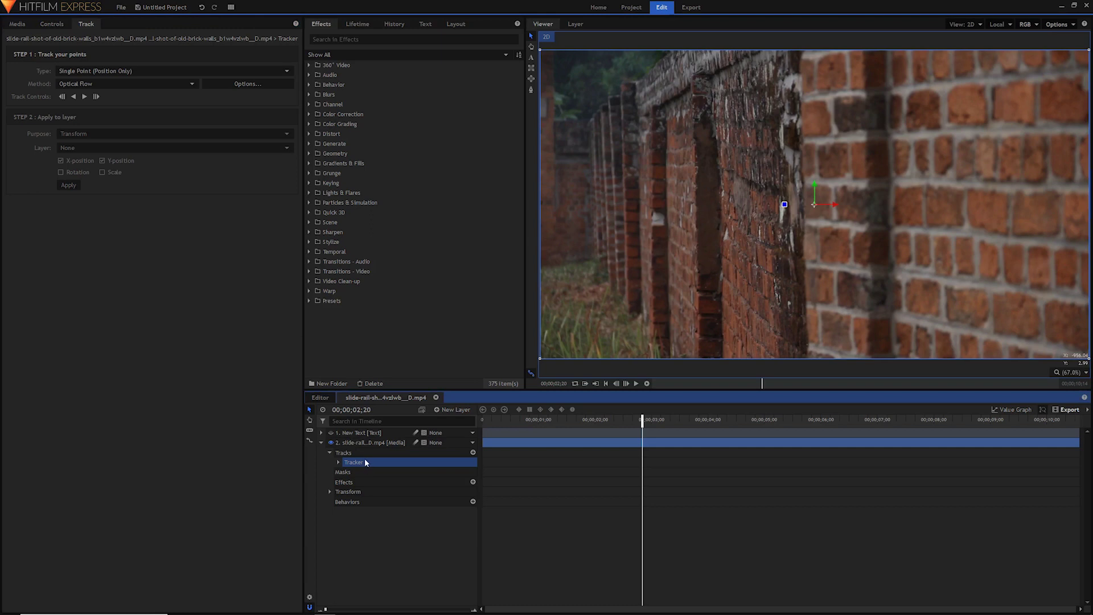
click(84, 24)
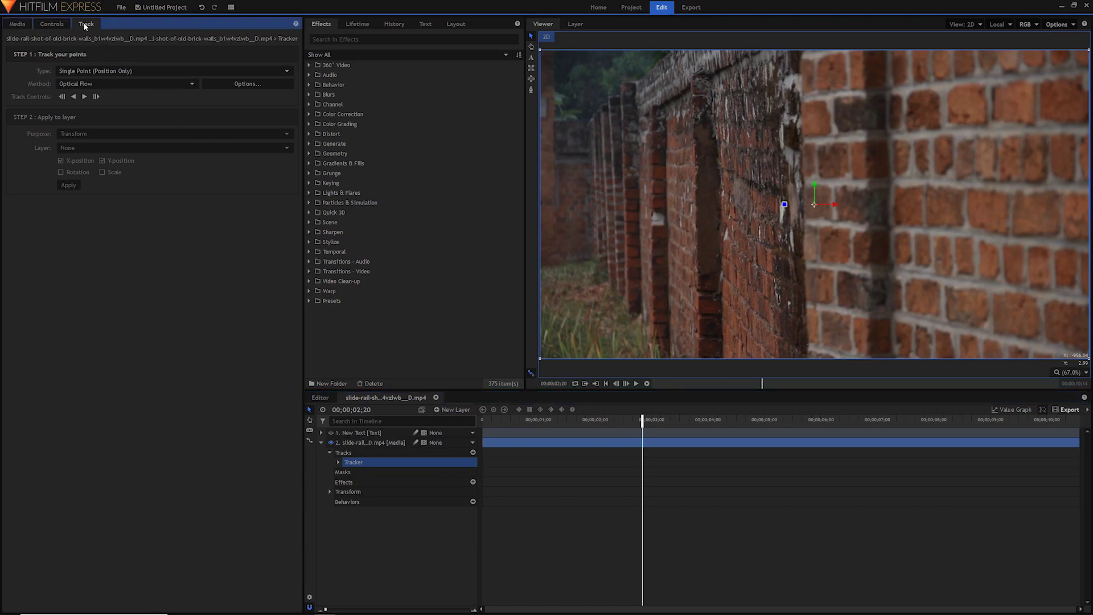
click(575, 24)
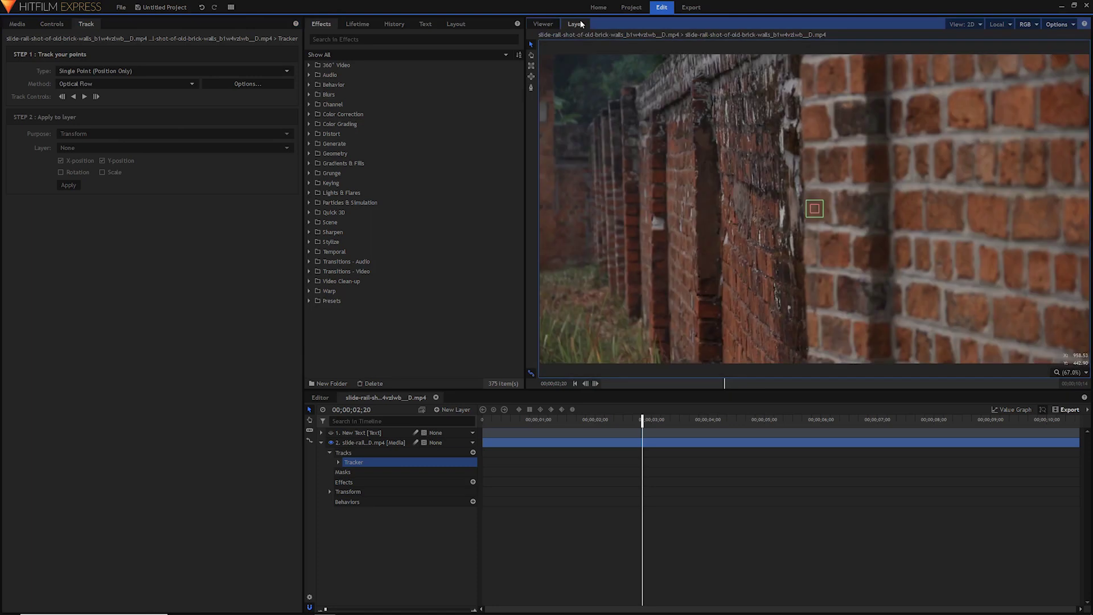
Preview the text over the footage in the composite viewer, hide the text layer again and return to the layer view
click(544, 24)
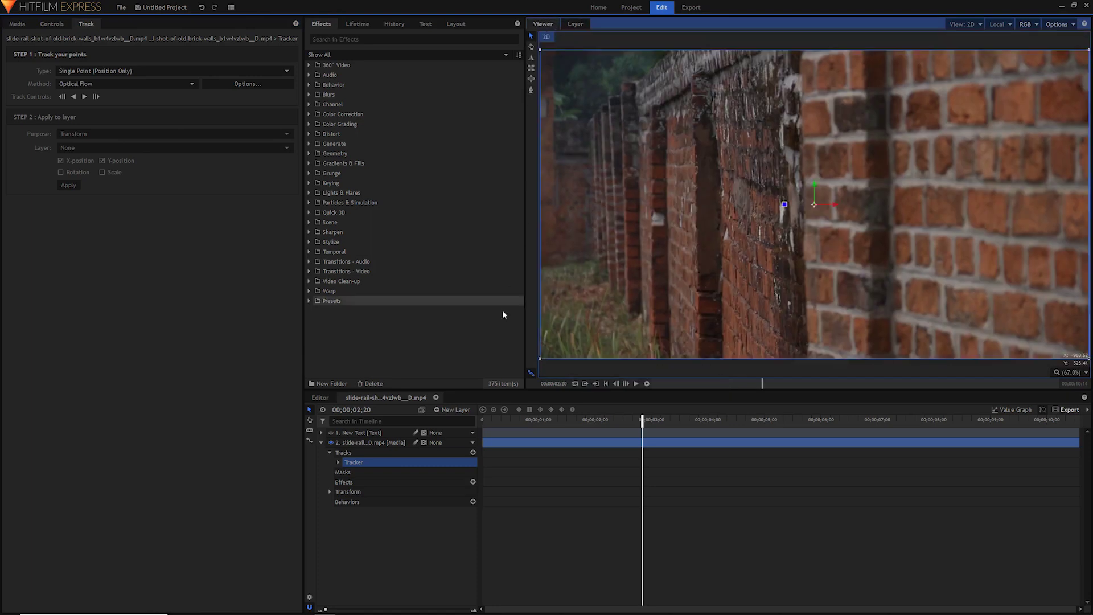
click(330, 433)
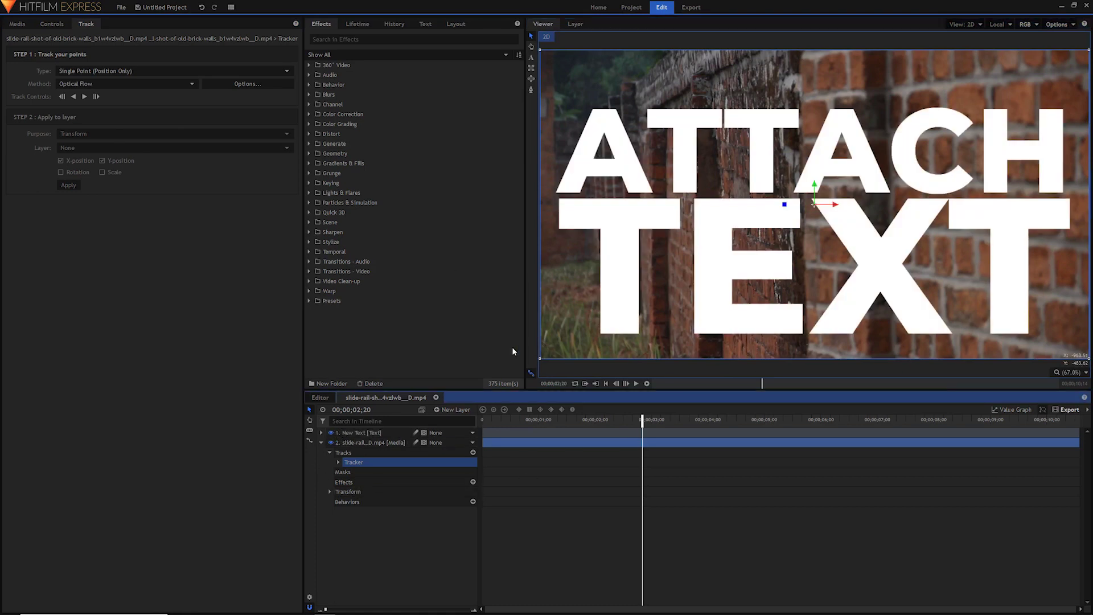
click(331, 433)
click(575, 24)
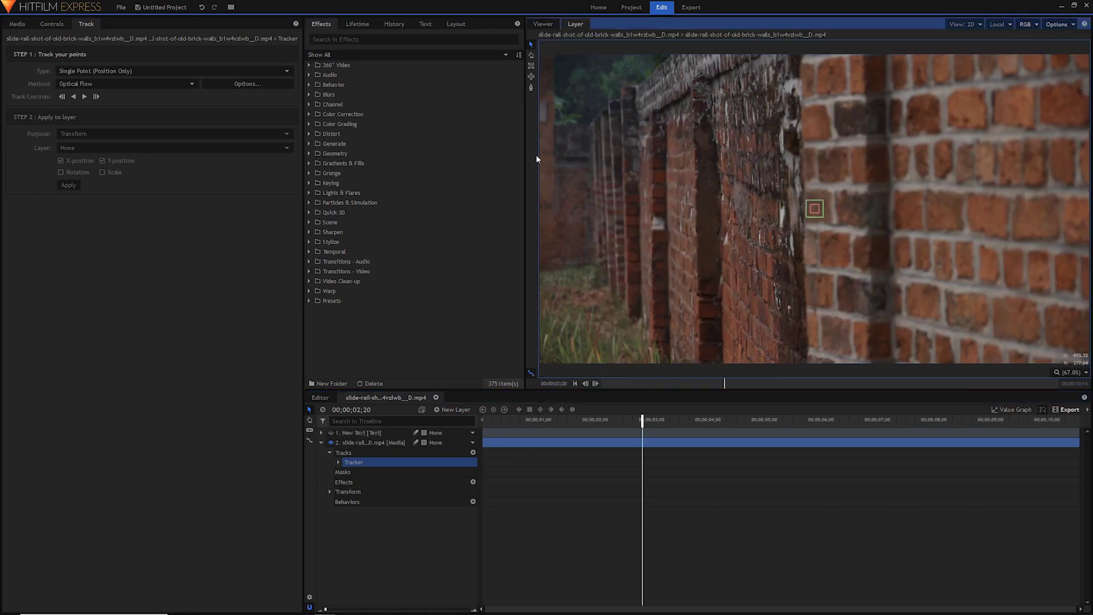
Compare what the layer view shows for the clip and text layers, ending with the text hidden and the clip's tracker selected
click(364, 445)
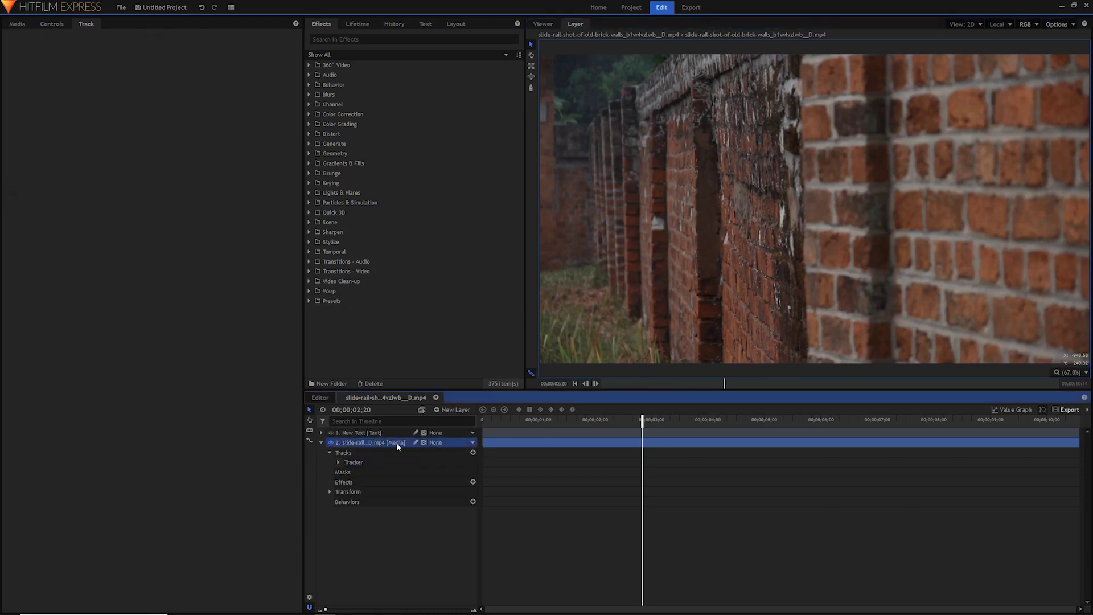
click(371, 432)
click(332, 433)
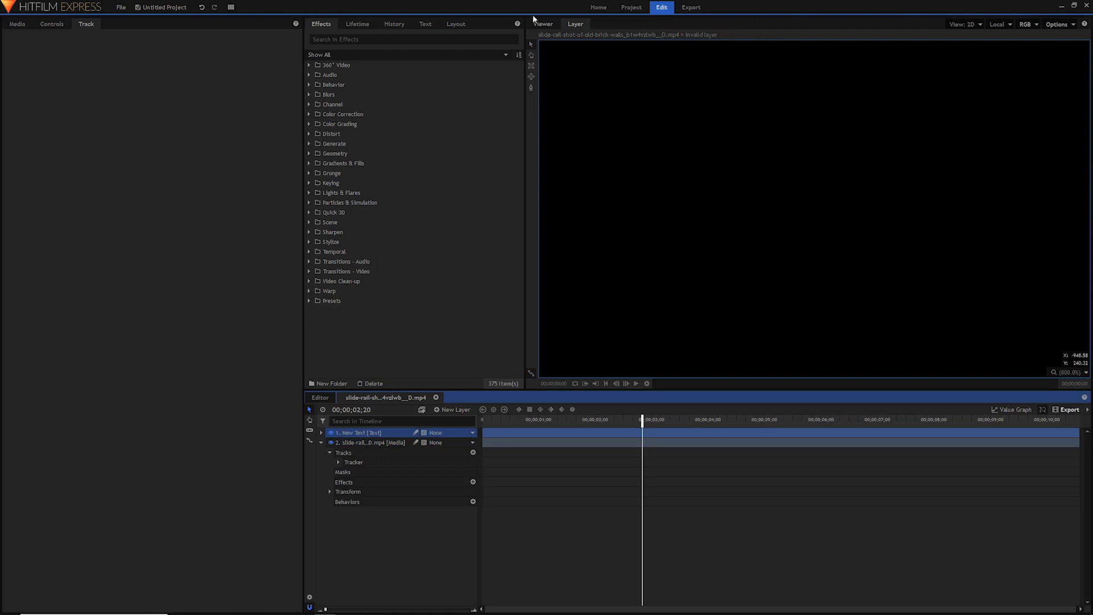
click(331, 433)
click(374, 442)
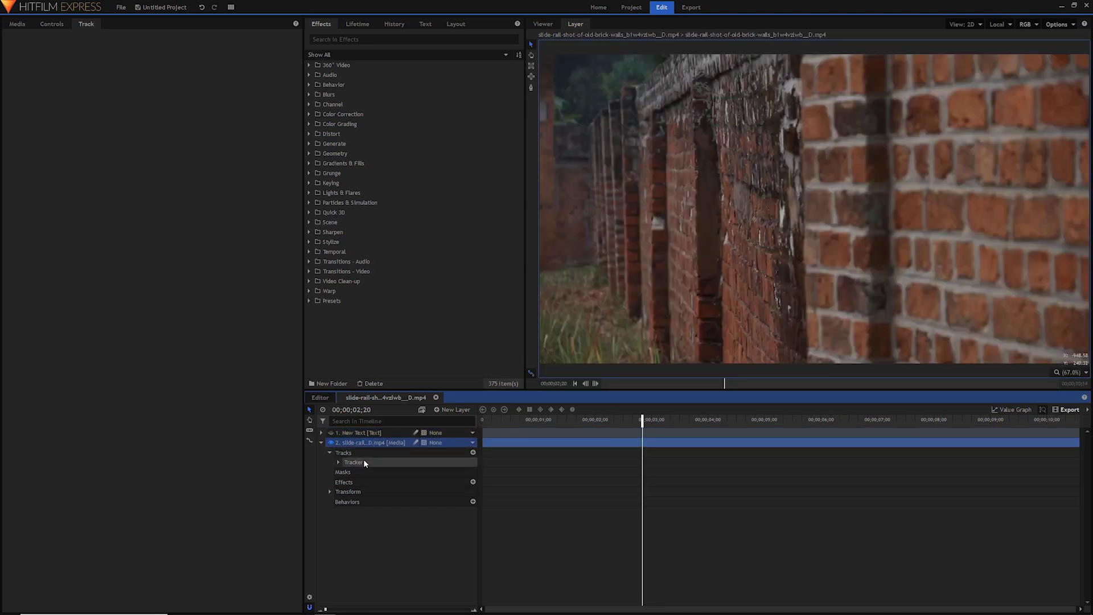
click(363, 462)
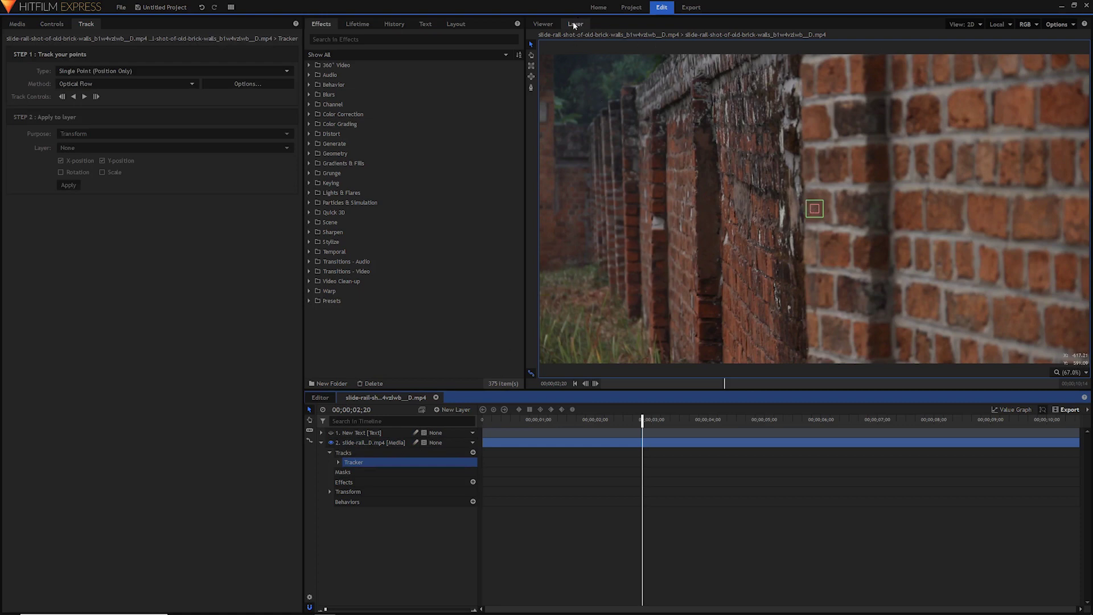
click(88, 26)
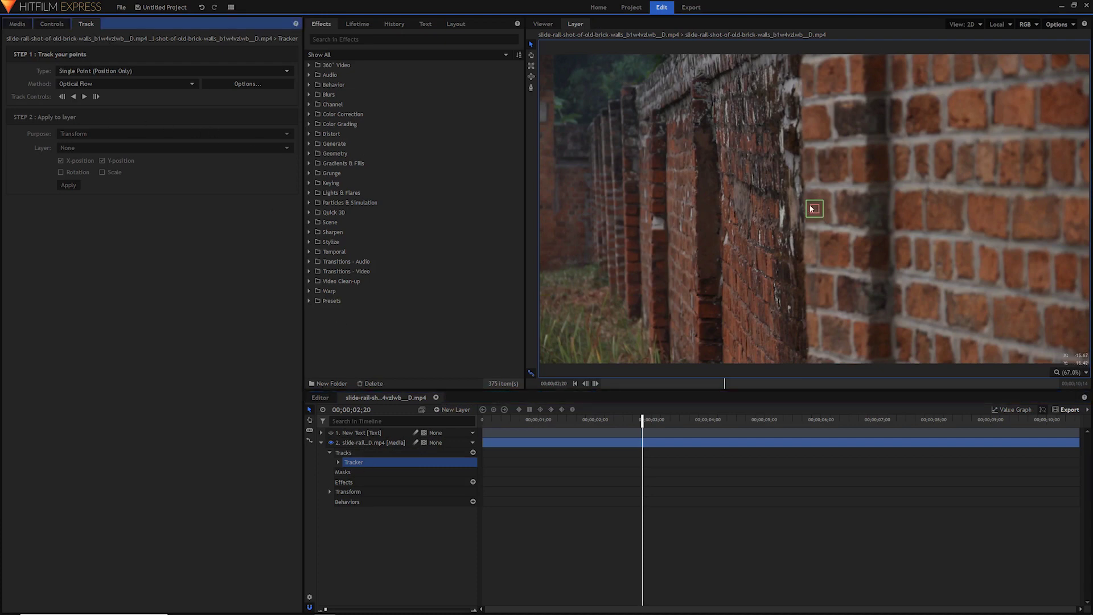
Move the tracking point from the near bricks to the upper edge of the dark recess in the wall
scroll(816, 214, up, 5)
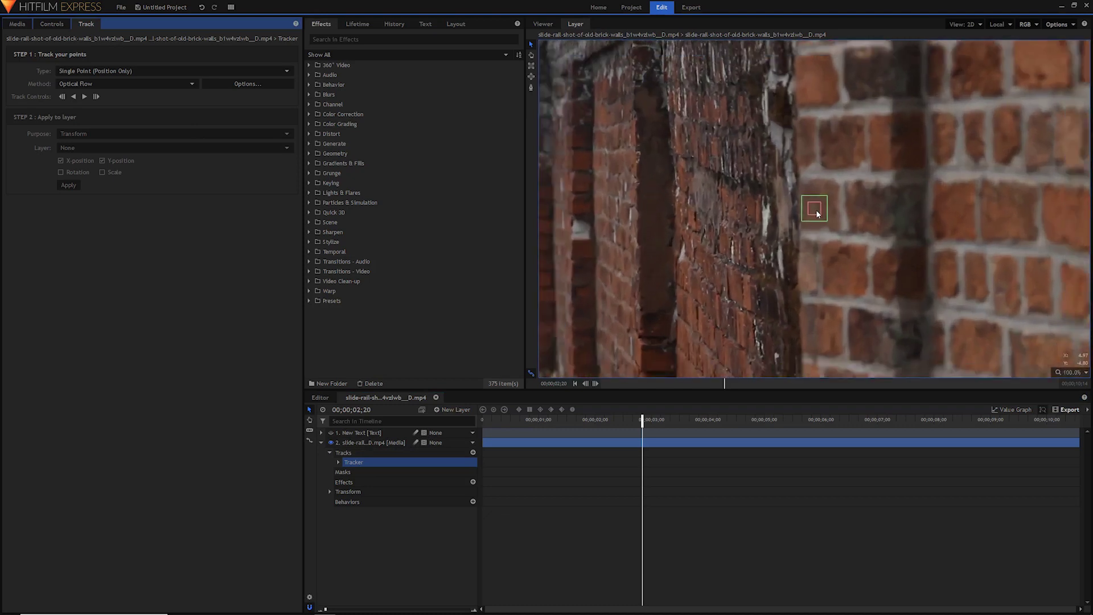
scroll(818, 214, up, 3)
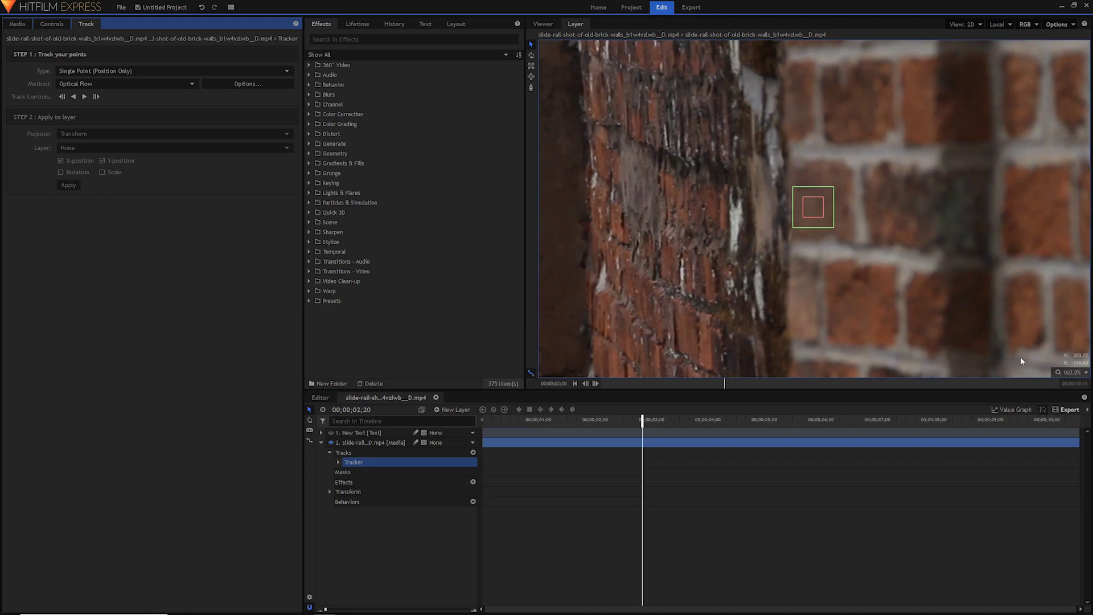
scroll(888, 284, down, 4)
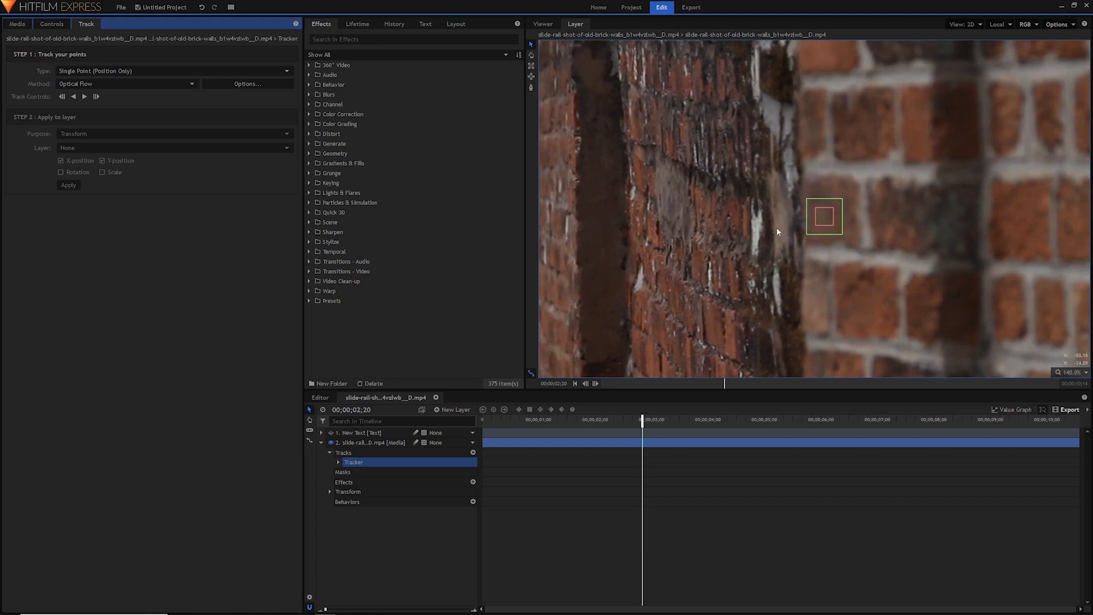
drag(747, 217, 792, 183)
scroll(792, 182, down, 3)
scroll(757, 122, up, 1)
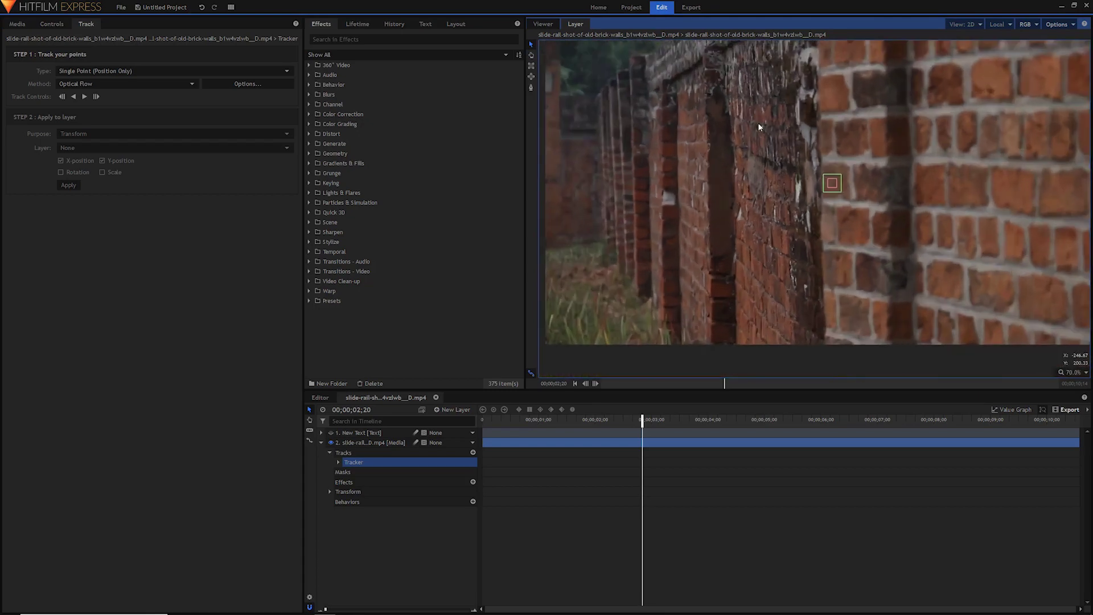
scroll(747, 124, up, 4)
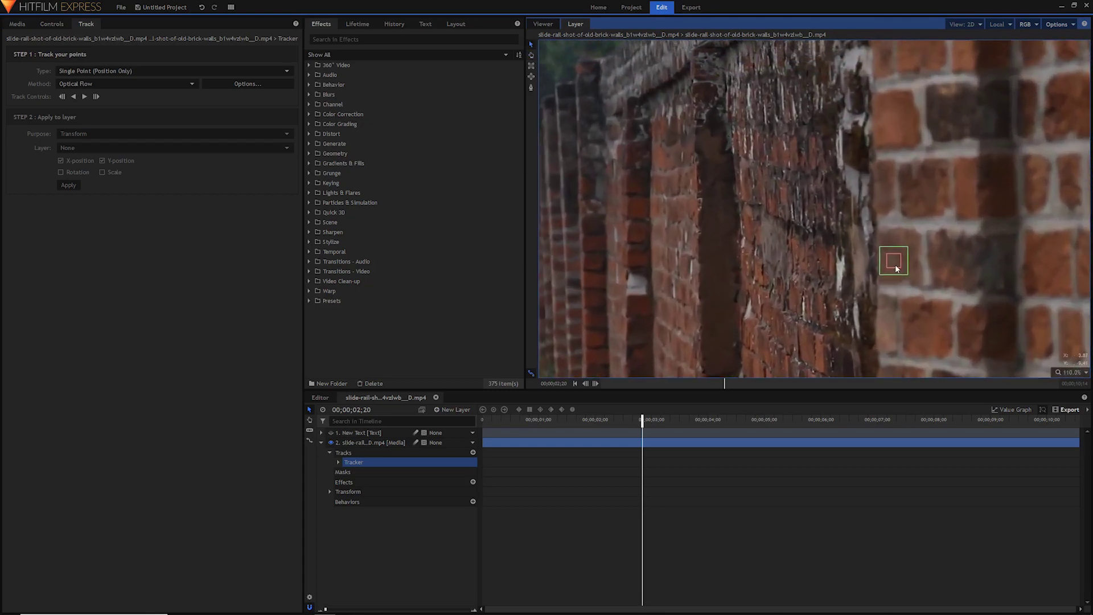
drag(898, 269, 746, 158)
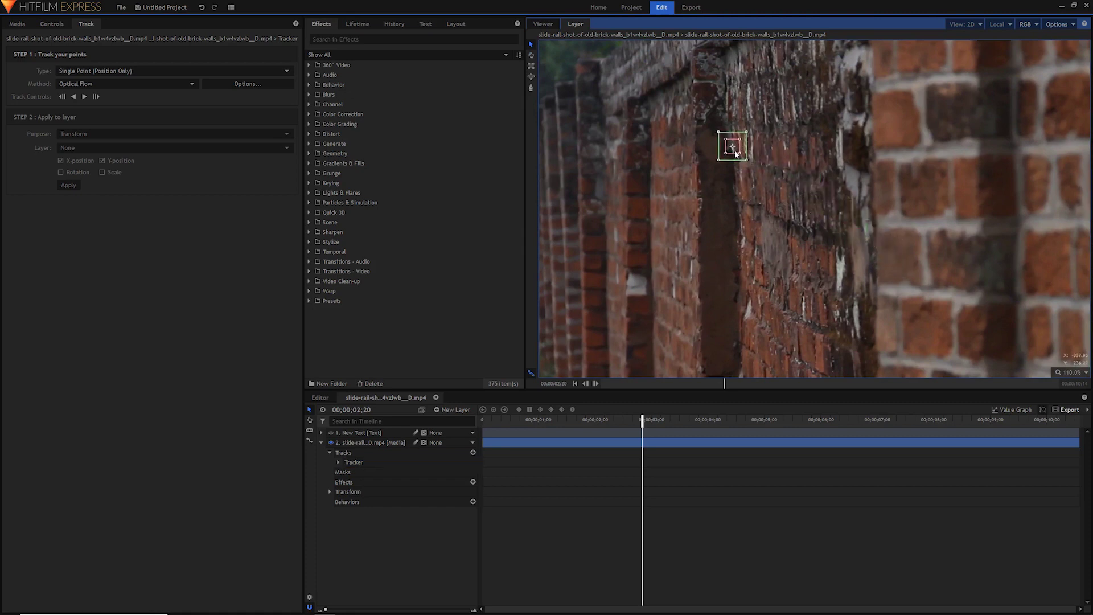
Shrink the tracker's inner feature box around the small detail on the recess edge and tighten the outer search box just around it
scroll(737, 154, up, 5)
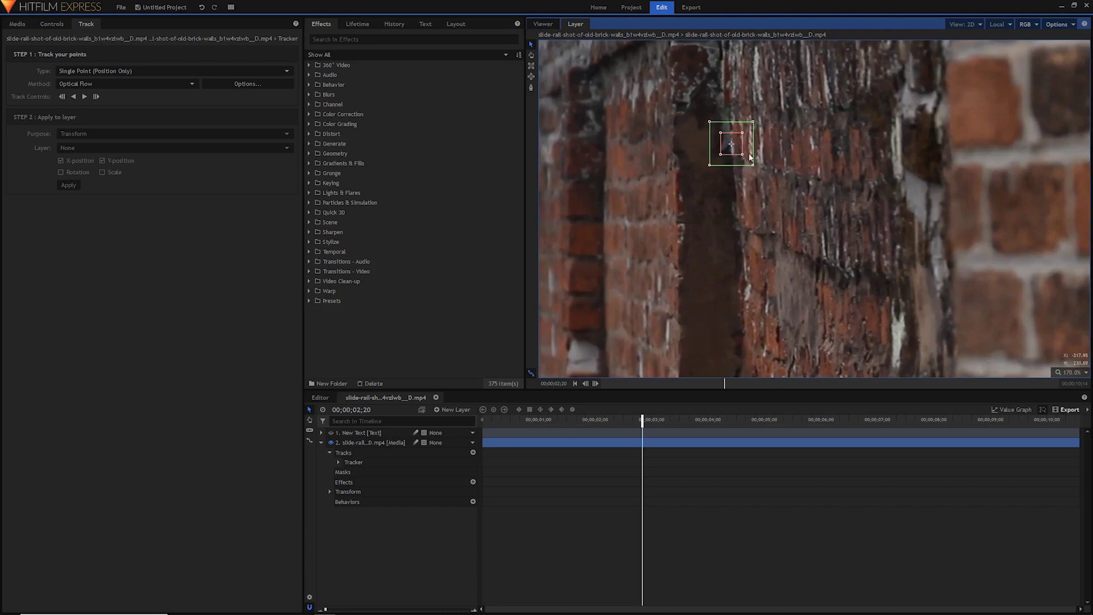
drag(743, 157, 734, 160)
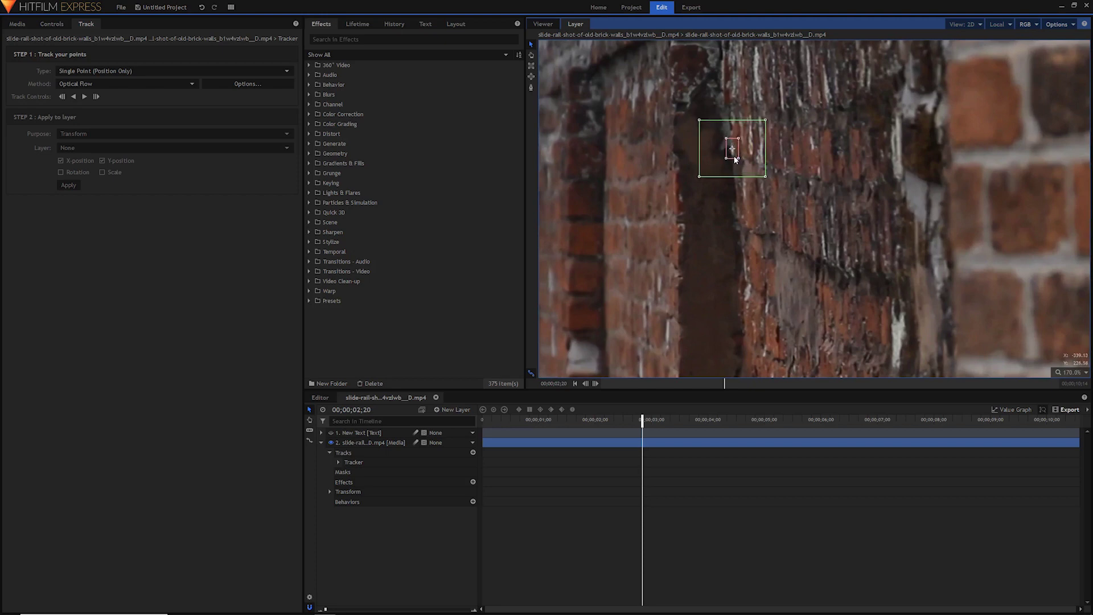
scroll(735, 161, down, 5)
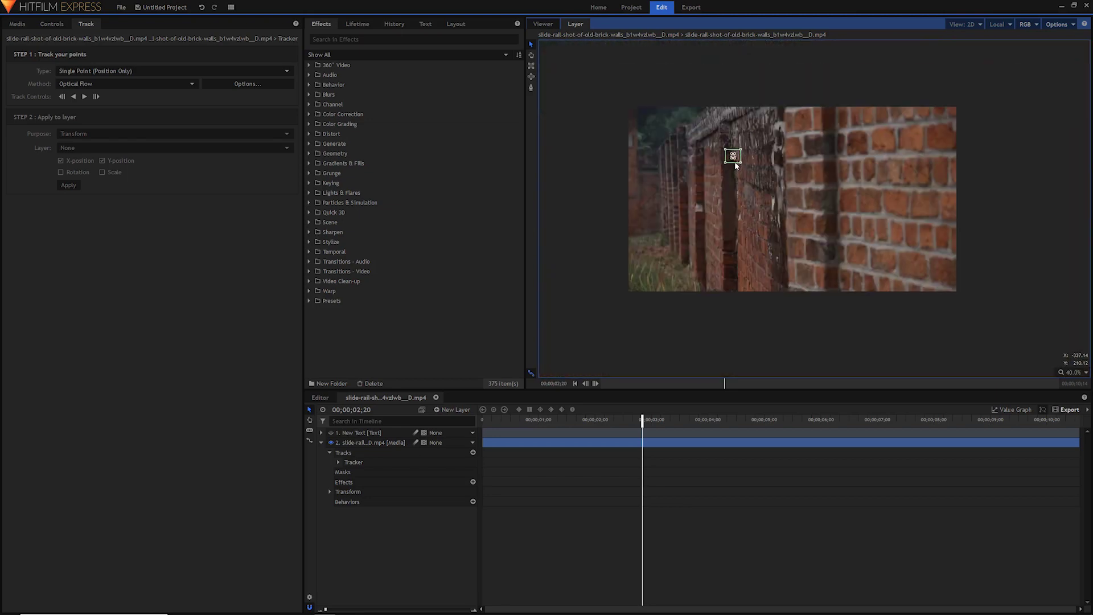
scroll(735, 161, up, 6)
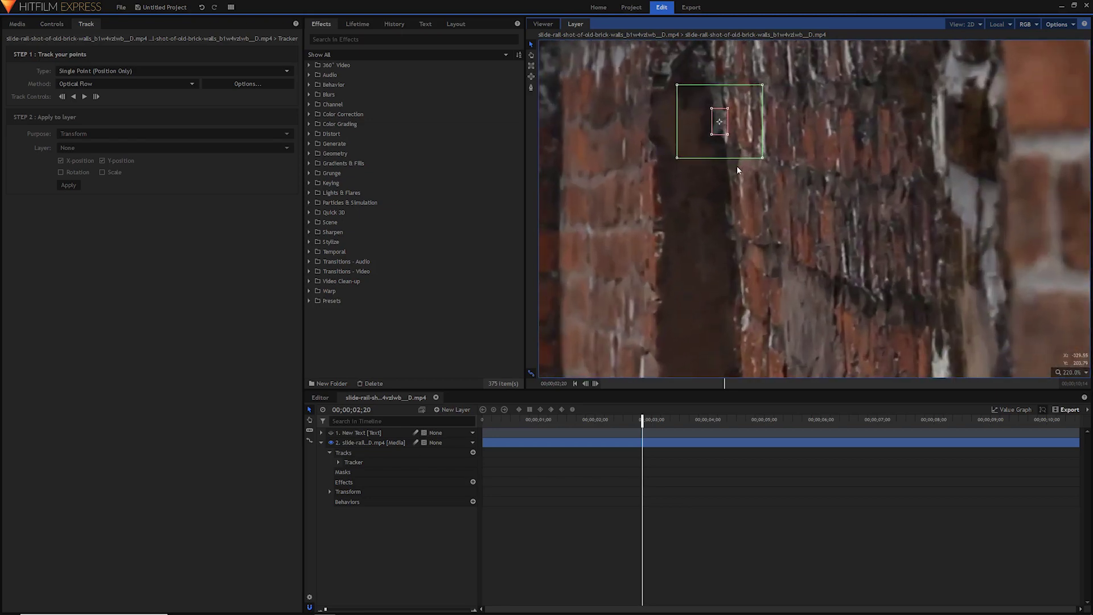
scroll(737, 167, up, 1)
drag(719, 137, 727, 143)
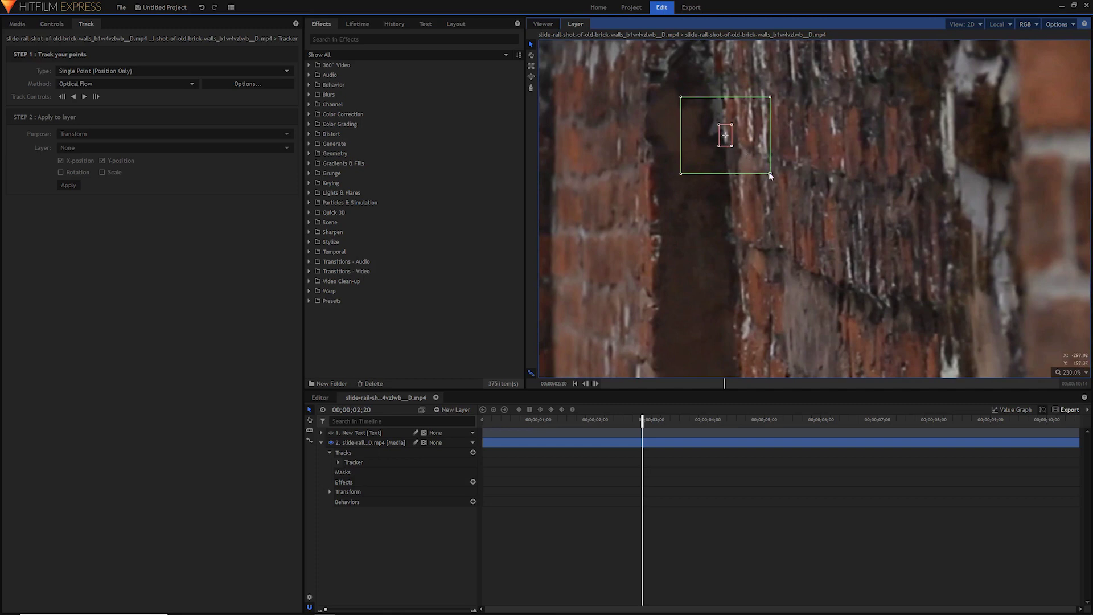
drag(770, 175, 739, 153)
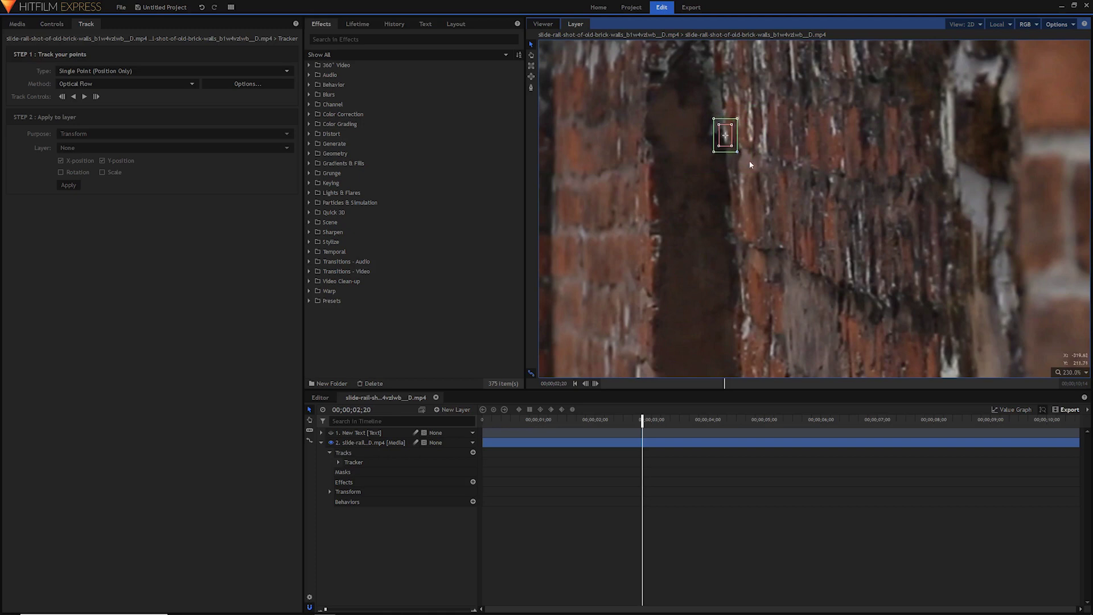
Go to the first frame, 00;00;00;00, and reposition the tracking point on the same detail at the dark recess edge
click(1066, 373)
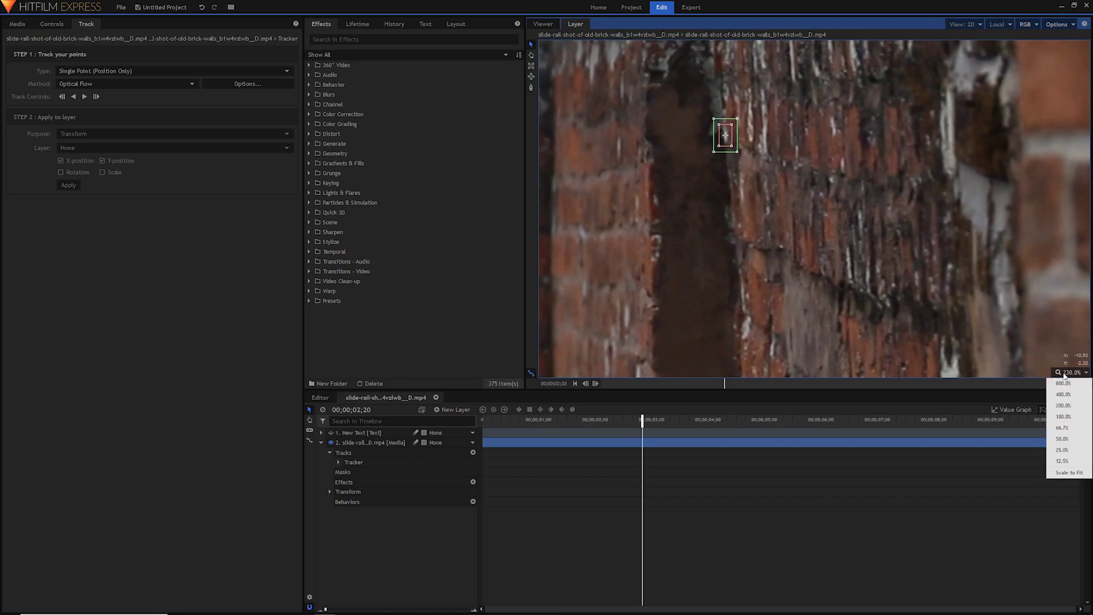
click(1065, 473)
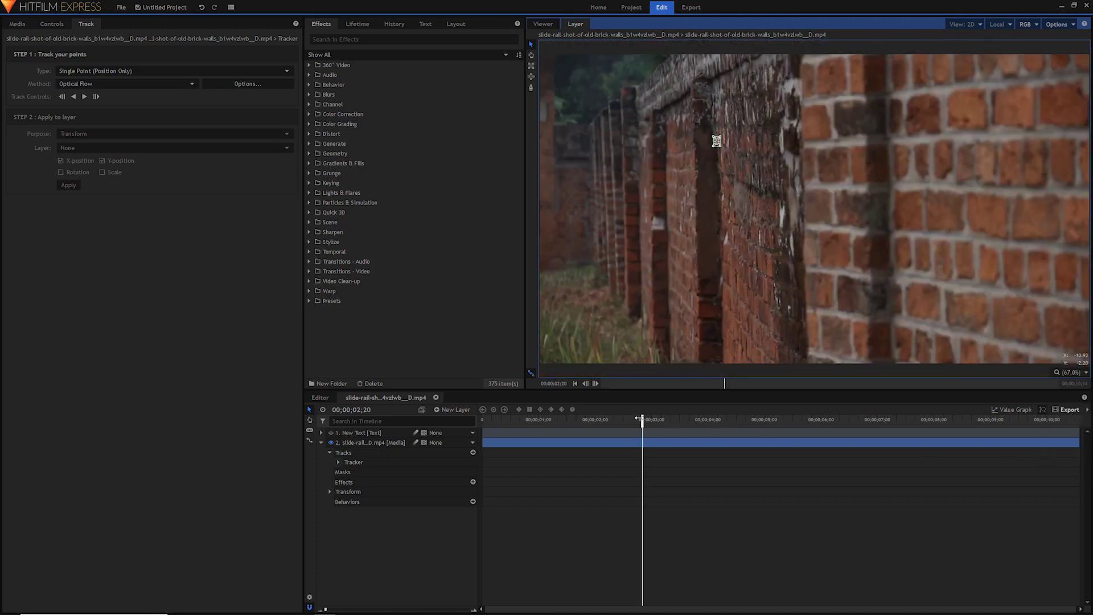
drag(642, 423, 279, 422)
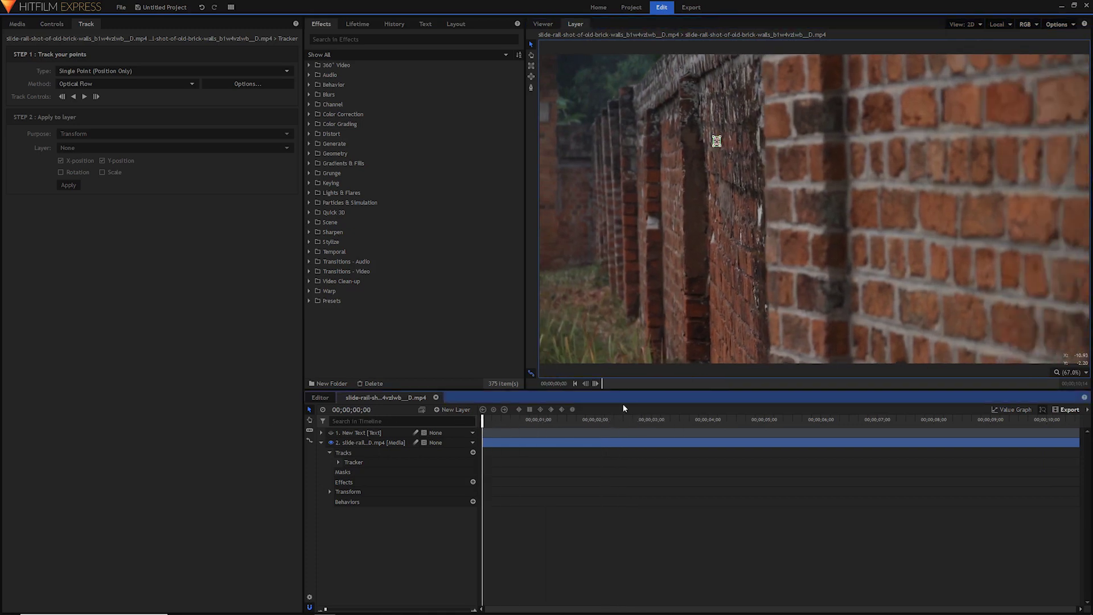
scroll(742, 182, up, 6)
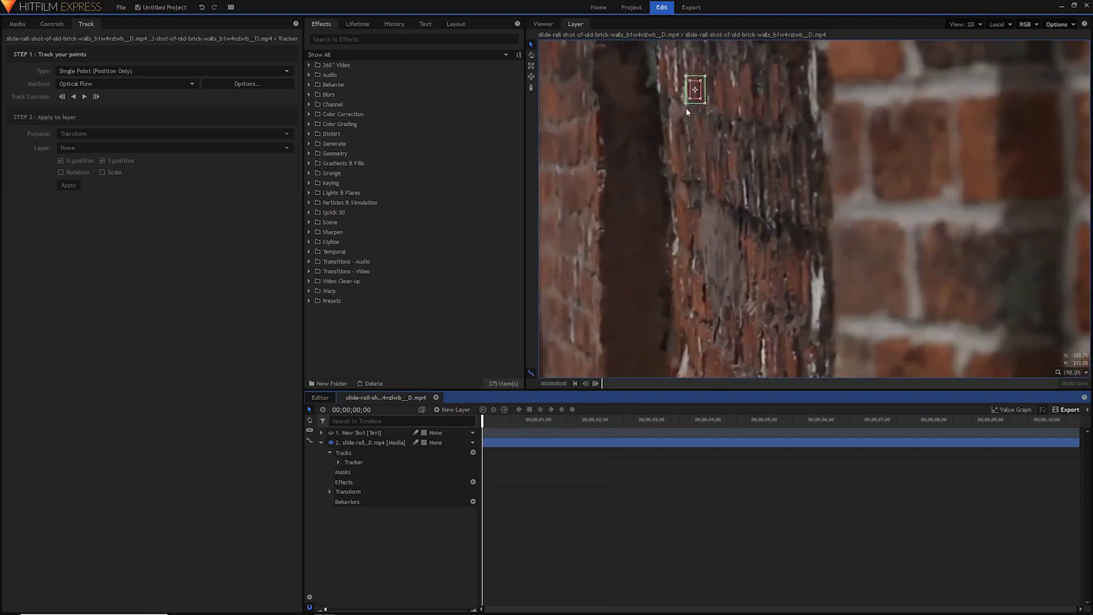
drag(695, 164, 695, 205)
scroll(750, 221, down, 8)
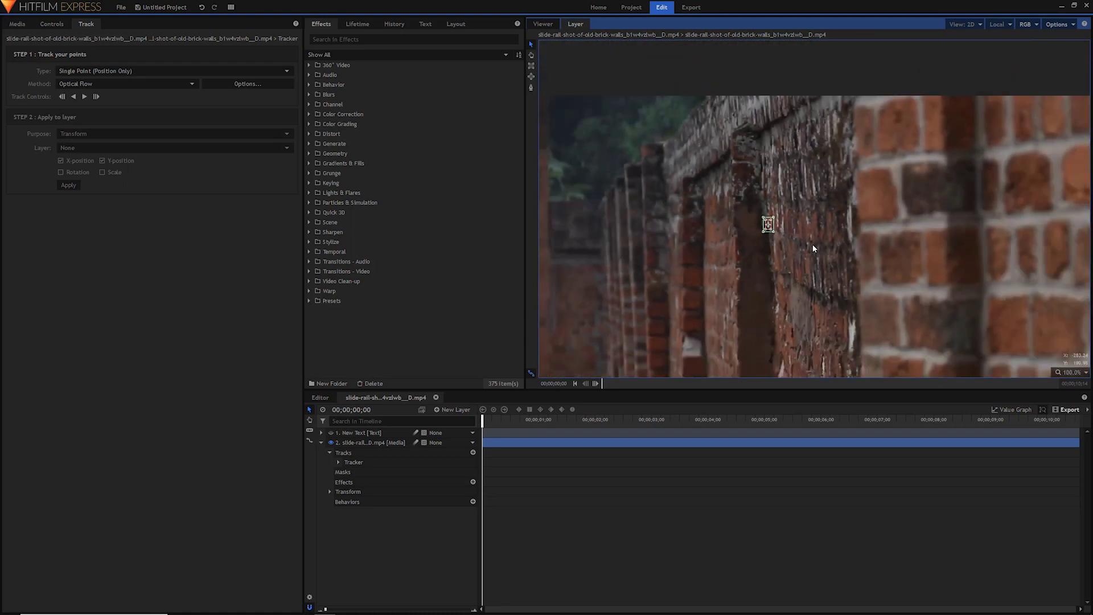
drag(806, 255, 726, 188)
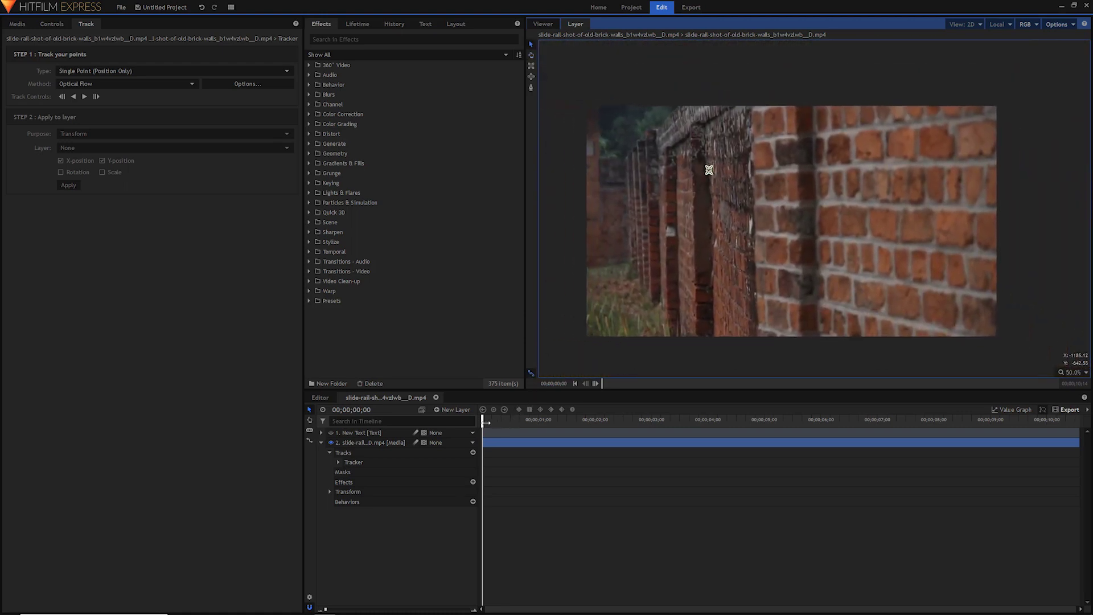
Scrub the clip to its end and back to the first frame to check that the tracked detail stays in shot
drag(1049, 420, 1088, 423)
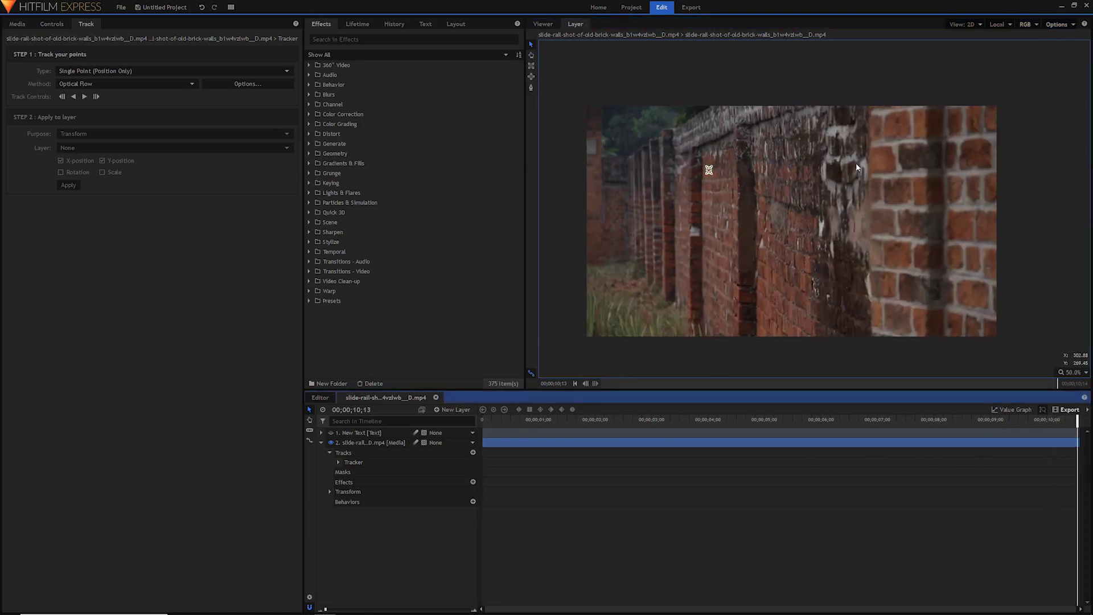
click(960, 420)
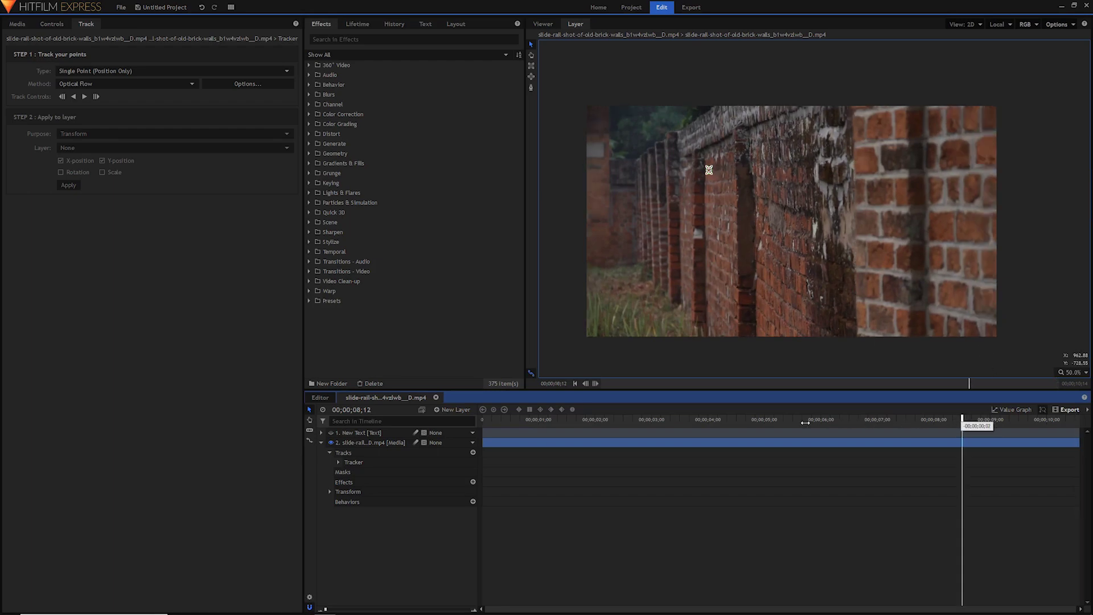
key(Home)
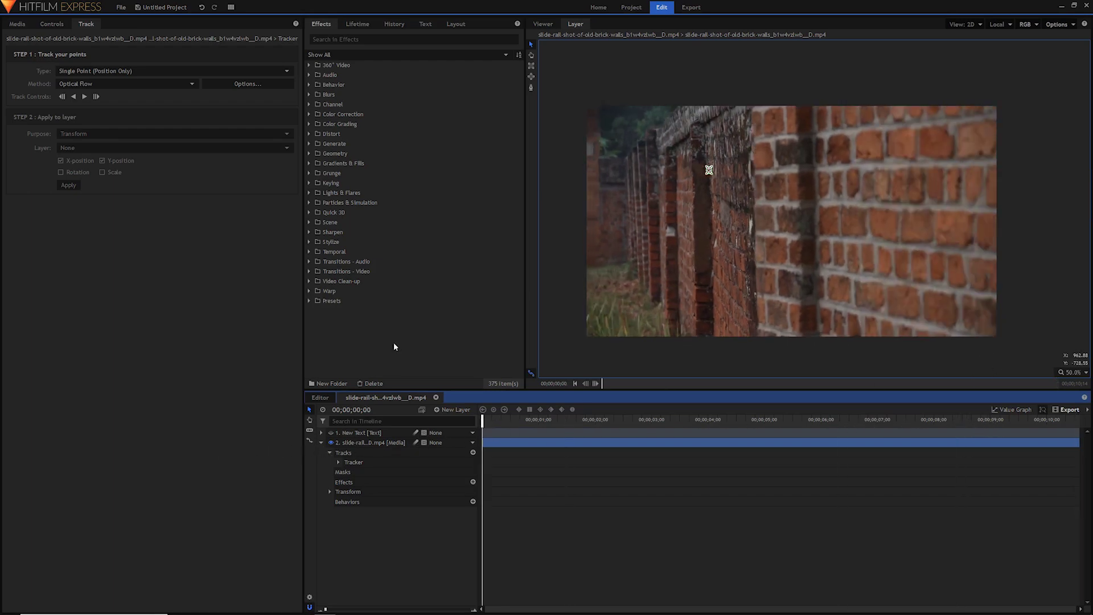
scroll(702, 206, up, 4)
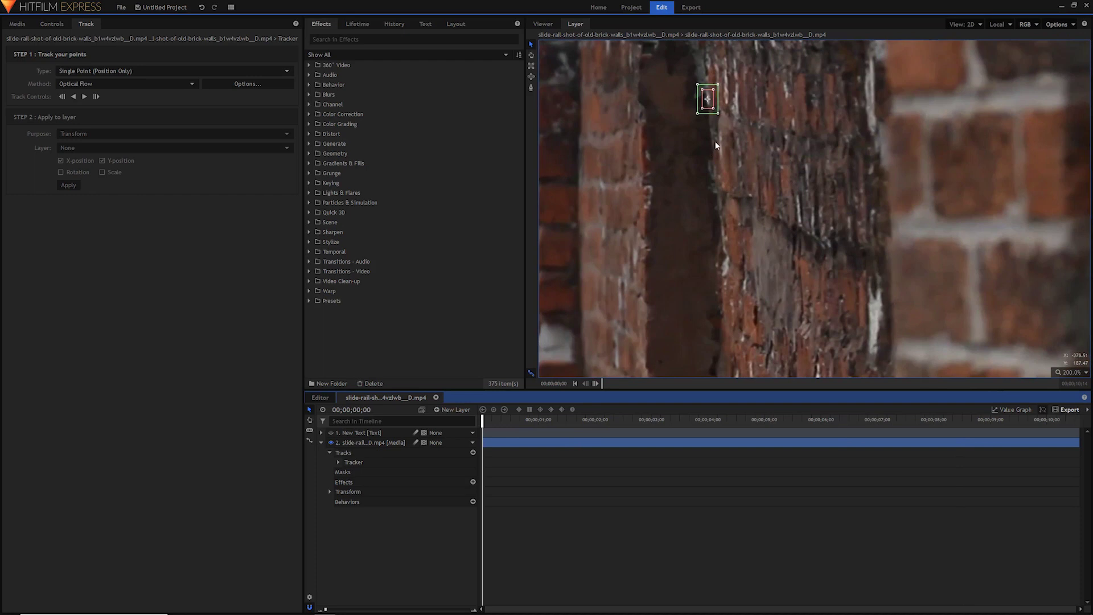
scroll(715, 139, down, 2)
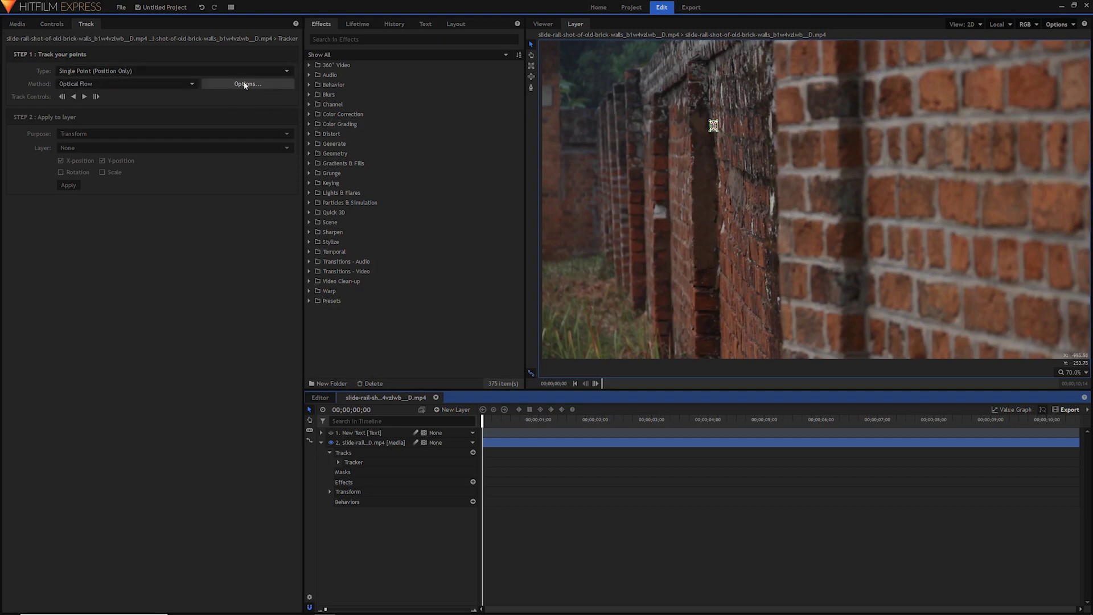
Keep Optical Flow as the tracking method, track the point forward through the whole clip and inspect the resulting path at the last frame
click(177, 85)
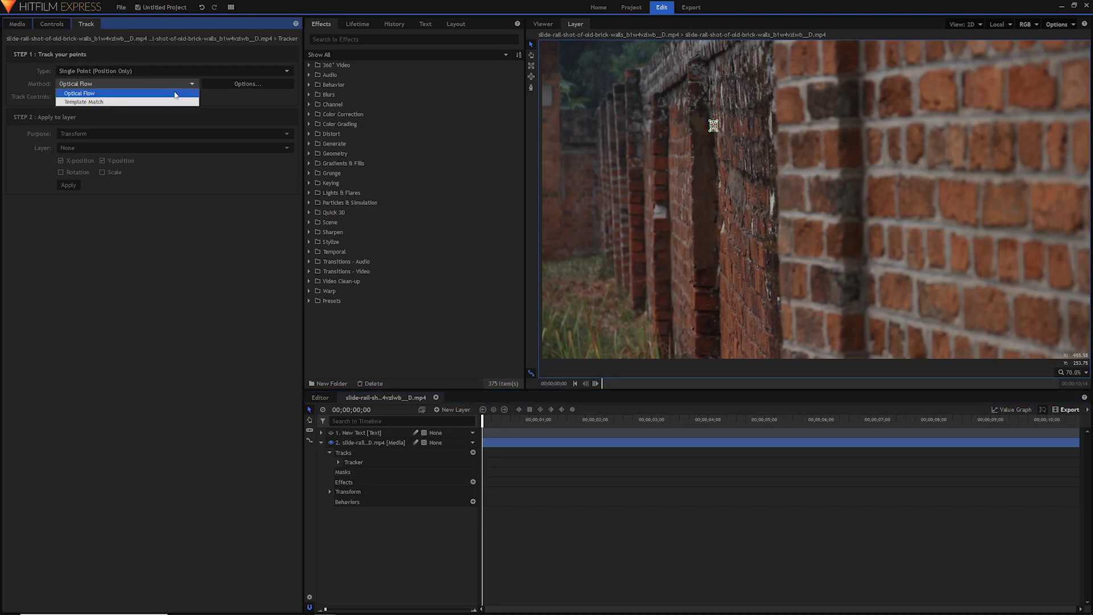
click(239, 100)
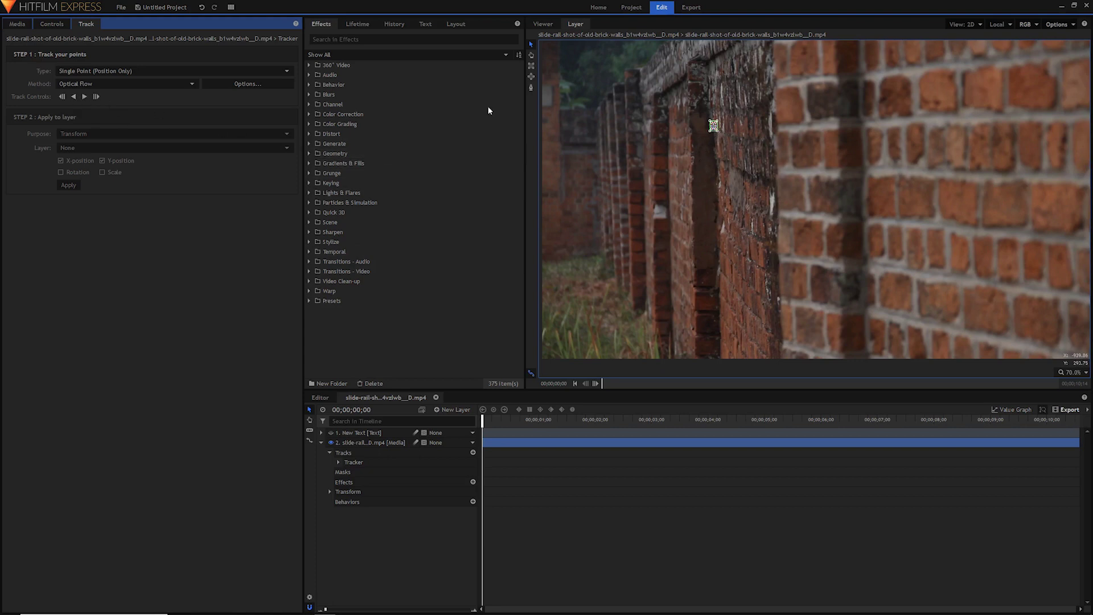
click(83, 96)
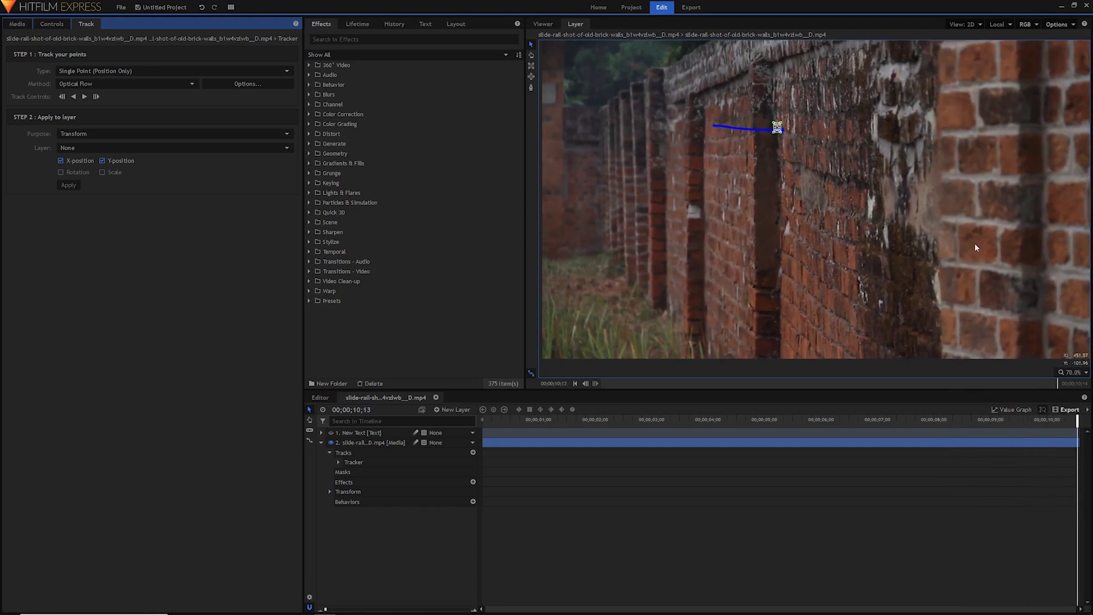
scroll(740, 114, up, 4)
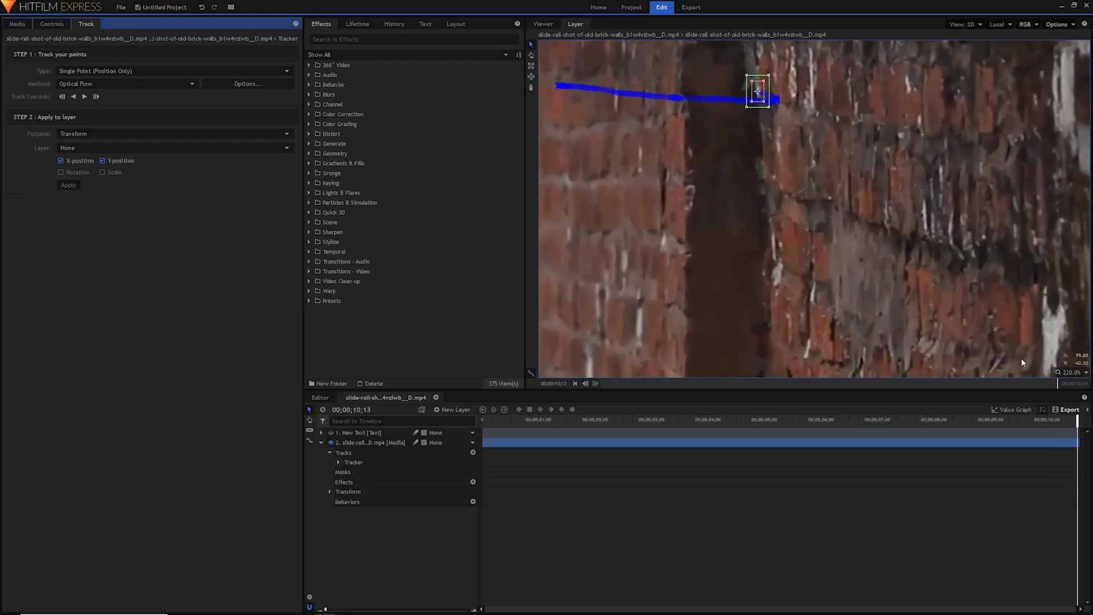
Scrub back from the last frame to 00;00;00;00 and examine the tracked path against the whole wall
drag(1076, 420, 559, 418)
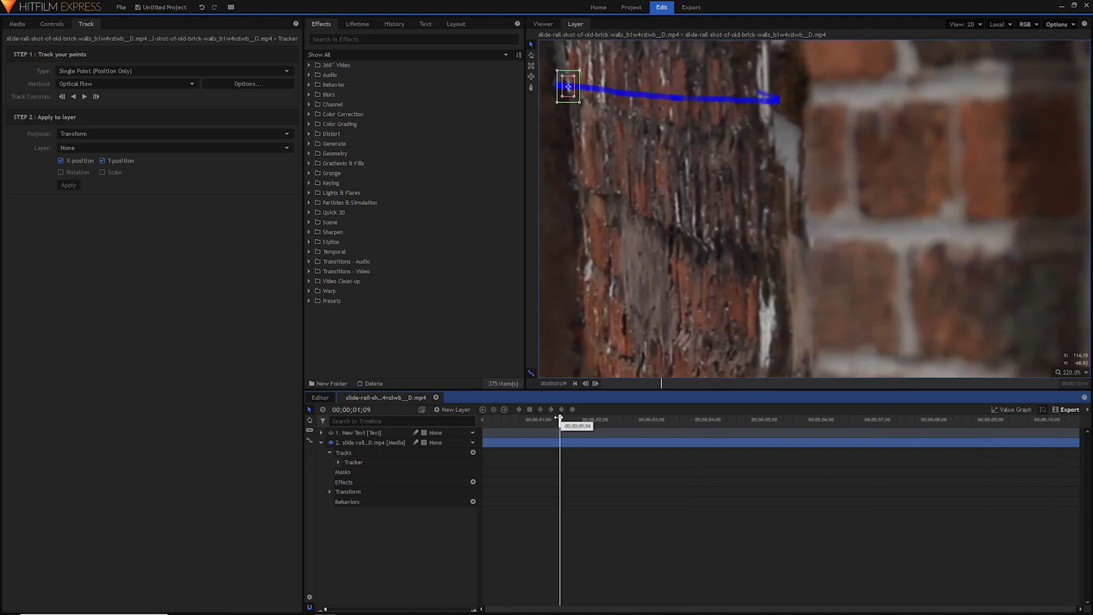
scroll(575, 273, down, 5)
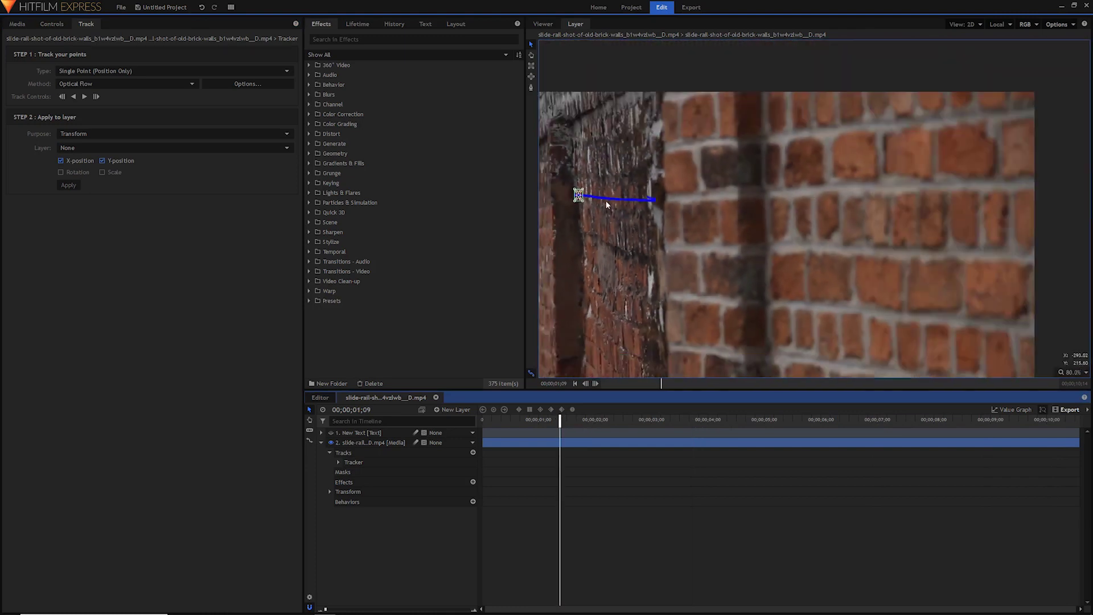
drag(627, 255, 740, 237)
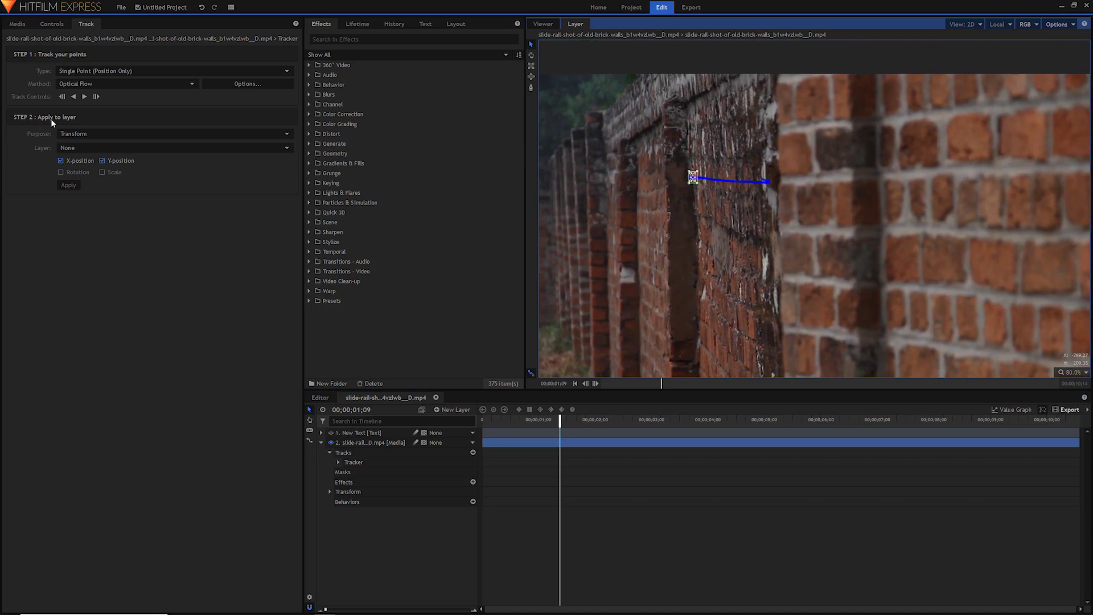
scroll(695, 223, down, 1)
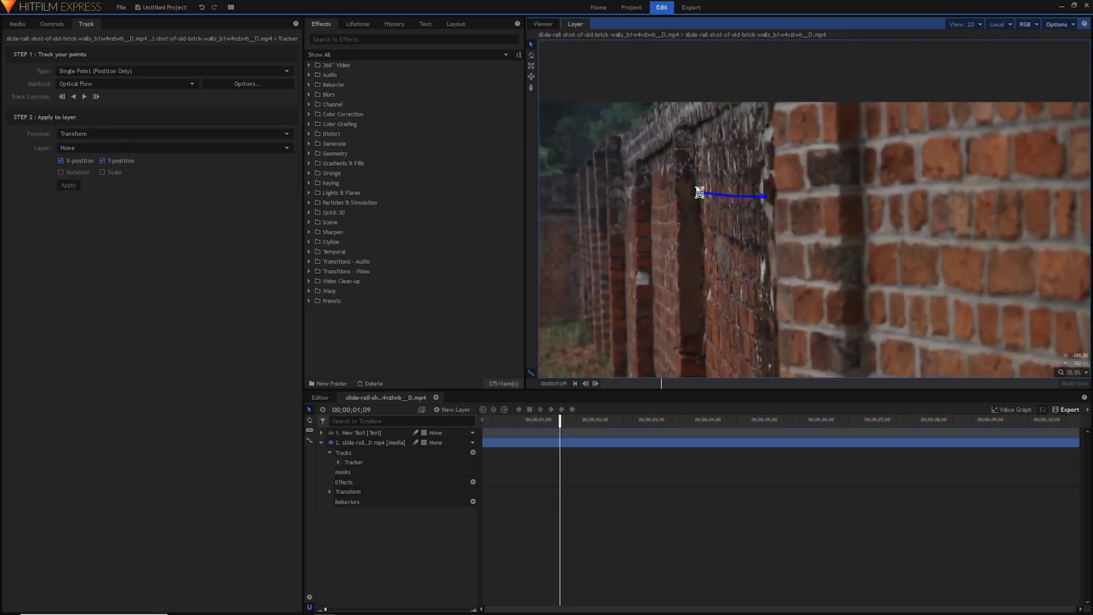
scroll(753, 229, up, 2)
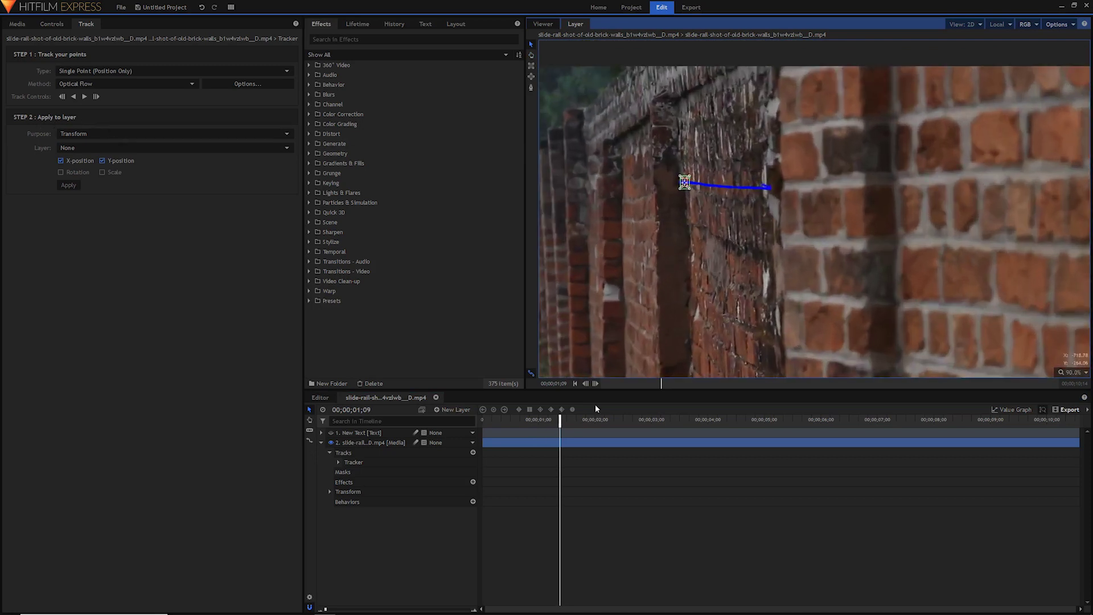
drag(520, 420, 482, 420)
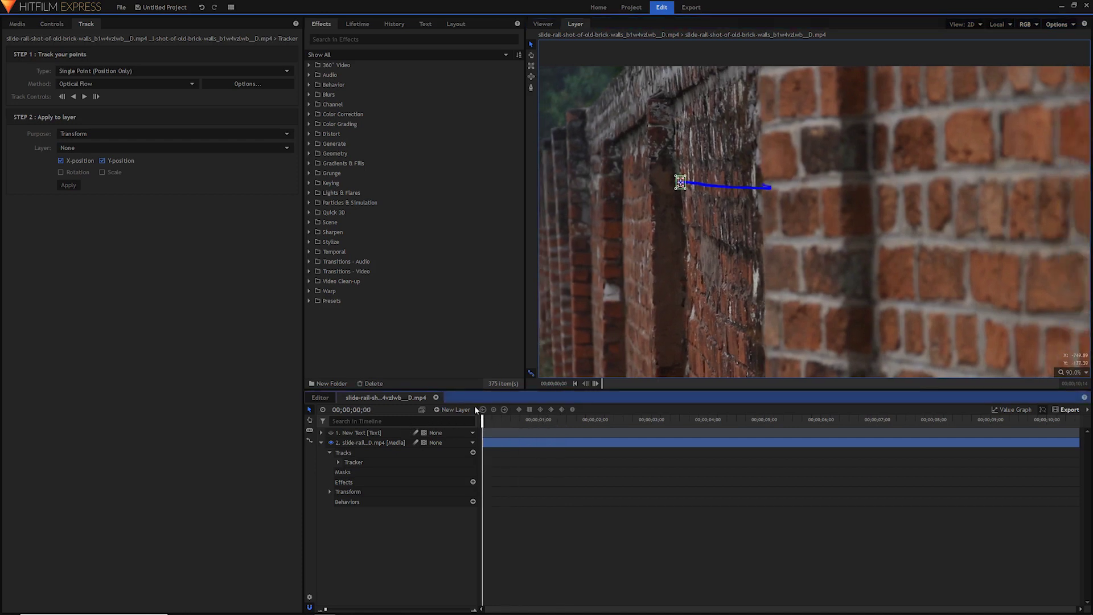
Add a new point layer at the first frame and name it Top Left
click(454, 410)
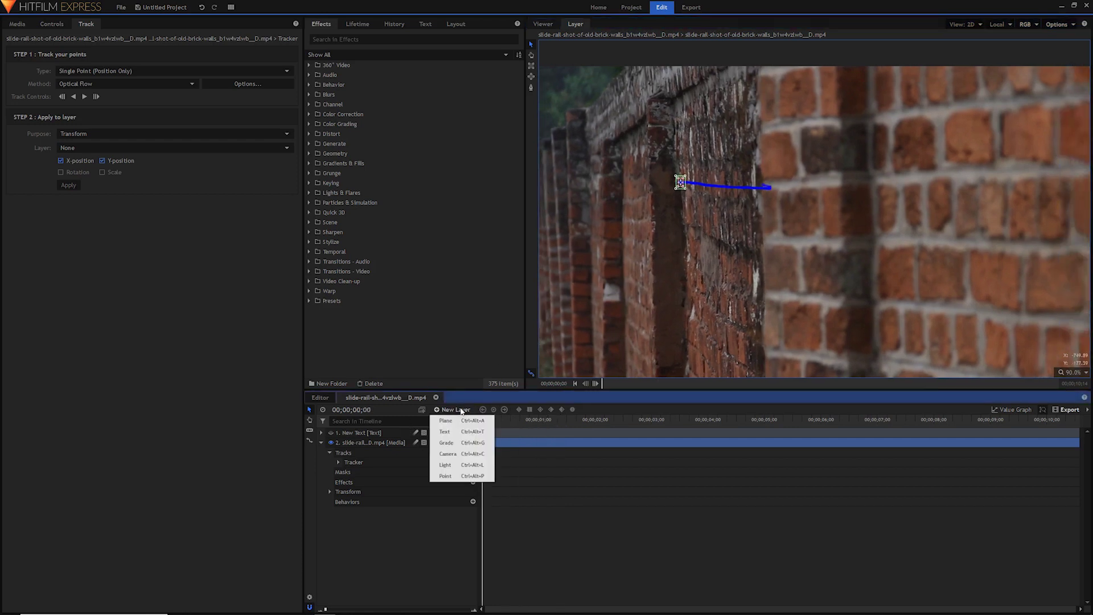
click(445, 476)
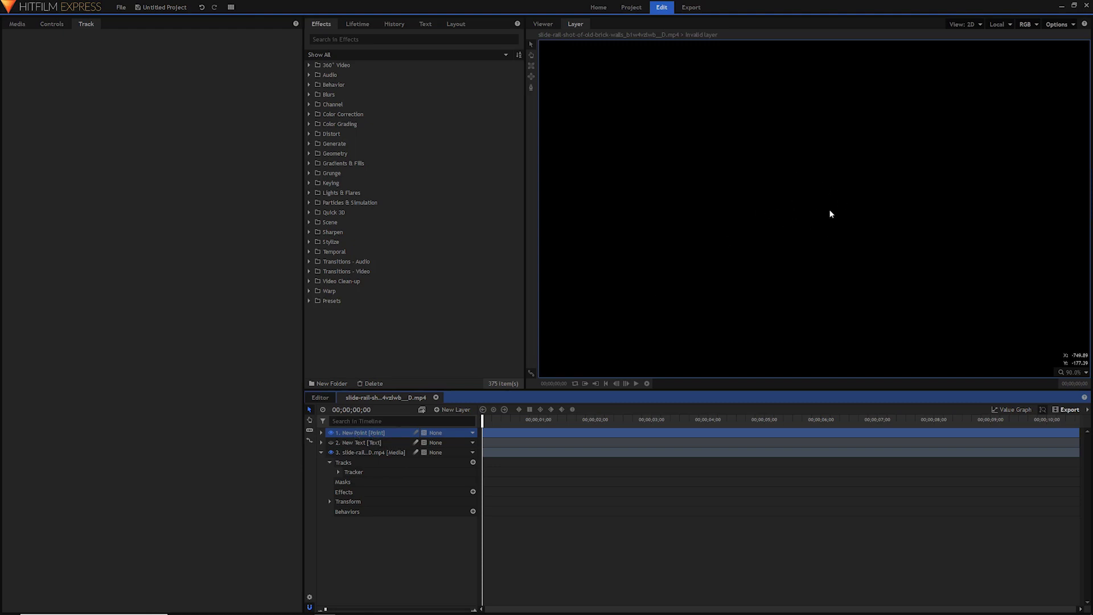
double_click(361, 431)
click(454, 529)
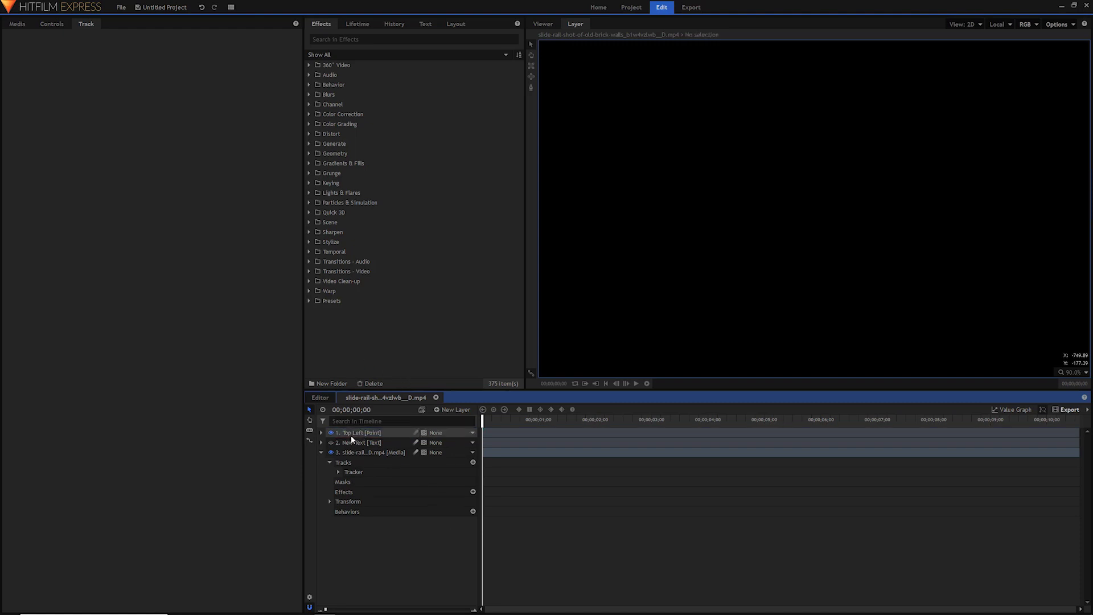
Apply the wall tracker's X and Y position as a transform to the Top Left point layer
click(355, 473)
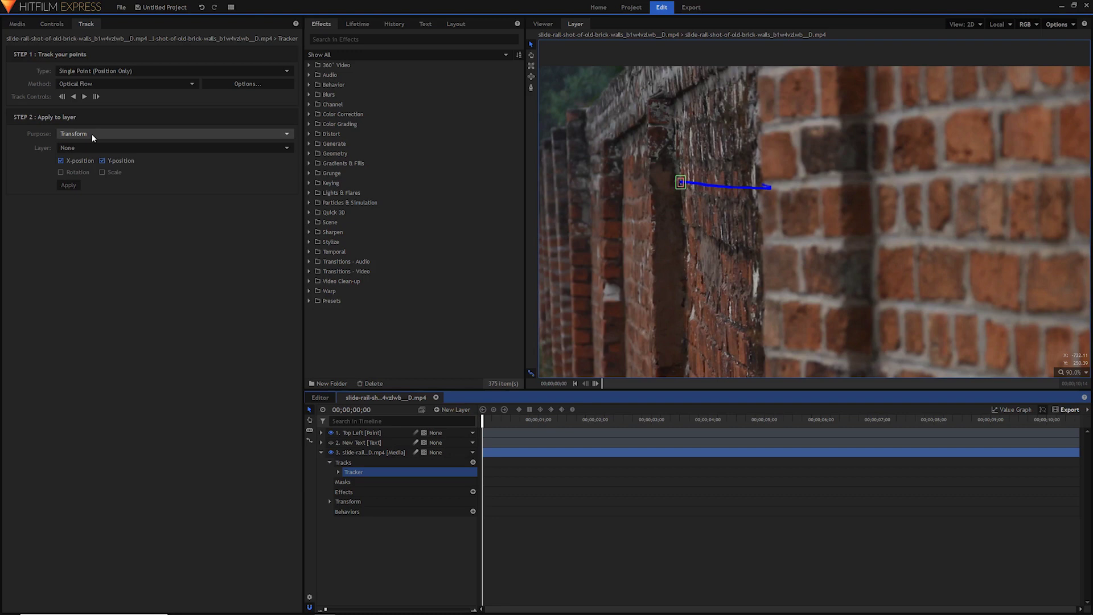
click(80, 147)
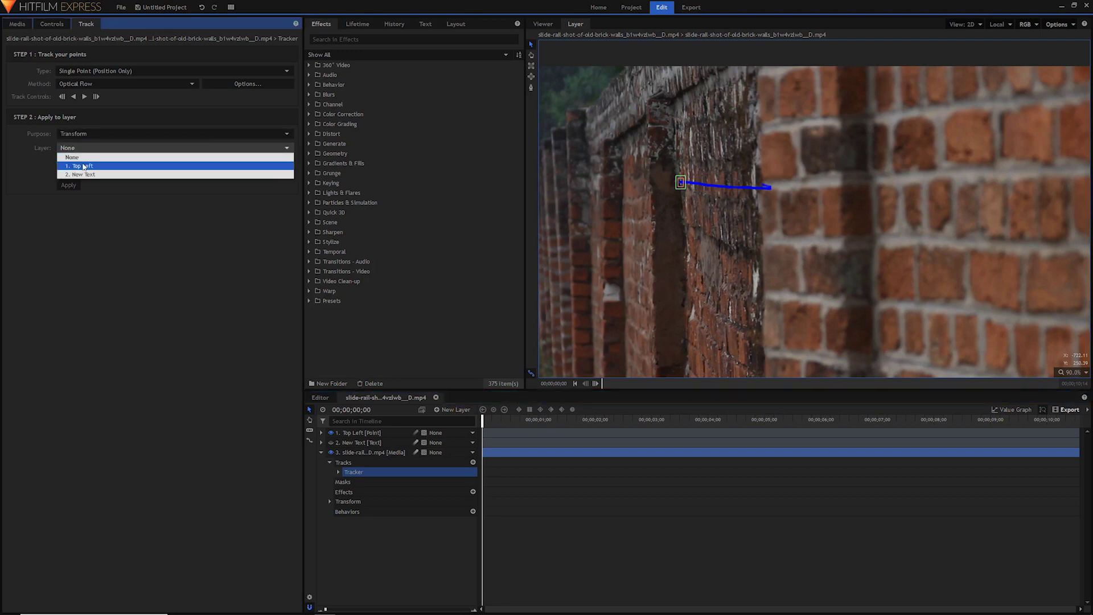
click(83, 166)
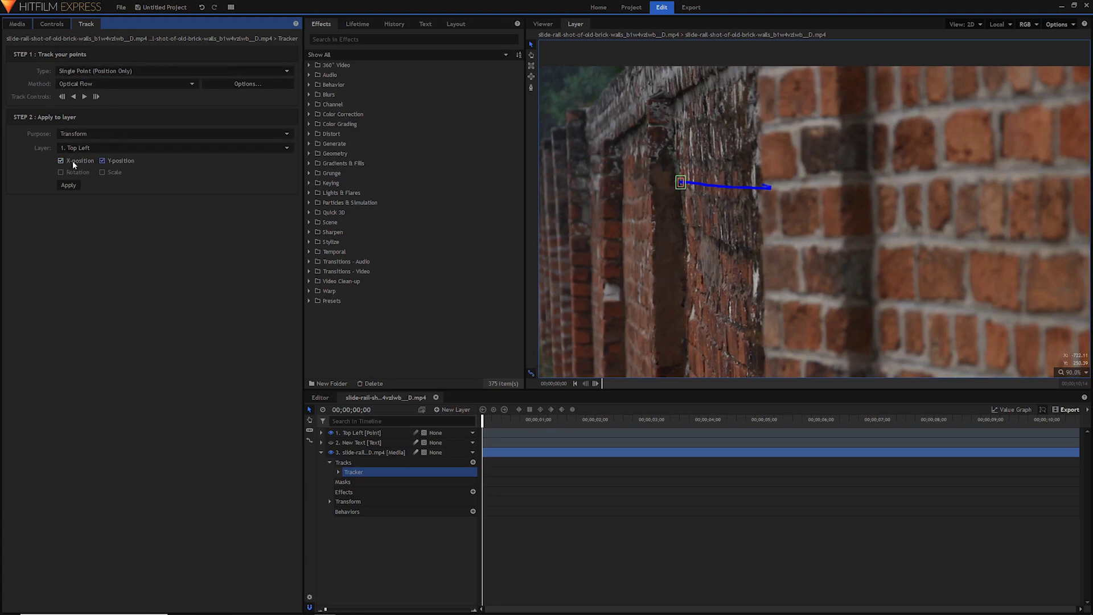
click(69, 185)
Preview the composite with the text layer hidden and play it to check how the Top Left point follows the wall
click(544, 24)
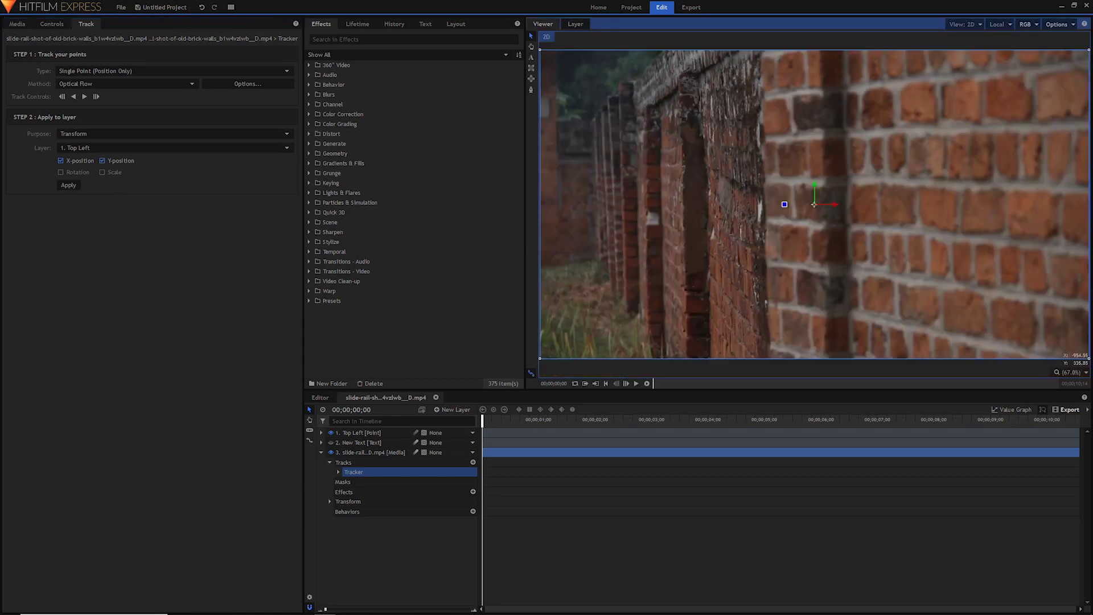
click(364, 452)
click(332, 443)
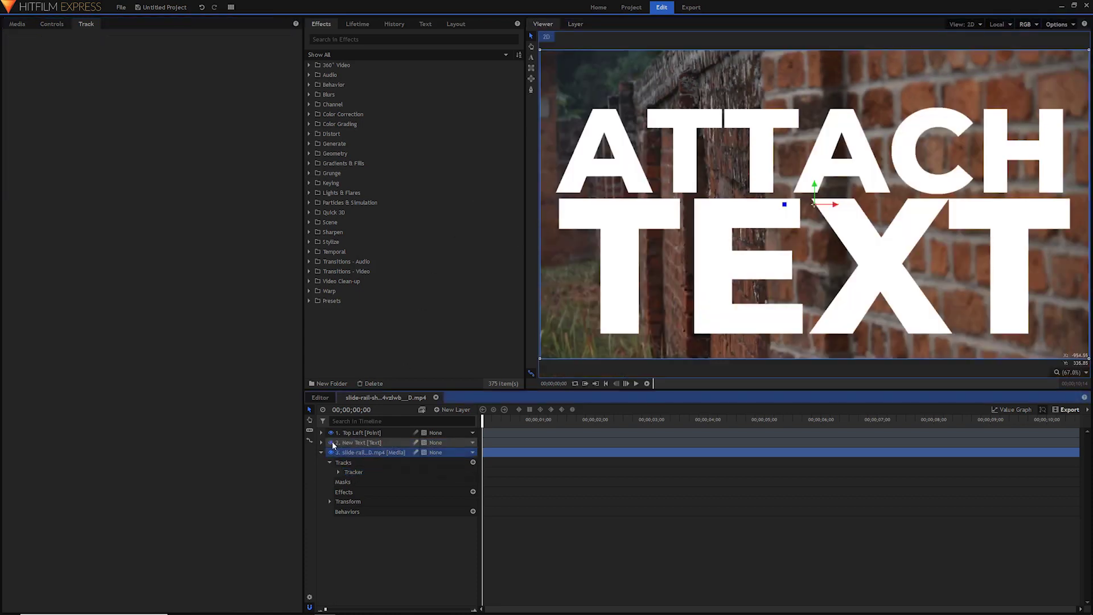
click(331, 442)
click(361, 433)
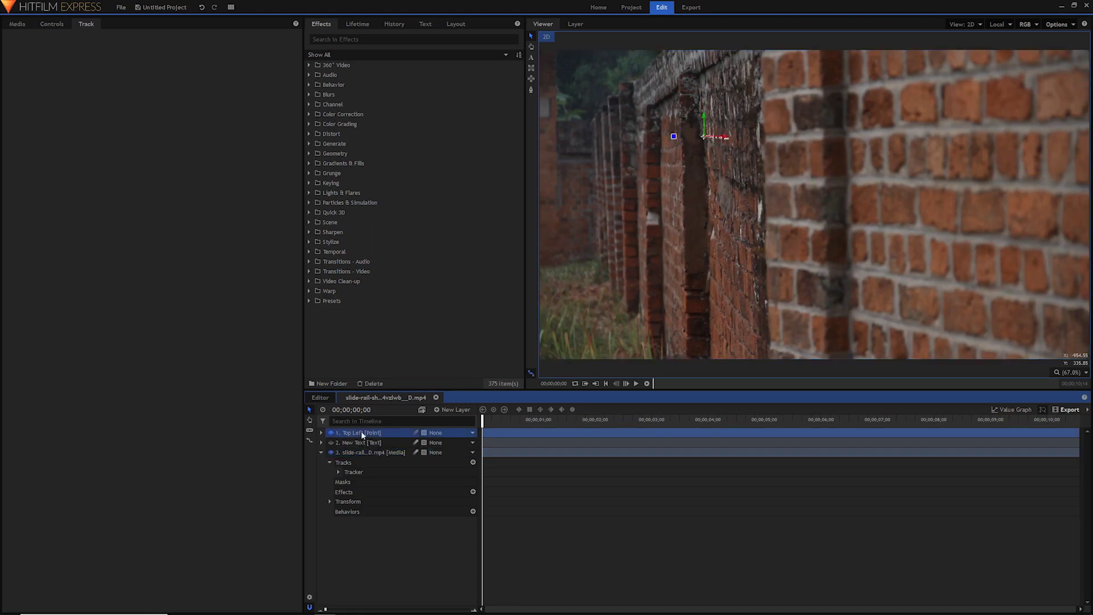
click(321, 452)
key(space)
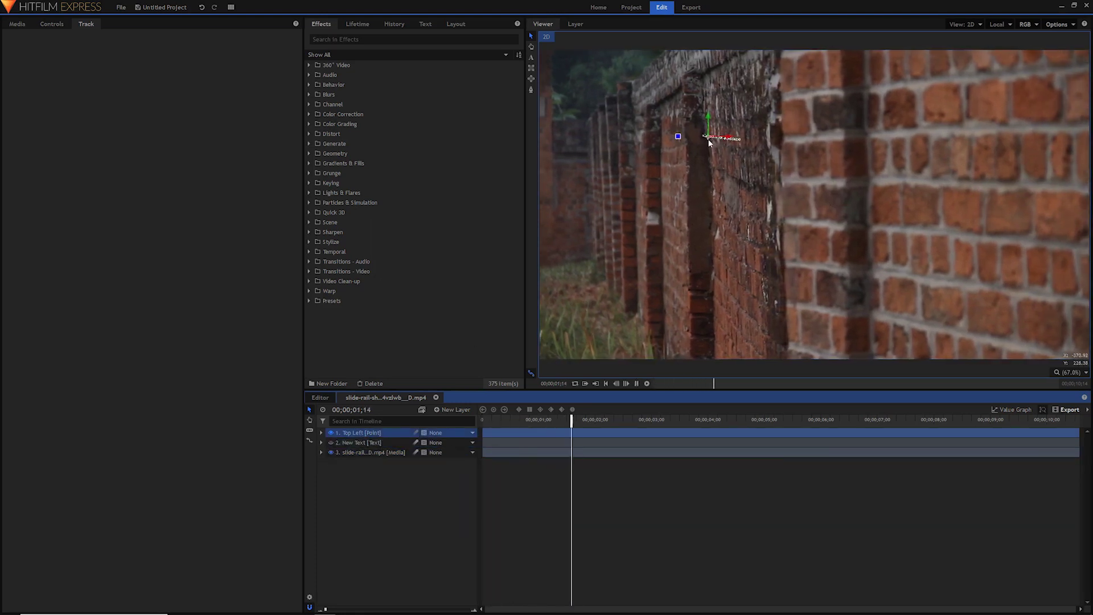
key(space)
Reveal the Top Left point's position keyframes and scrub to the last frame and back to the first
click(321, 433)
click(330, 443)
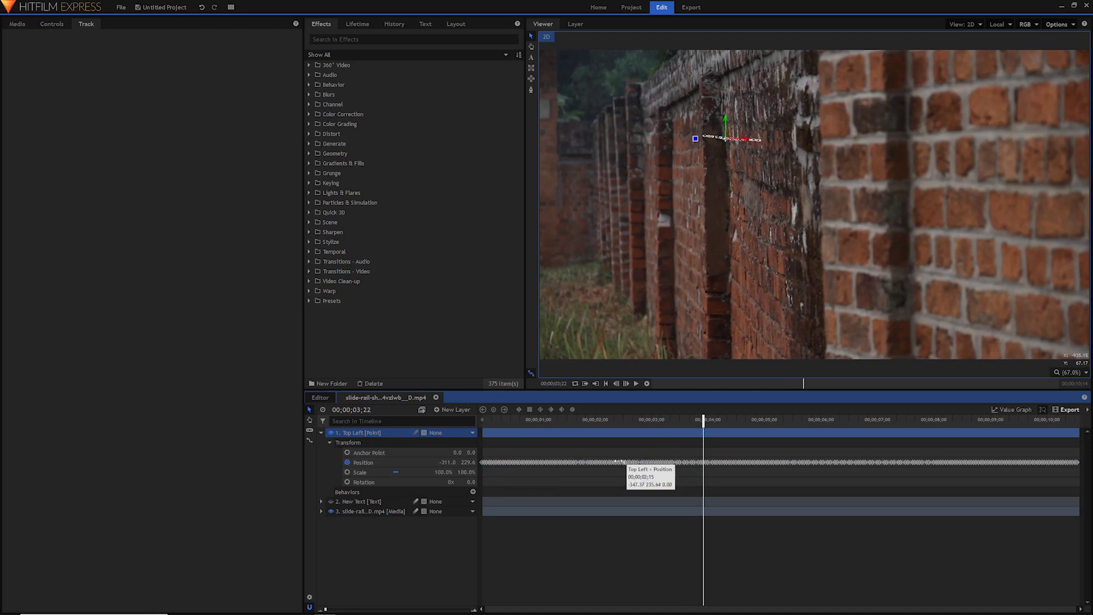
drag(701, 422, 1084, 408)
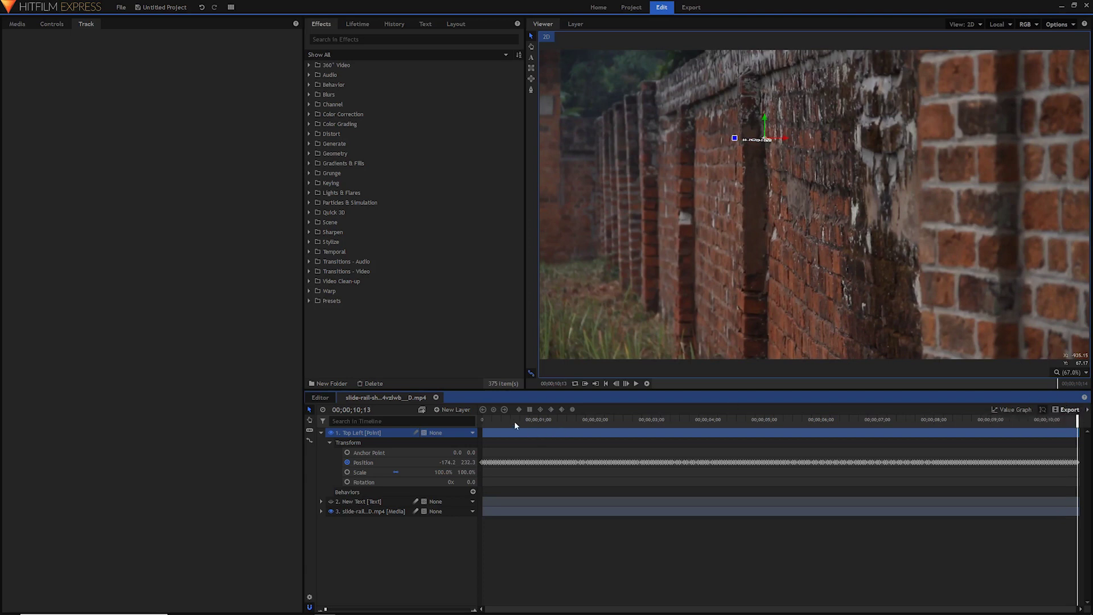
drag(514, 421, 483, 422)
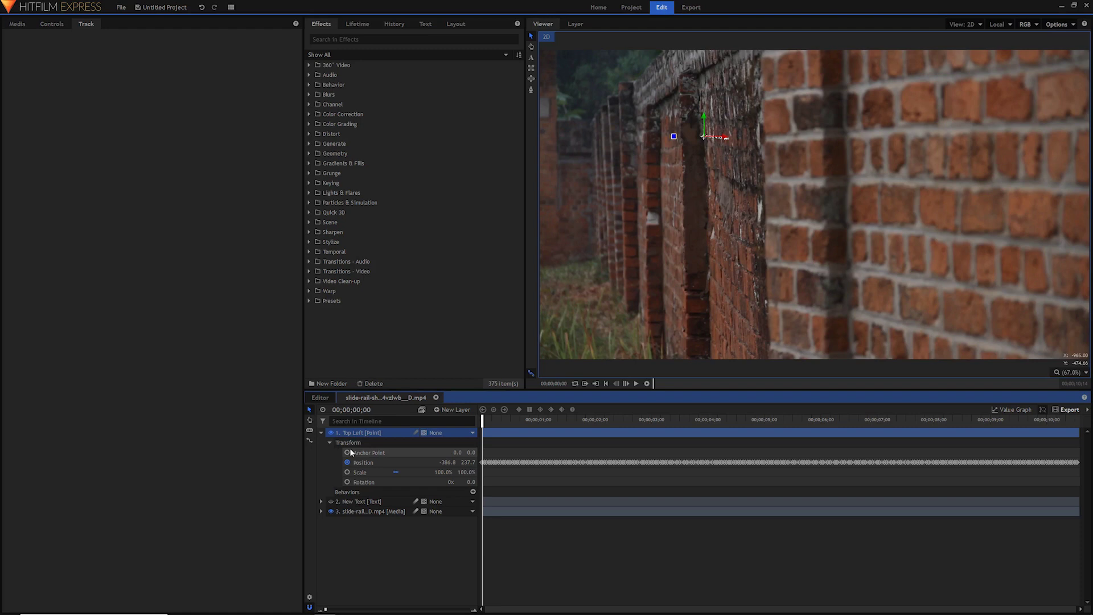
Rename the brick-wall clip's existing tracker as Top Left
click(367, 510)
click(322, 511)
click(359, 530)
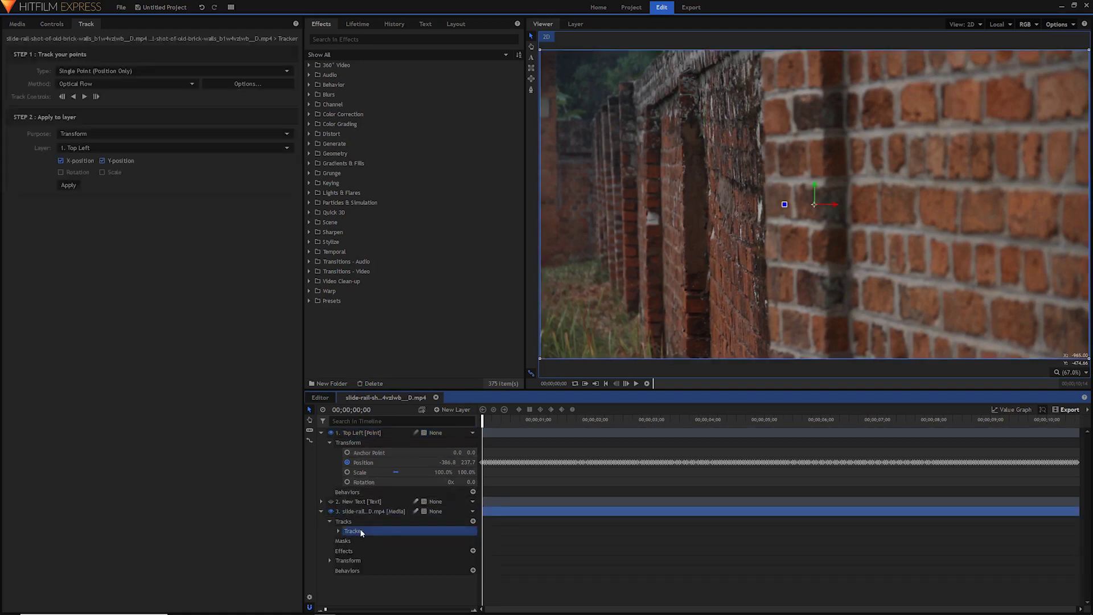
click(577, 22)
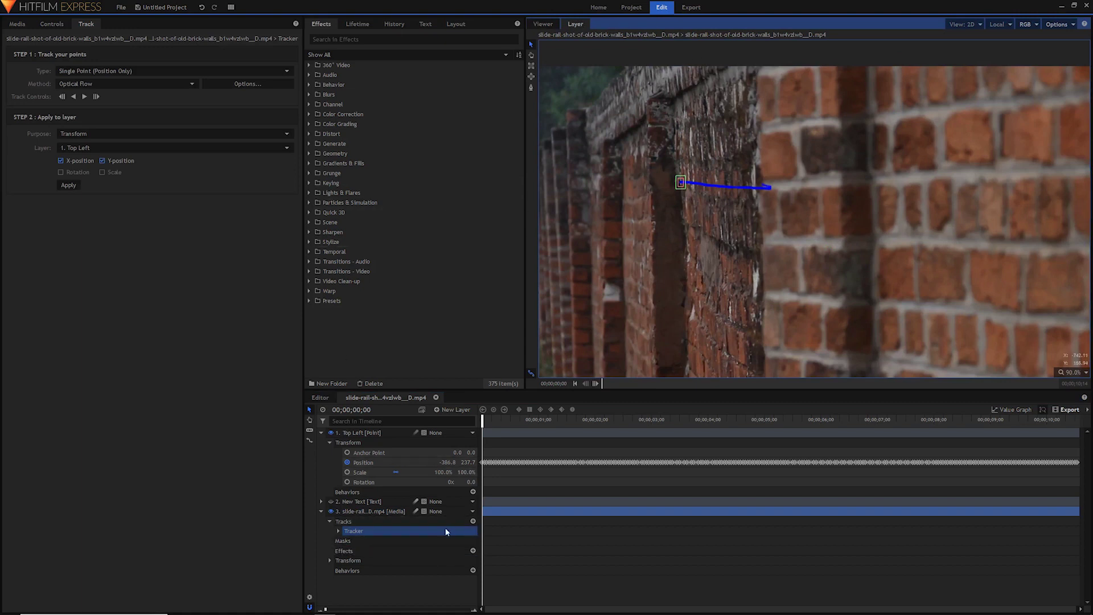
click(354, 532)
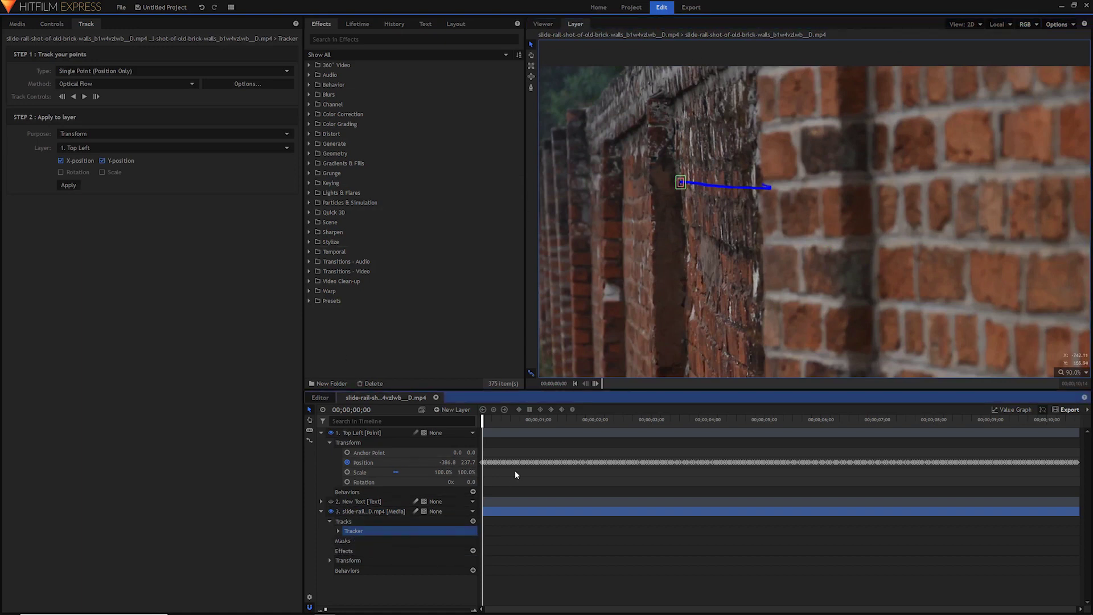
key(F2)
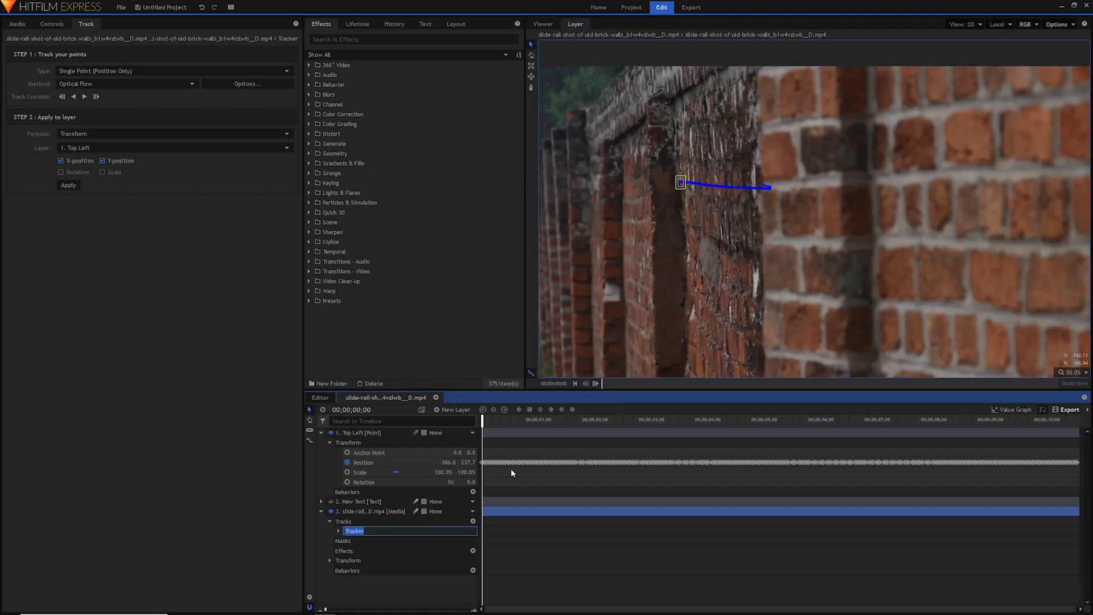
text(Top Left)
key(Return)
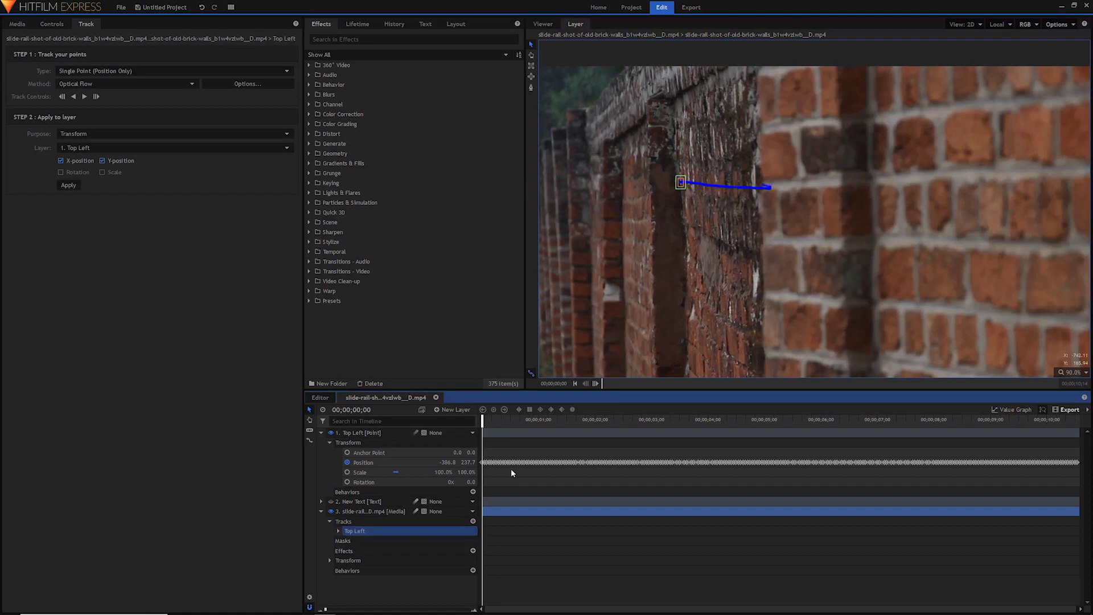
Add a second tracker to the brick-wall clip and name it Bottom Left
click(472, 521)
click(393, 542)
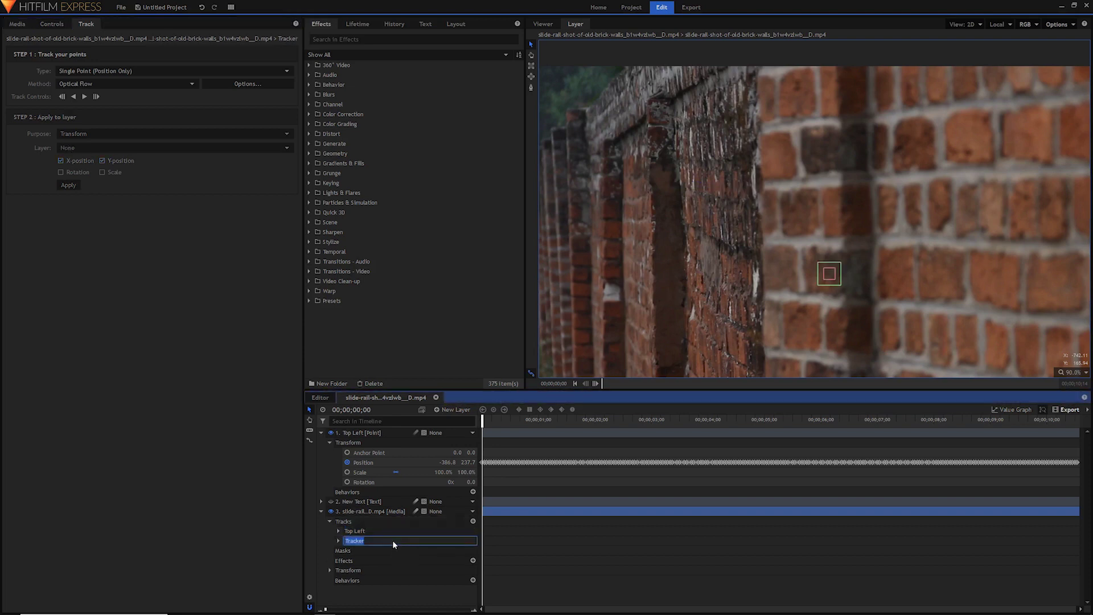
text(Bottom Left)
key(Return)
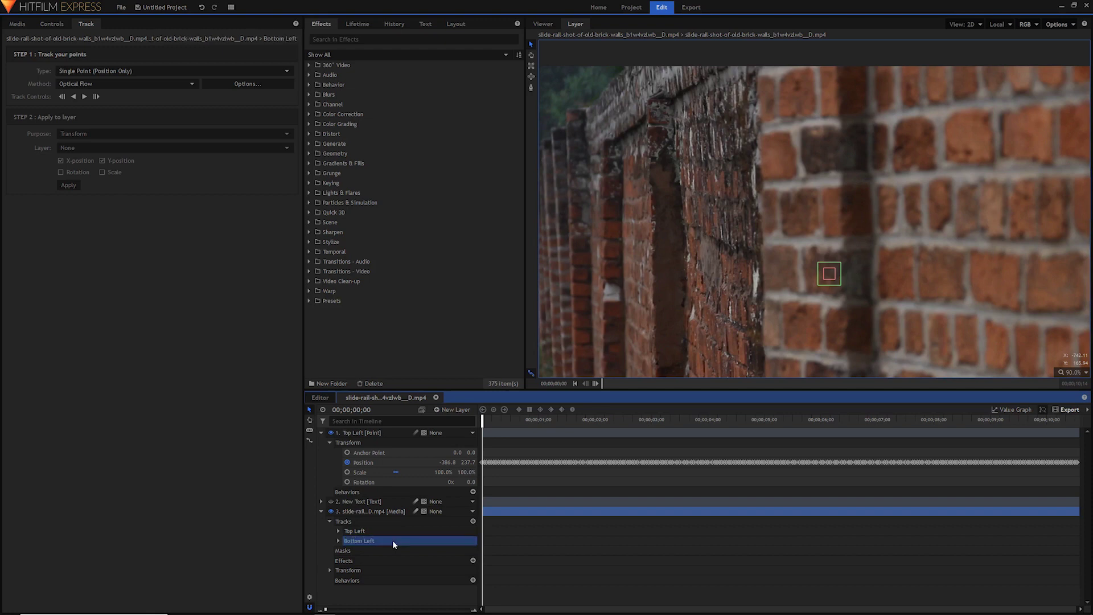
Fit the Bottom Left tracker's boxes to a detail low on the recess edge, below the Top Left track, and track it forward through the clip
click(367, 531)
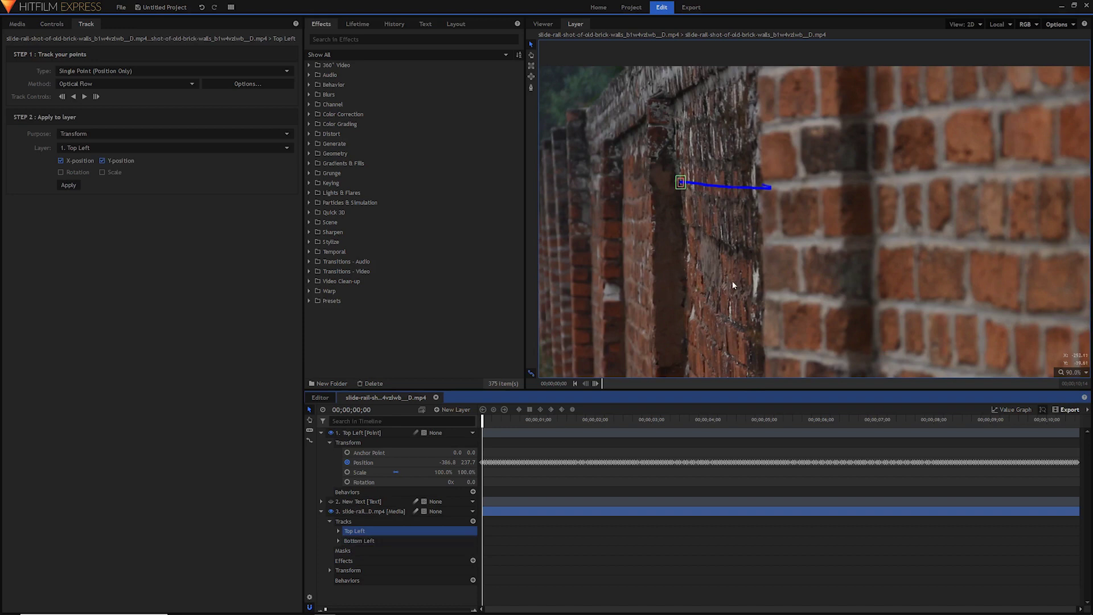
scroll(740, 281, down, 2)
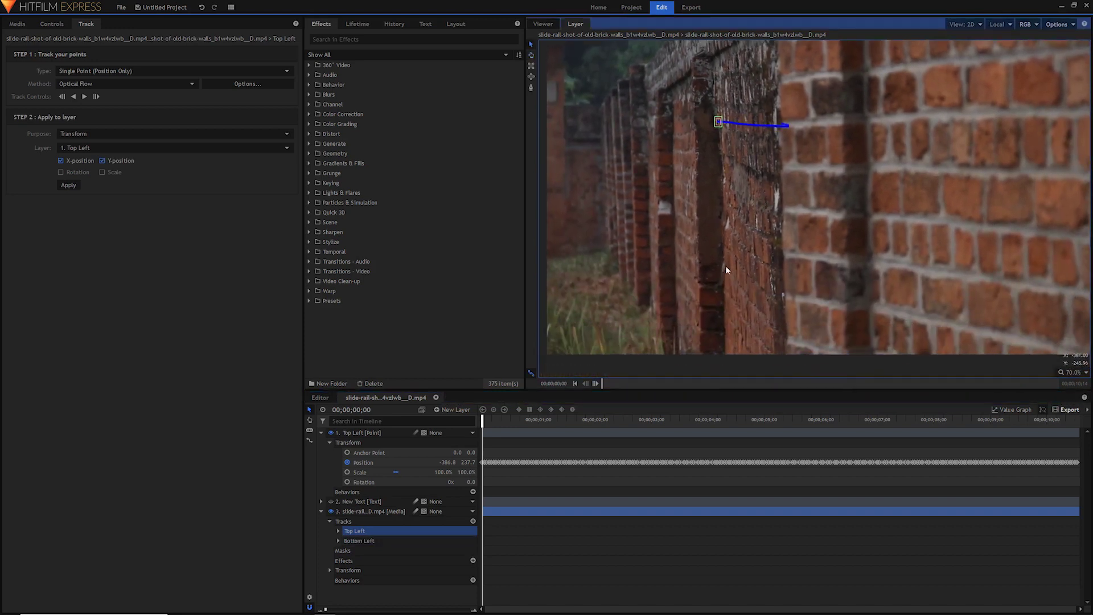
click(365, 541)
scroll(692, 279, up, 4)
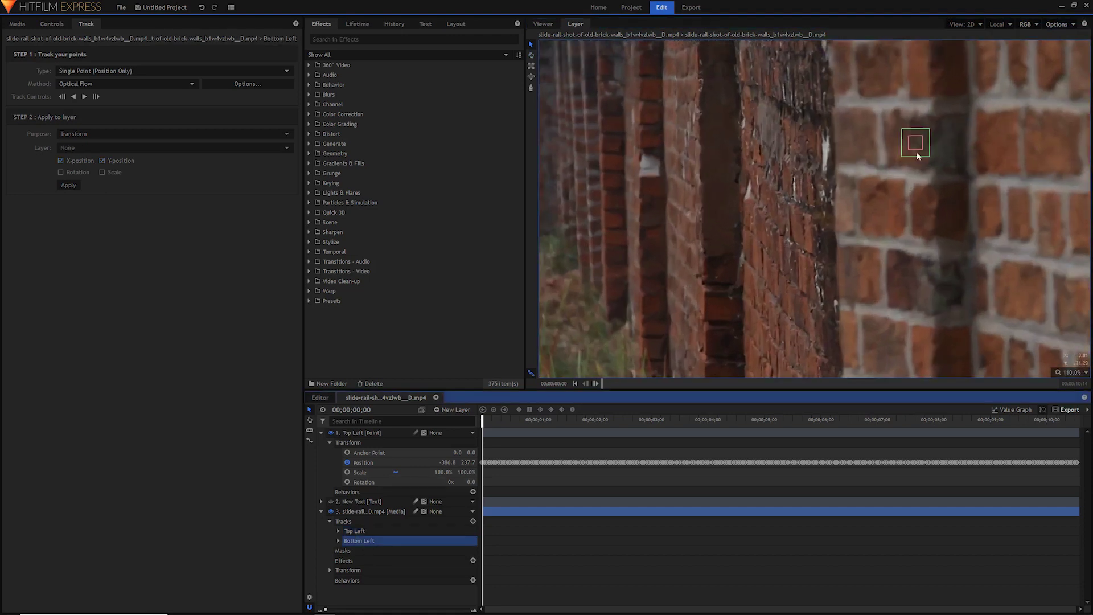
drag(920, 158, 749, 272)
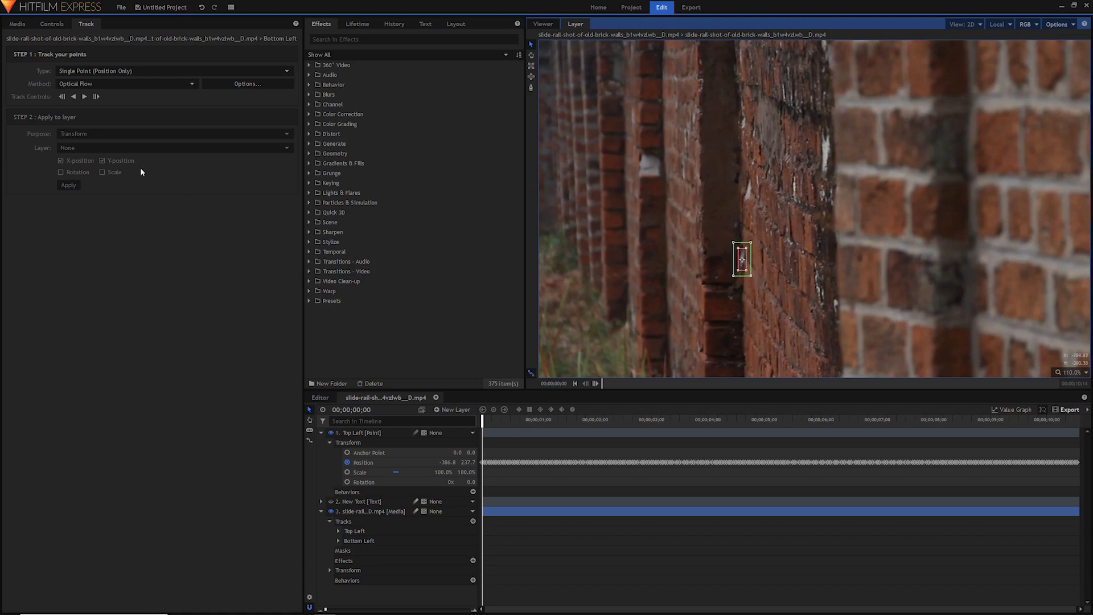
click(85, 97)
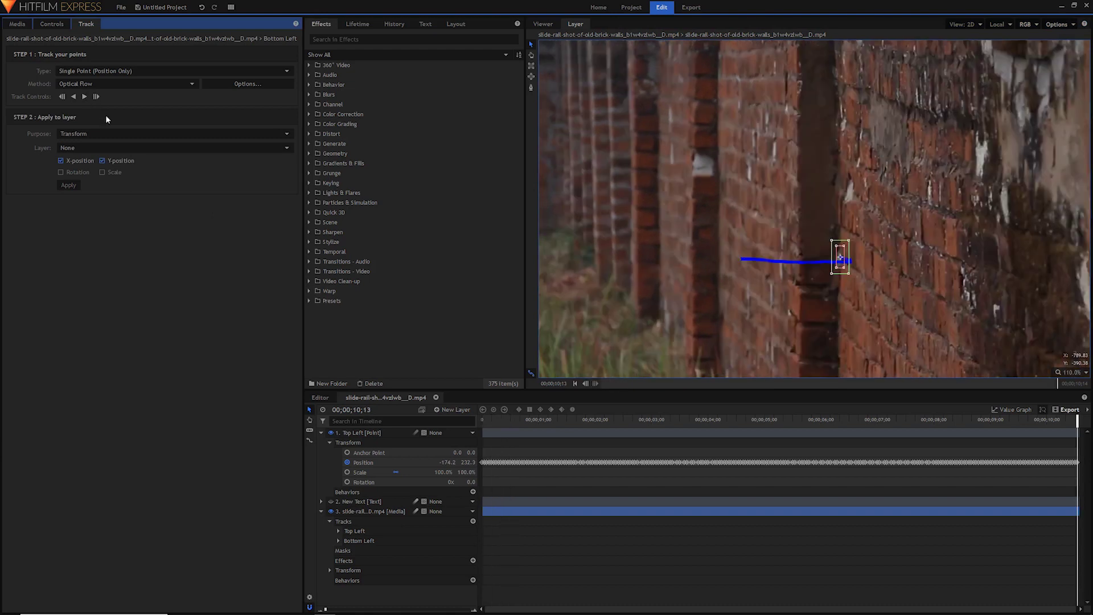
Add another point layer and name it Bottom Left
click(454, 409)
click(450, 476)
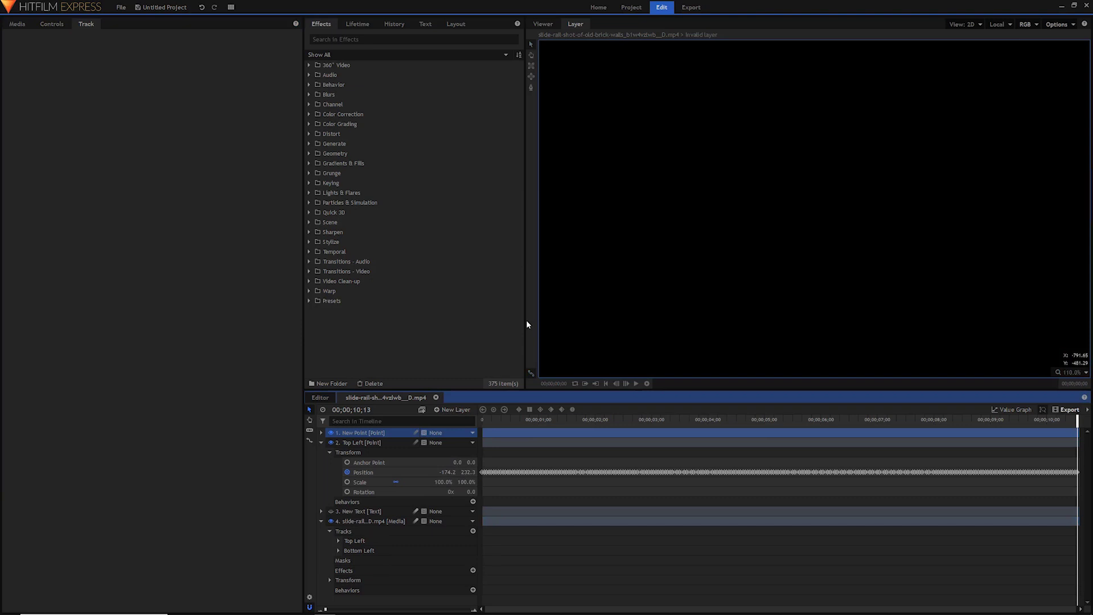
key(F2)
text(Bottom Left)
key(Return)
Apply the Bottom Left track's X and Y position to the Bottom Left point layer
click(359, 551)
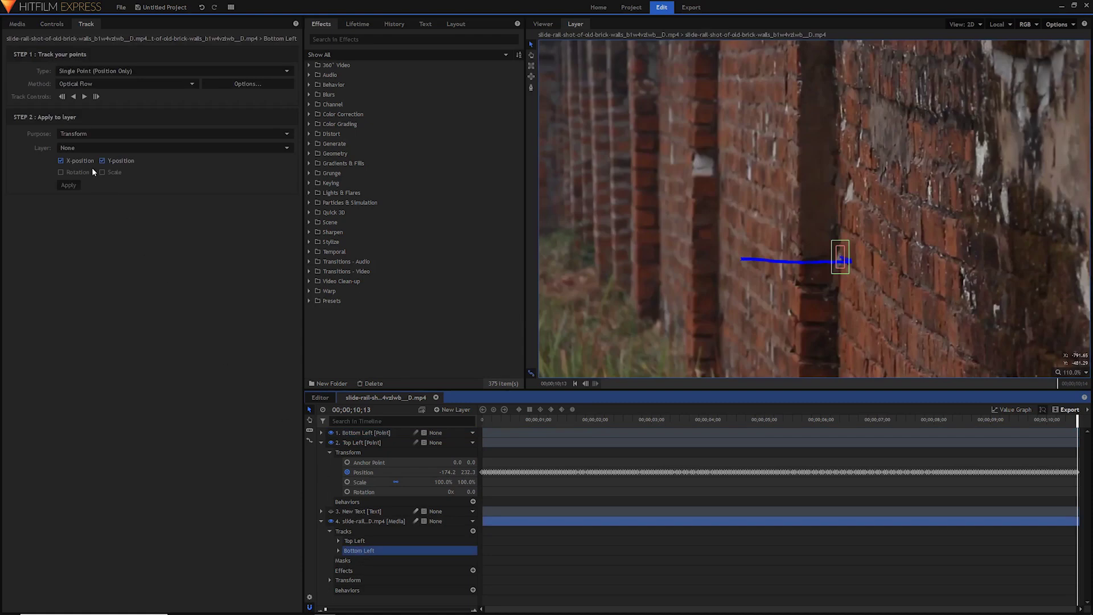
click(90, 147)
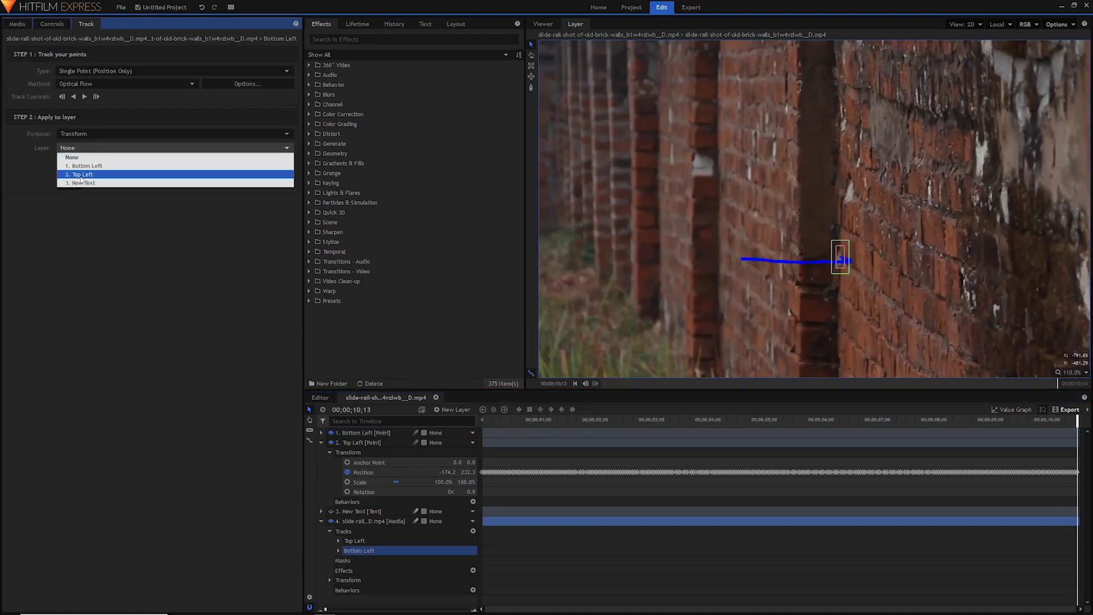
click(83, 166)
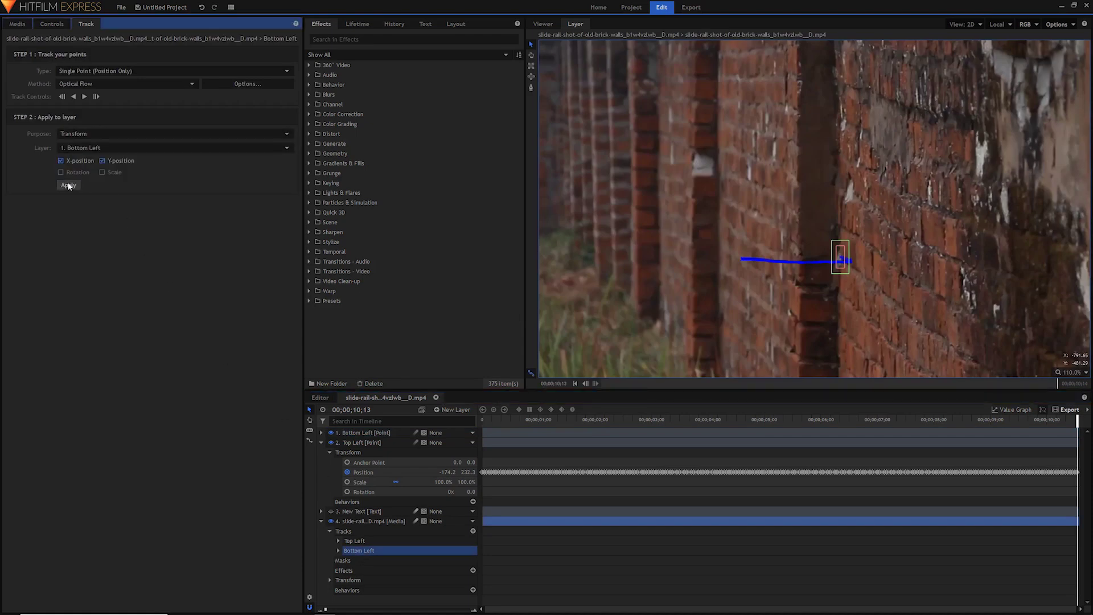
click(69, 186)
Compare the Top Left, Bottom Left and Bottom Right trackers on the wall at the clip's last frame
drag(857, 301, 709, 241)
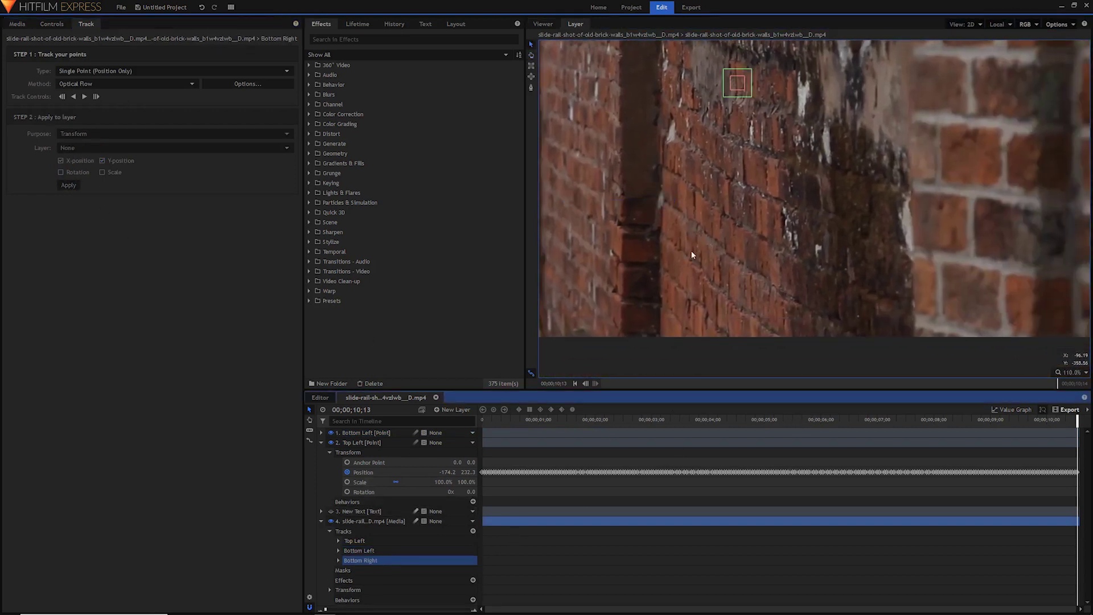
scroll(667, 231, down, 3)
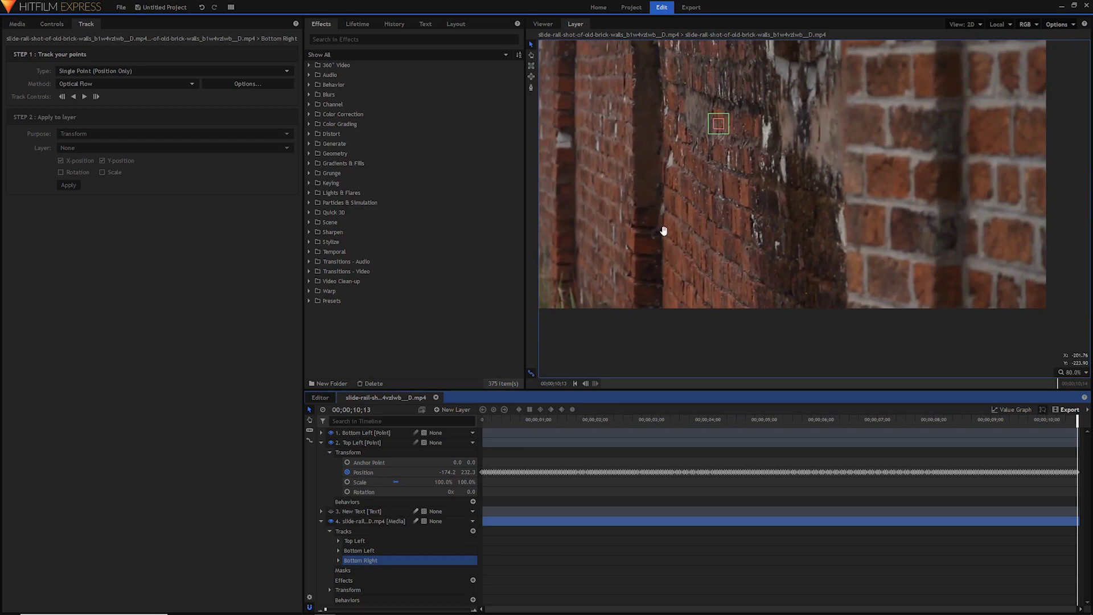
click(376, 561)
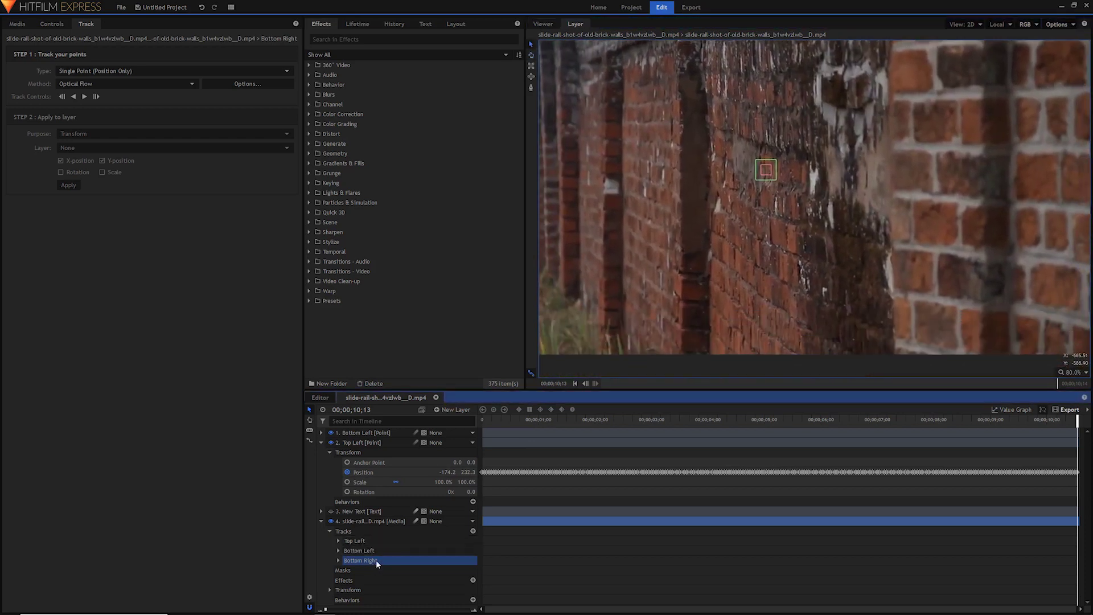
click(373, 548)
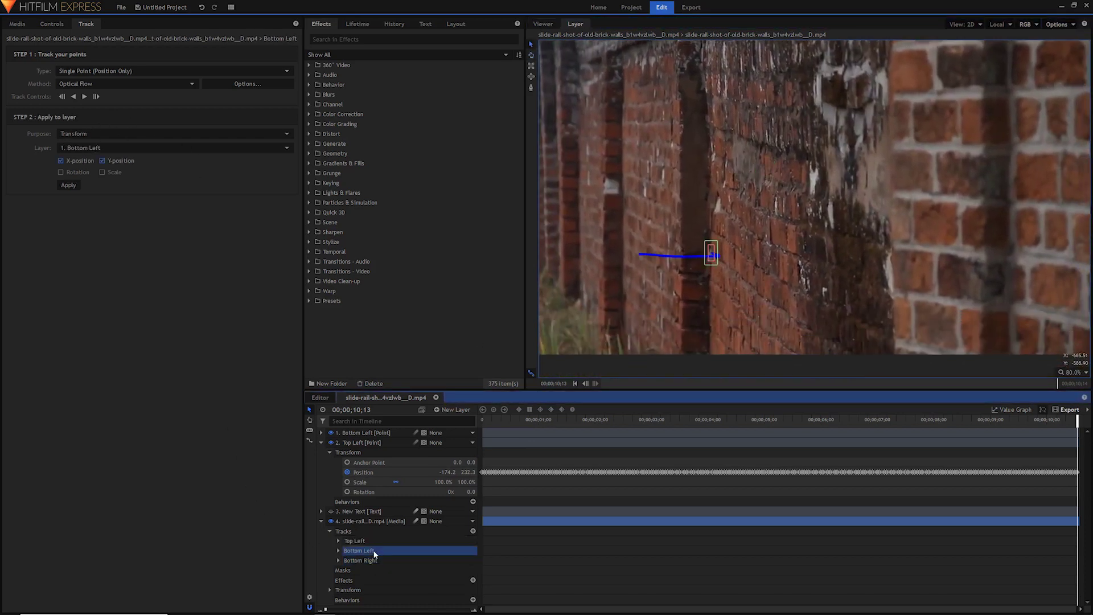
click(372, 559)
click(373, 549)
click(374, 542)
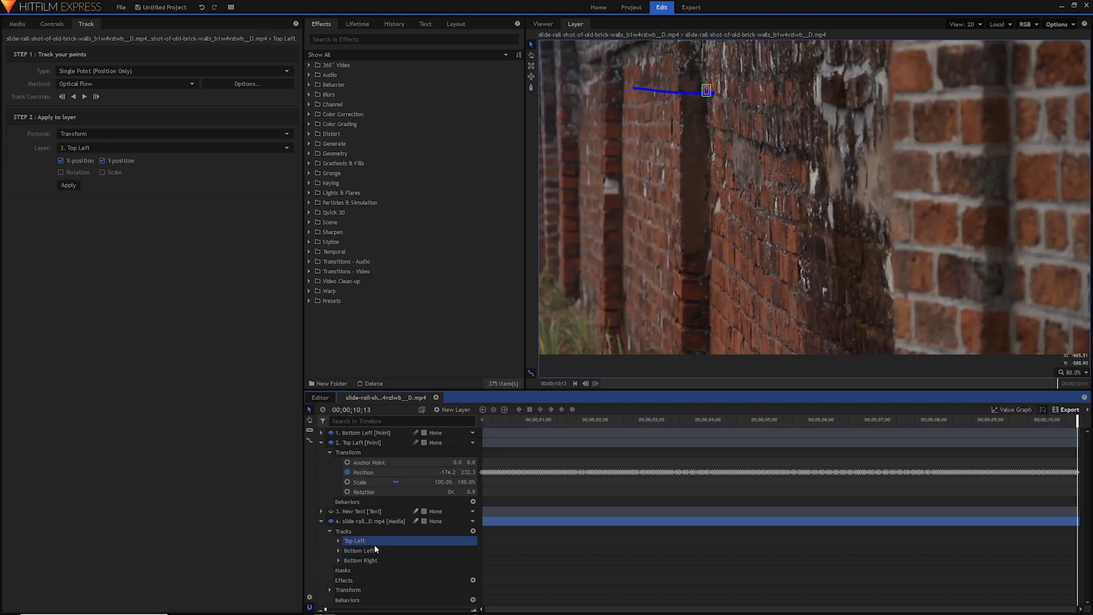
click(373, 549)
Return to the clip's first frame and compare the Top Left and Bottom Left tracks with the Bottom Right tracker's position
drag(499, 419, 482, 419)
drag(759, 229, 885, 264)
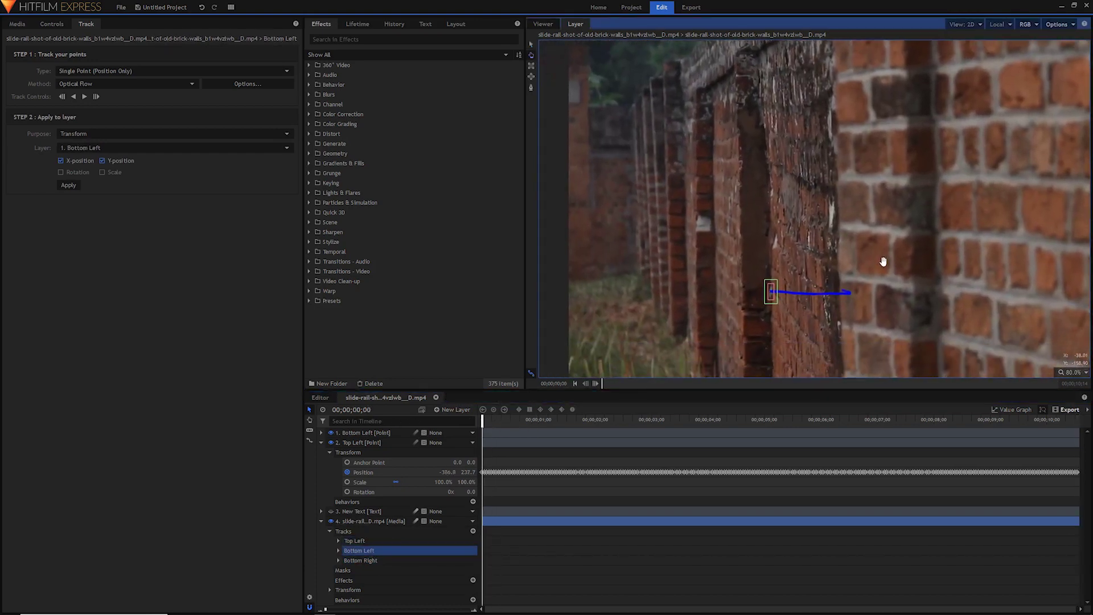
click(366, 547)
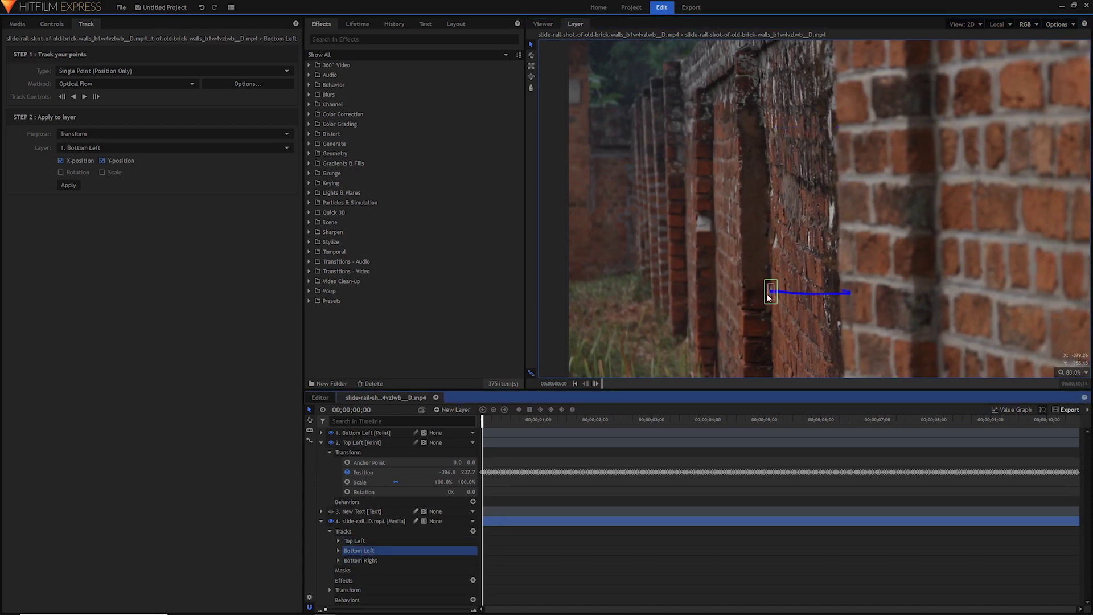
click(374, 542)
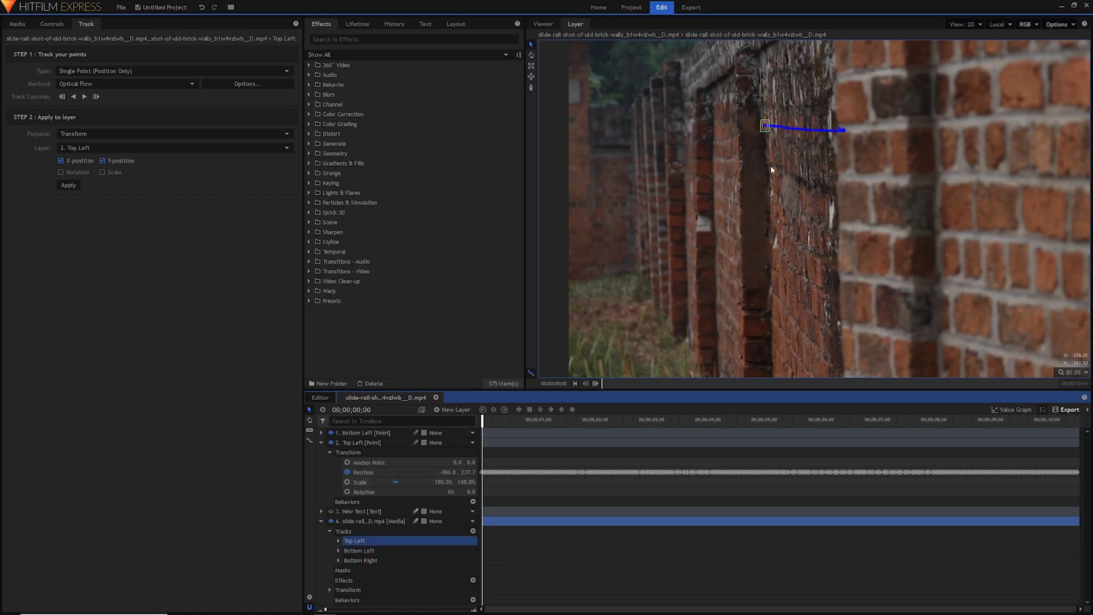
click(353, 551)
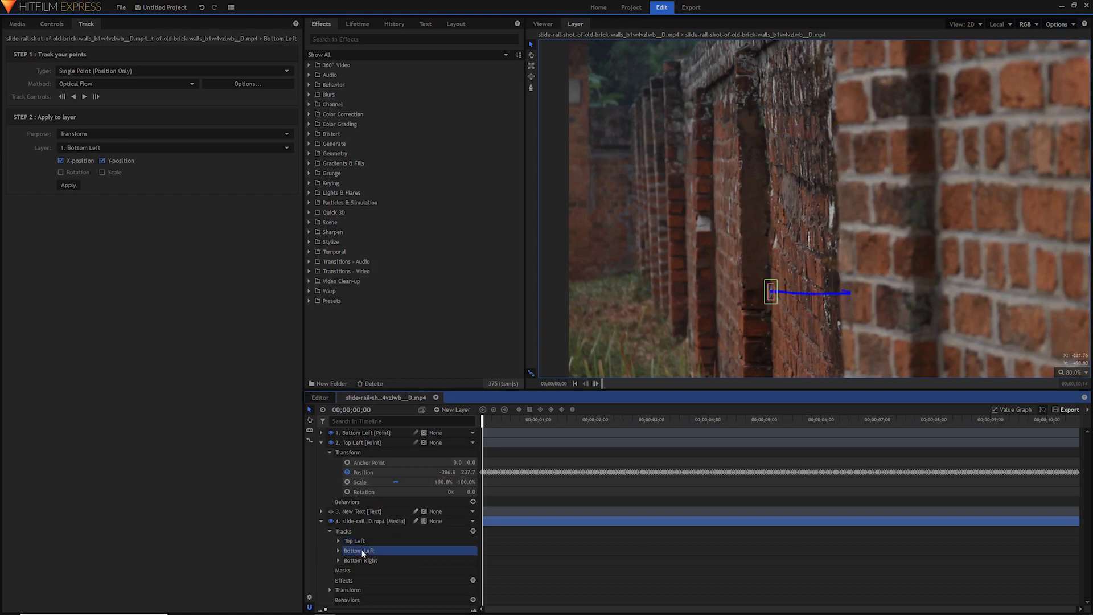
click(372, 561)
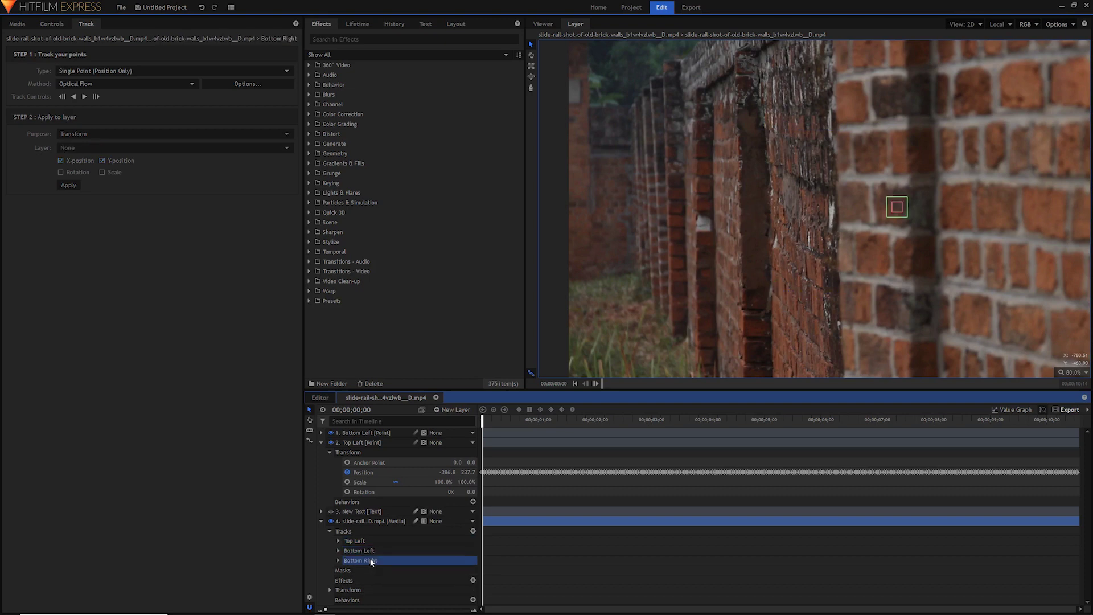
click(381, 550)
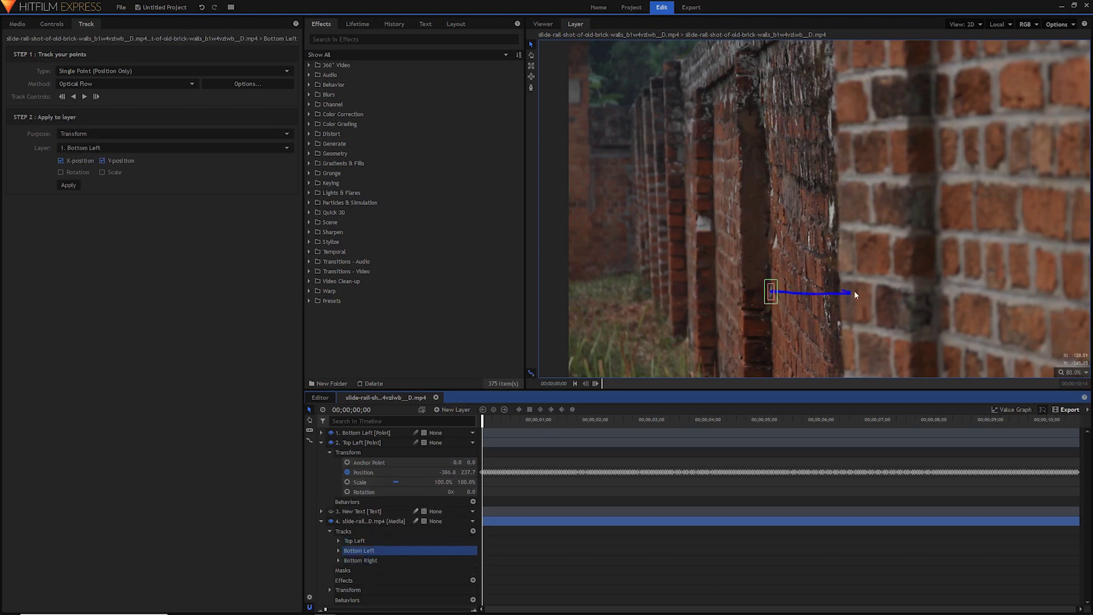
drag(846, 295, 832, 258)
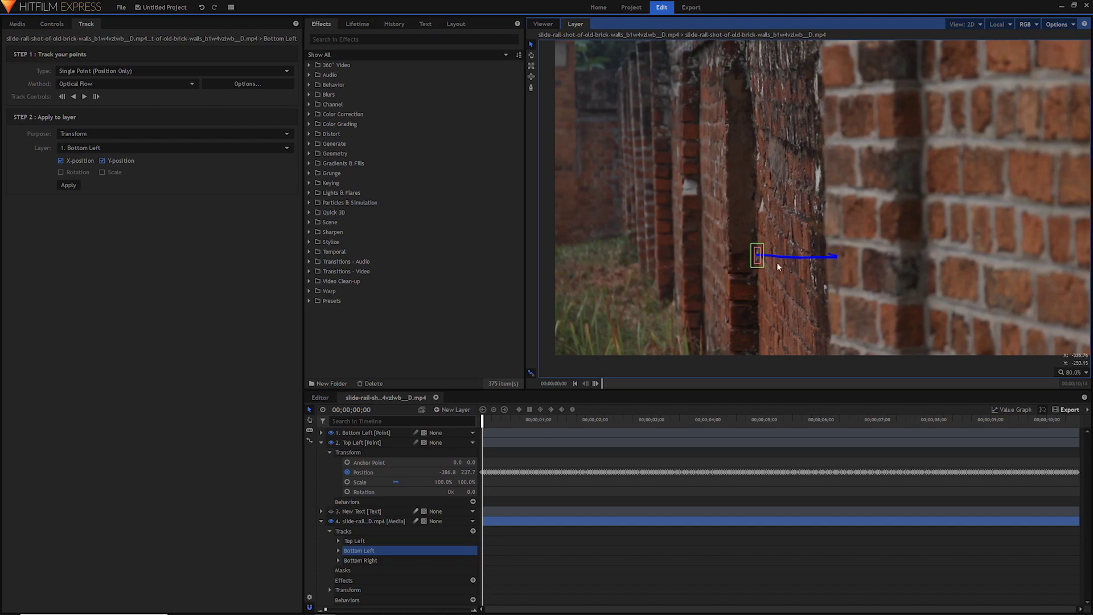
Place the Bottom Right tracker low on the dark wall's near edge and narrow its boxes around a detail there
click(374, 561)
drag(884, 178, 821, 313)
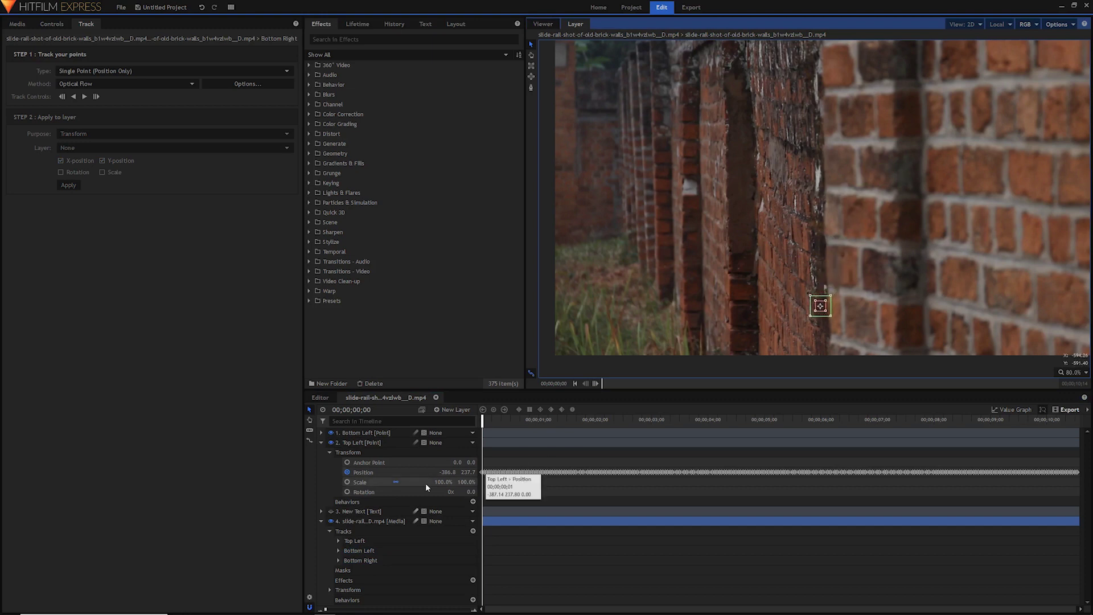
click(357, 559)
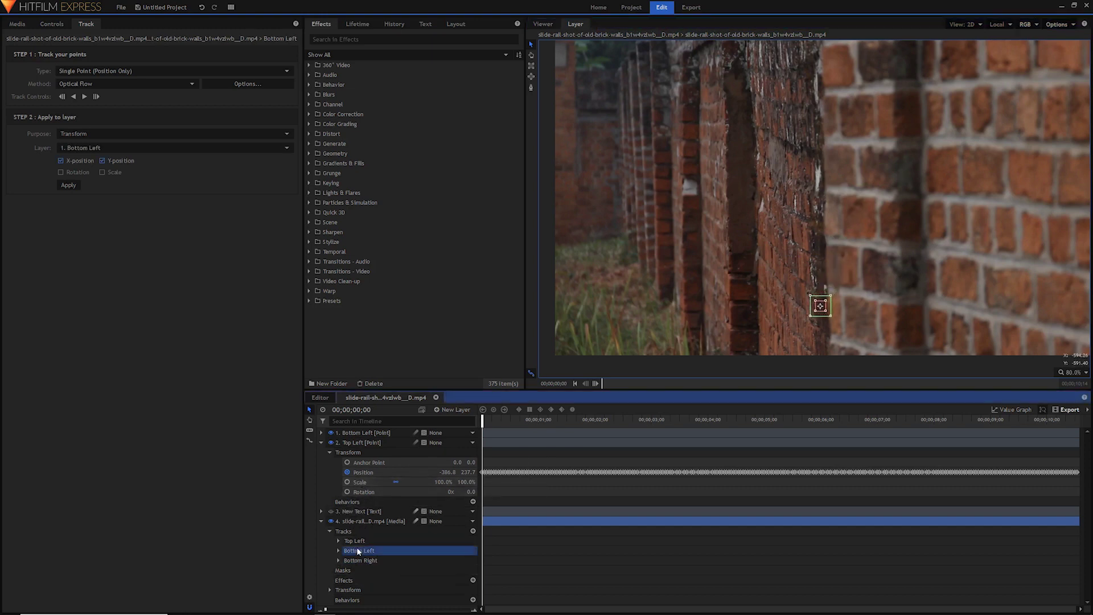
scroll(812, 318, up, 5)
drag(831, 291, 847, 342)
scroll(912, 210, up, 2)
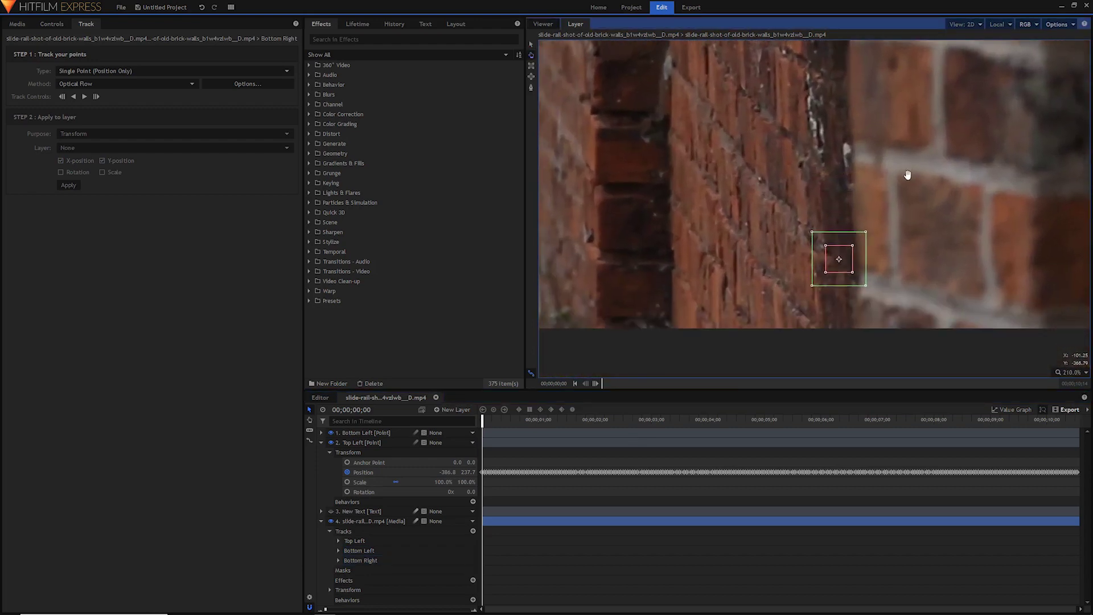
drag(839, 287, 858, 302)
scroll(821, 271, down, 2)
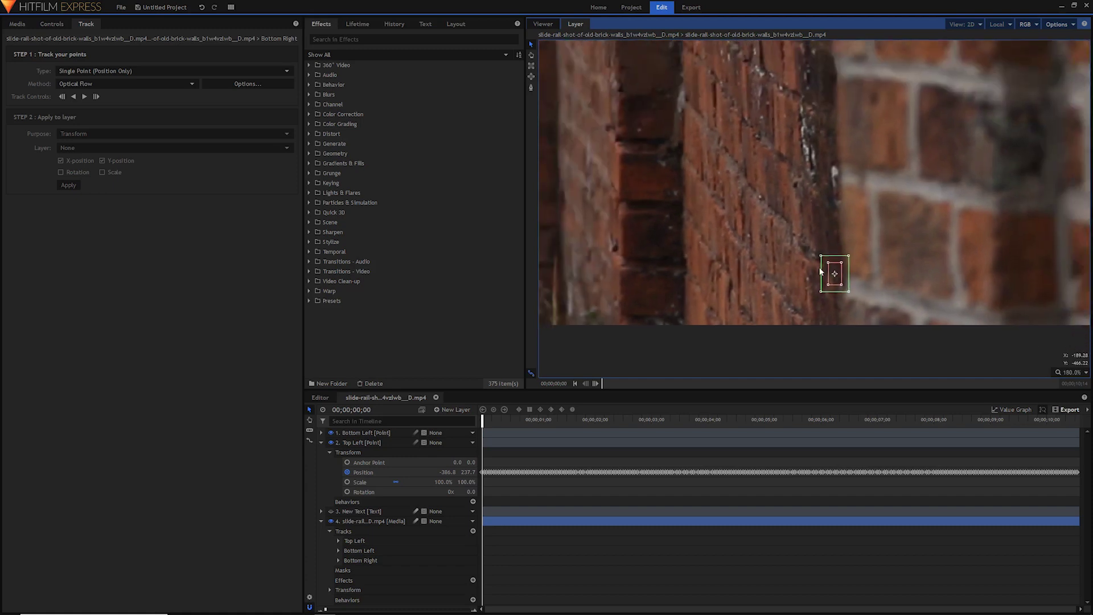
Track the Bottom Right point forward through the clip
scroll(821, 271, down, 4)
scroll(671, 357, up, 1)
scroll(807, 242, up, 1)
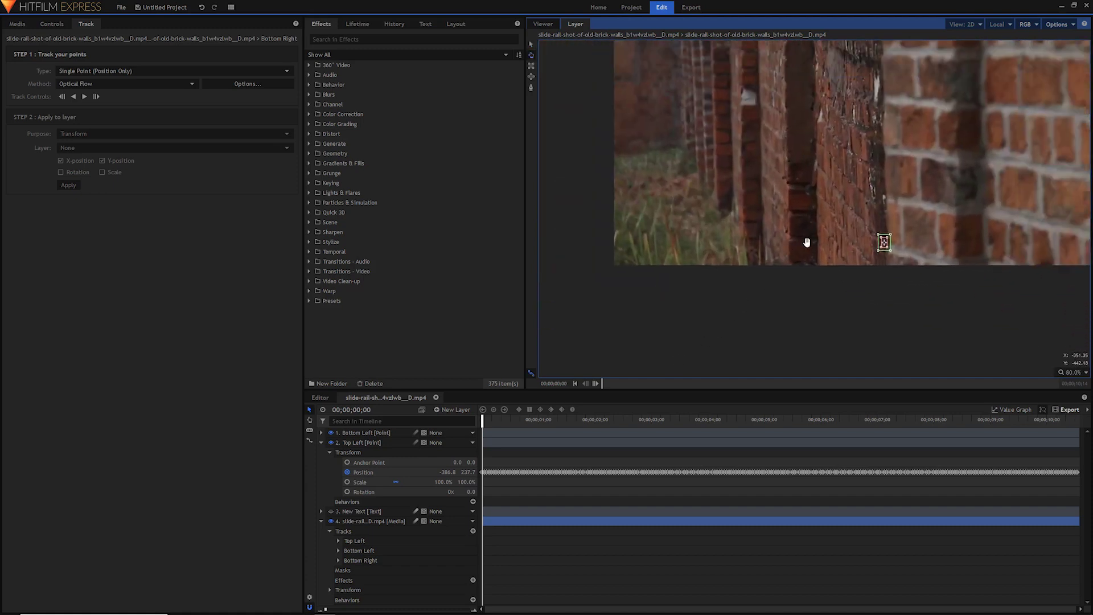
drag(807, 242, 689, 339)
click(85, 97)
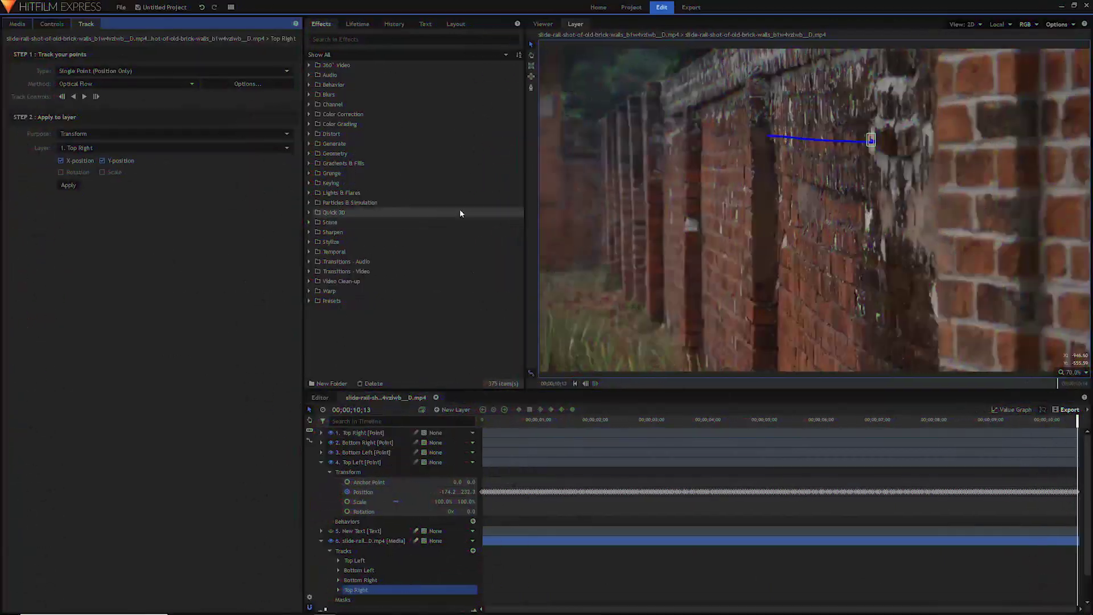
Switch to the composite's viewer and collapse the Top Left point layer and the brick-wall layer
click(550, 28)
click(322, 462)
click(321, 482)
Select the four point layers and play the composite to check how they follow the wall
click(365, 433)
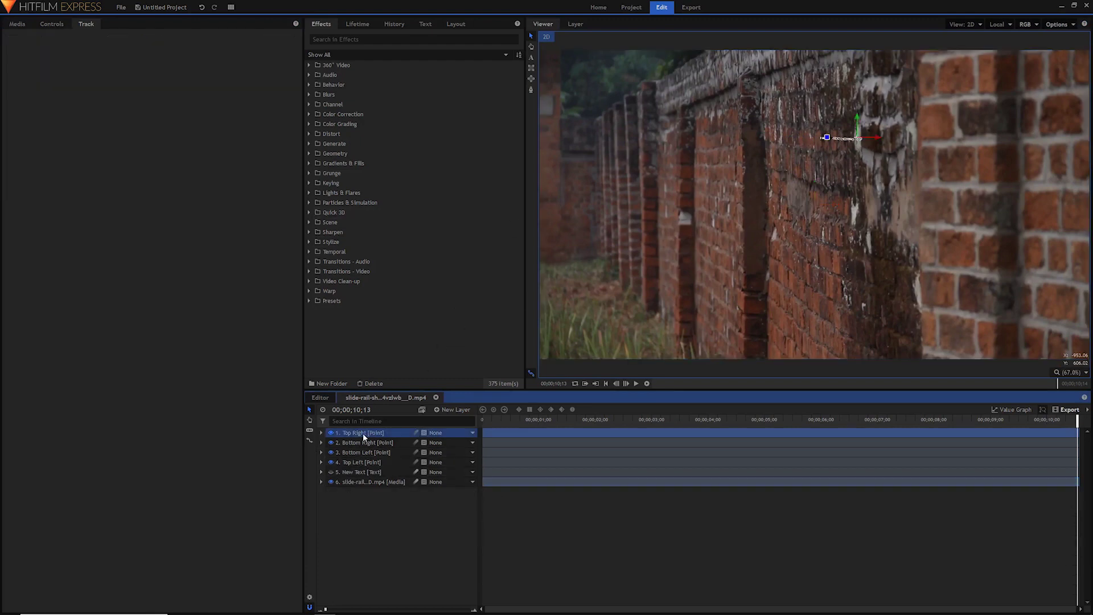
click(359, 442)
click(360, 453)
click(360, 463)
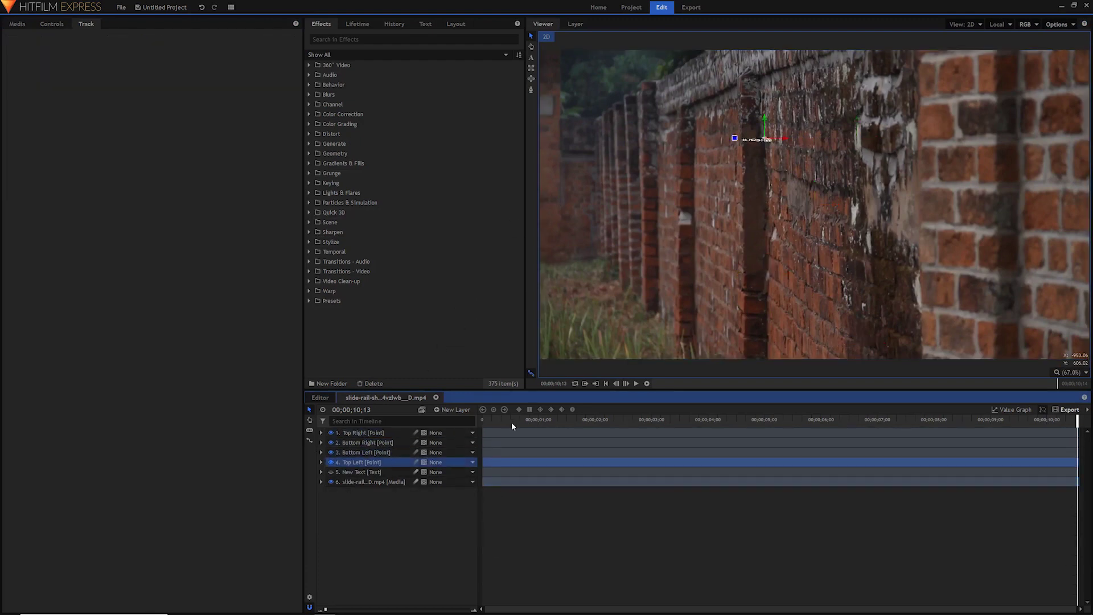
drag(507, 419, 620, 419)
shift+click(363, 433)
key(space)
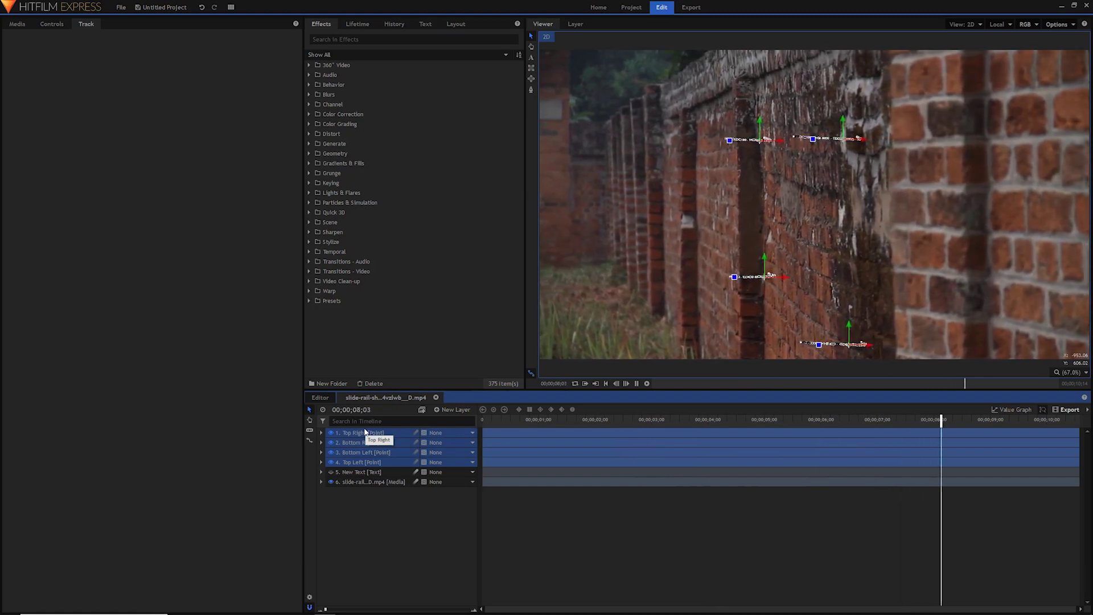
key(space)
Show the ATTACH TEXT layer and add the Quad Warp effect to it
click(368, 472)
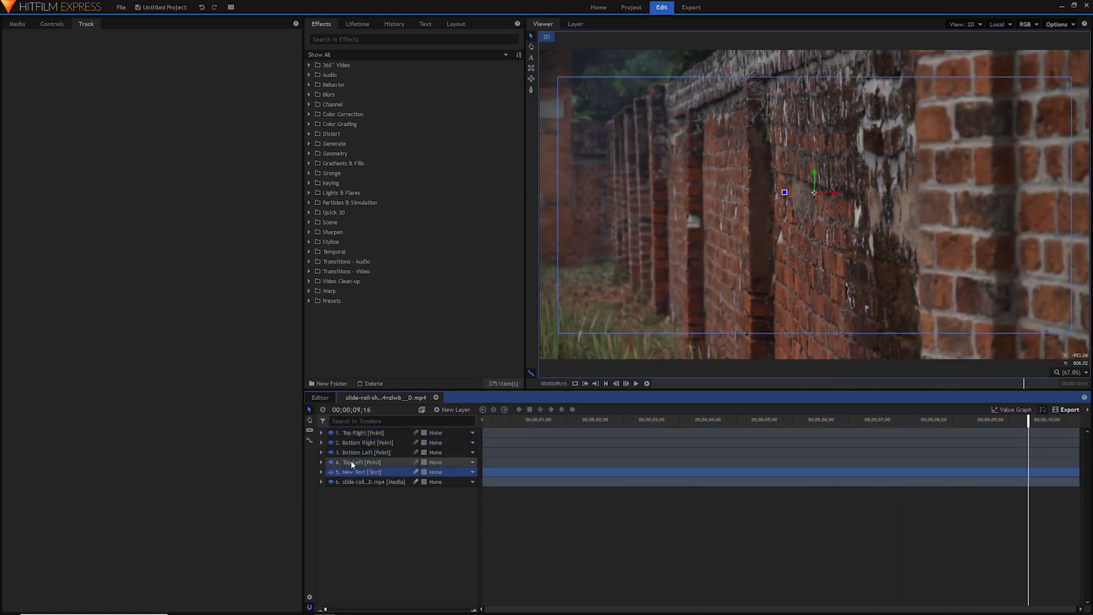
click(331, 472)
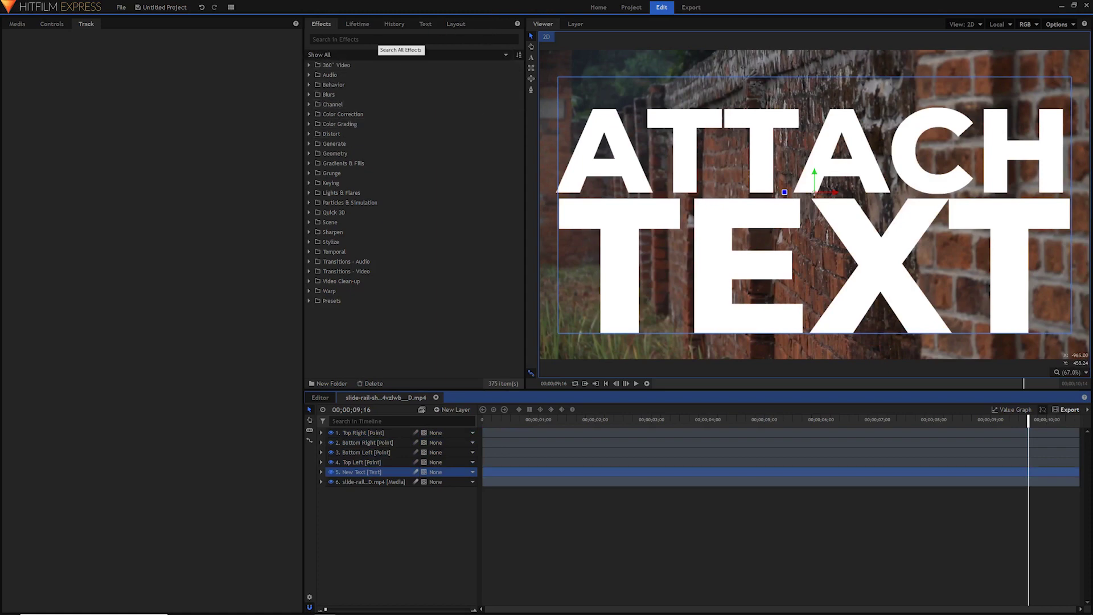
click(376, 39)
text(quad)
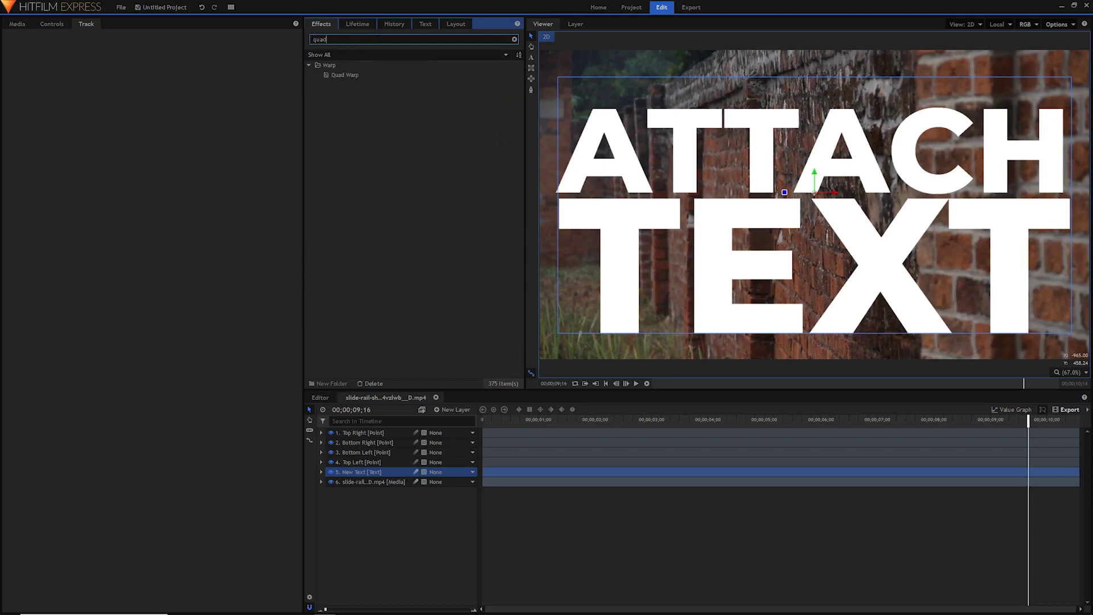
drag(361, 79, 350, 262)
drag(343, 465, 347, 473)
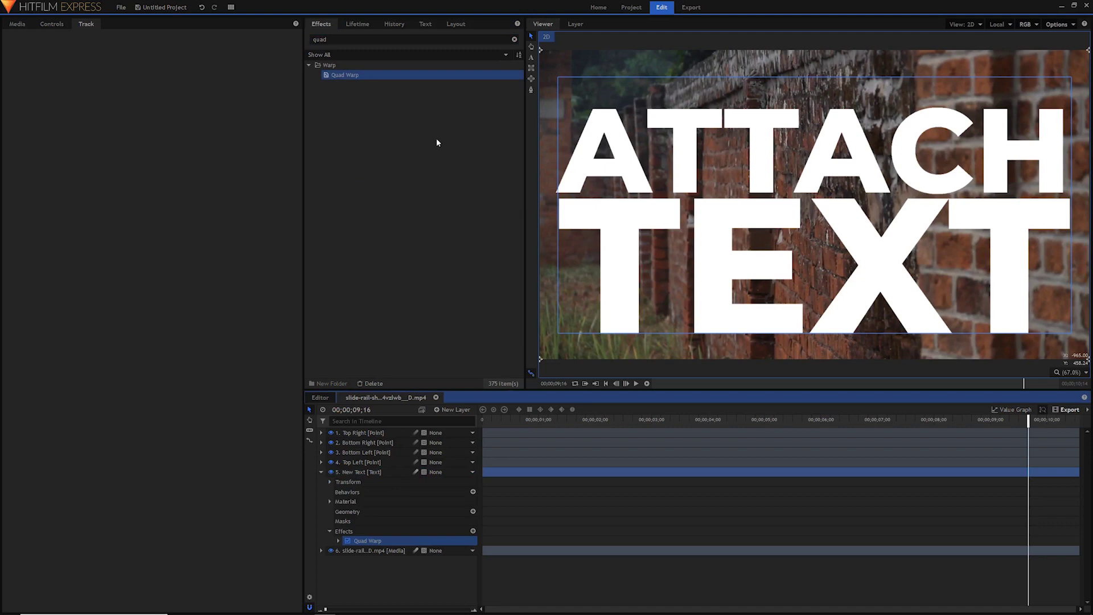
Open the text layer's Quad Warp settings and expand the Top Left, Top Right, Bottom Left and Bottom Right groups
click(59, 24)
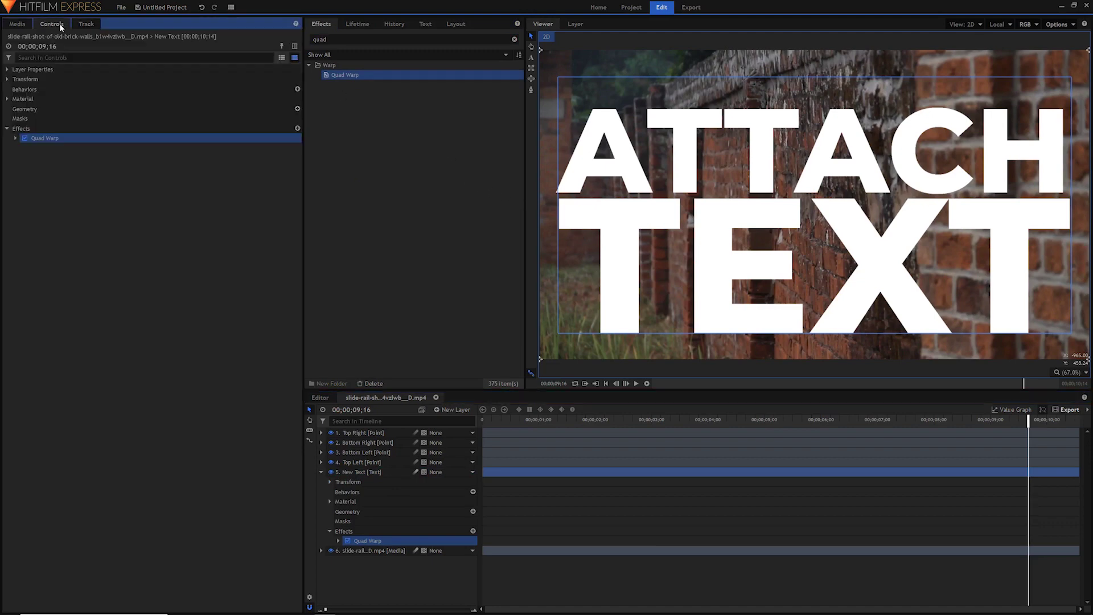
click(15, 138)
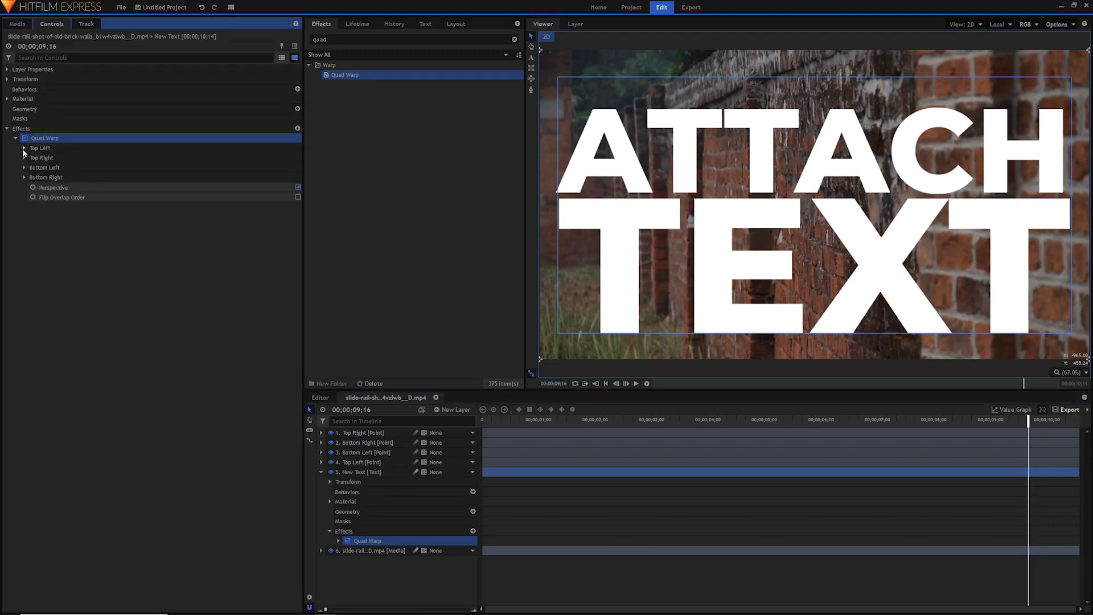
click(24, 149)
click(24, 178)
click(24, 207)
click(24, 236)
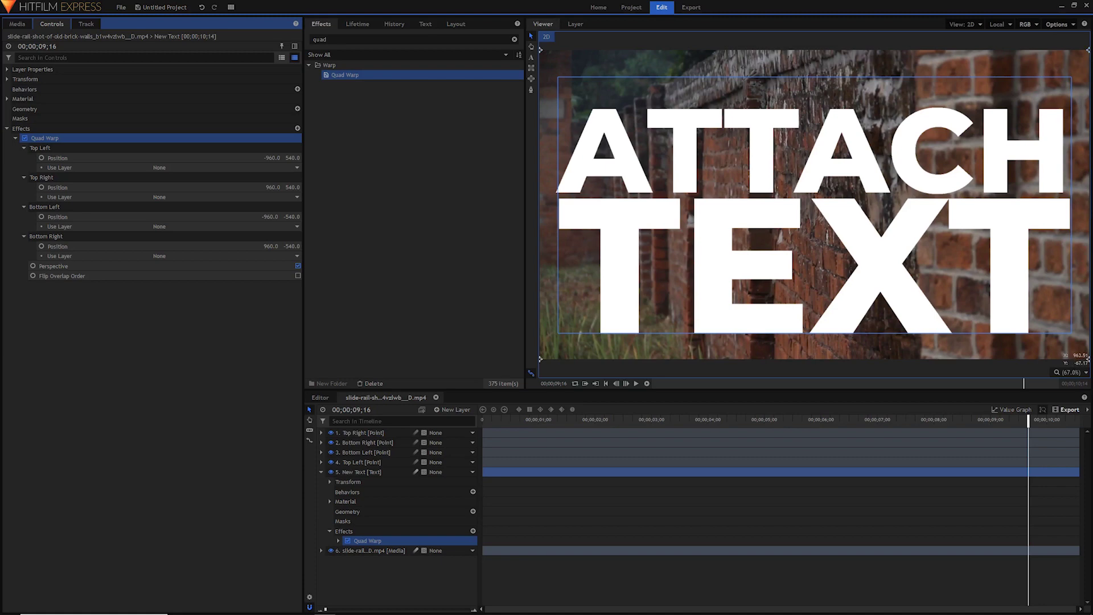
Nudge the Quad Warp's Top Left corner point in the viewer to about -960, 538 and select its settings group
scroll(813, 232, down, 1)
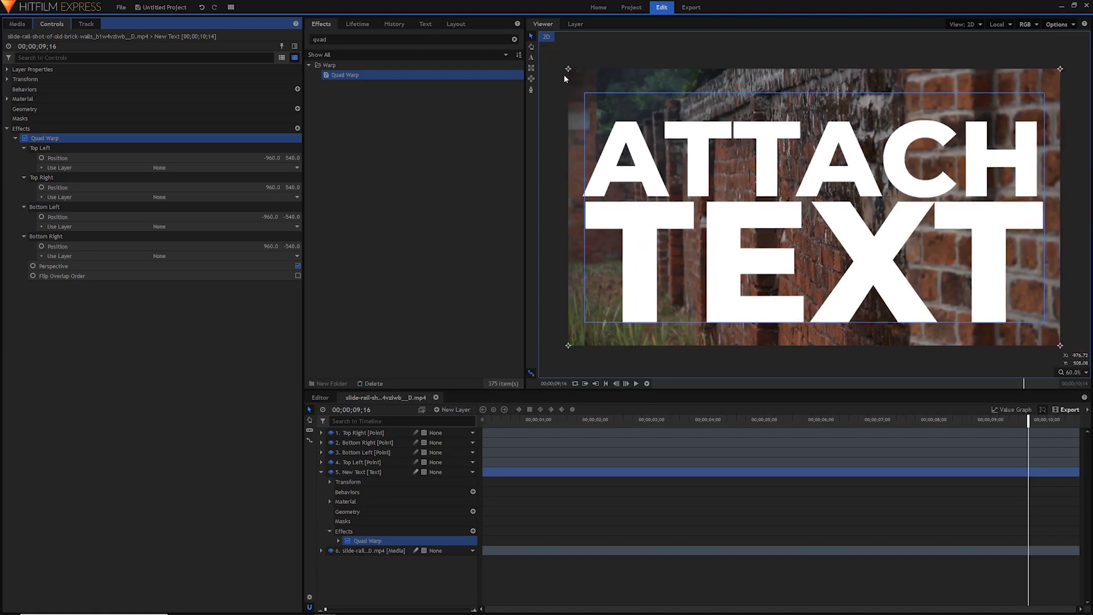
mouse_move(569, 71)
mouse_down()
mouse_move(719, 193)
mouse_move(655, 107)
mouse_move(589, 67)
mouse_move(570, 69)
mouse_up()
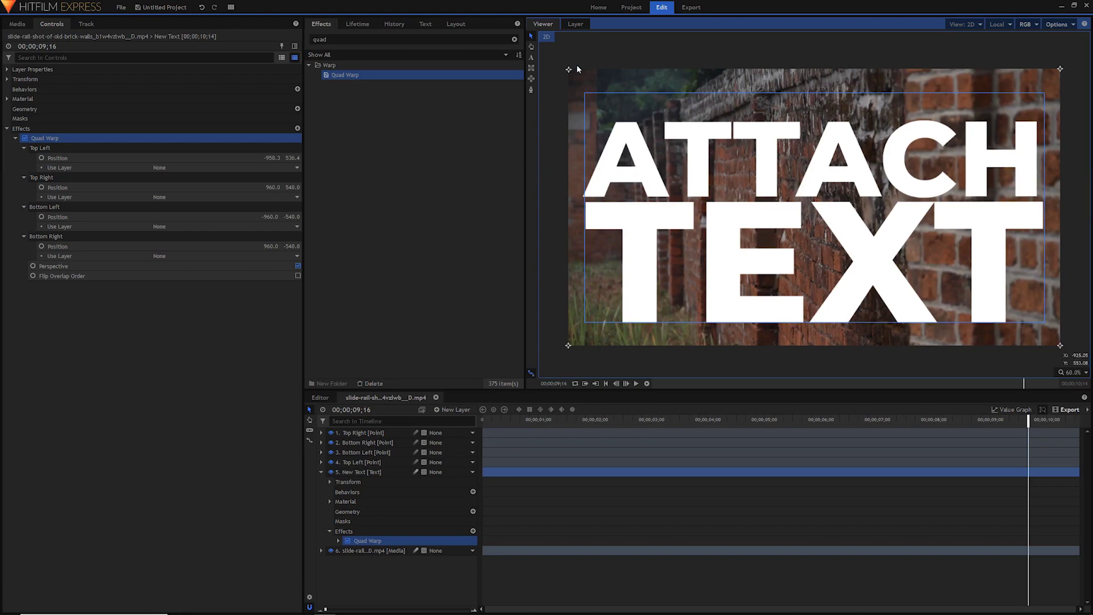
mouse_move(569, 69)
mouse_down()
mouse_move(679, 111)
mouse_move(820, 242)
mouse_move(720, 150)
mouse_move(608, 74)
mouse_move(568, 69)
mouse_up()
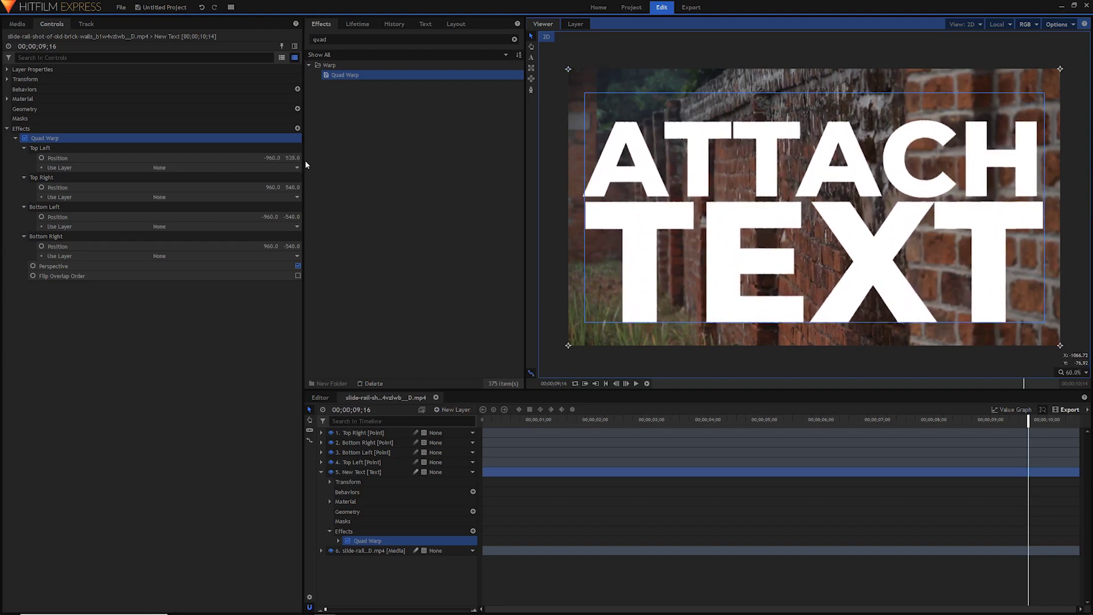
click(87, 148)
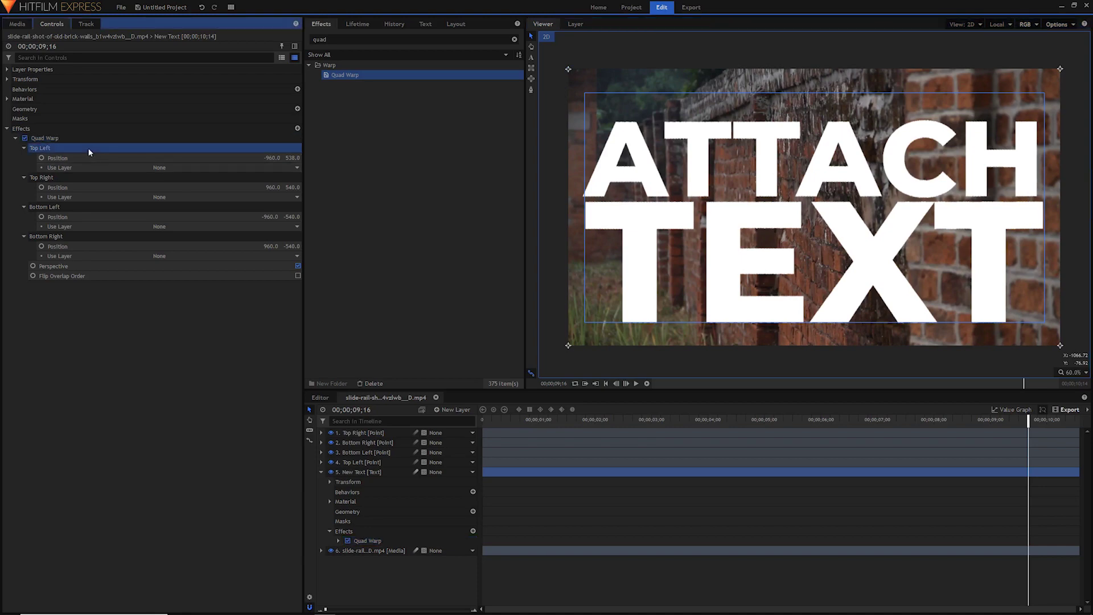
Link the Quad Warp's Top Left, Top Right, Bottom Left and Bottom Right corners to their matching point layers
click(177, 167)
click(180, 208)
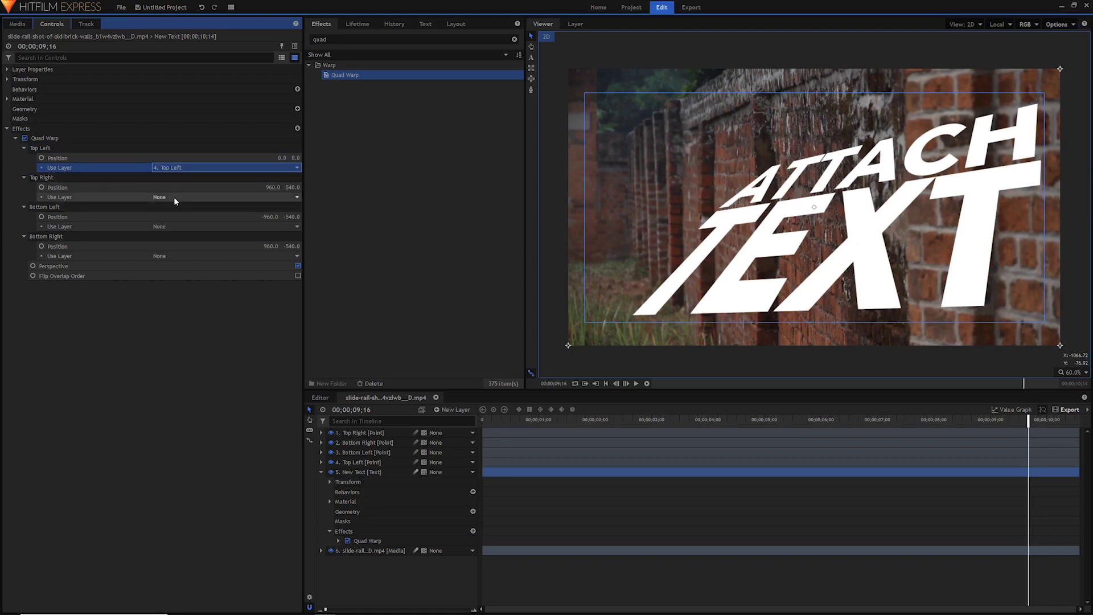
click(173, 196)
click(182, 214)
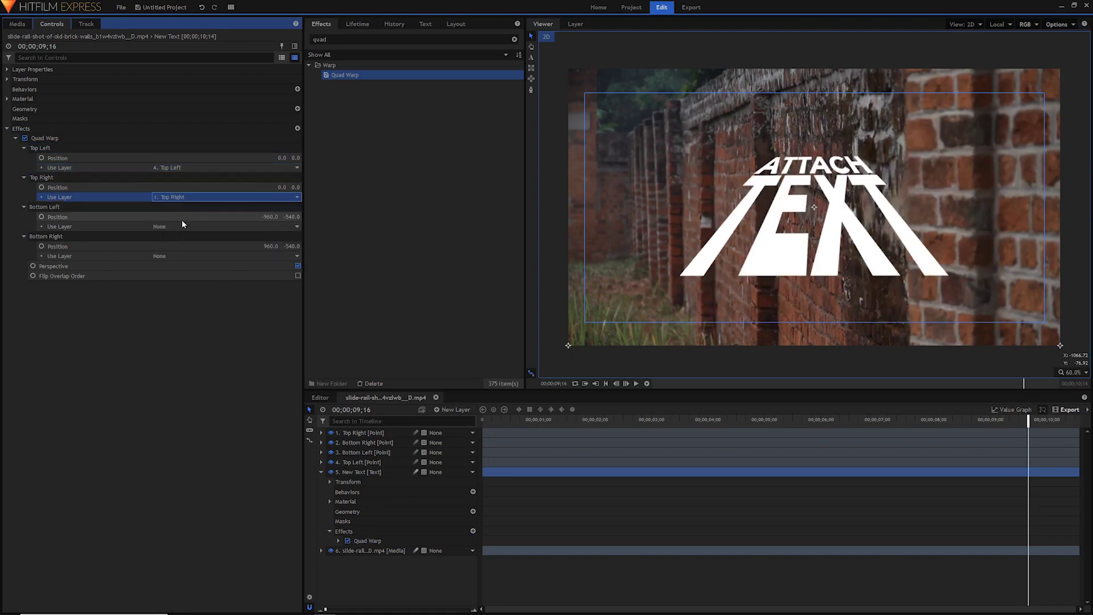
click(176, 226)
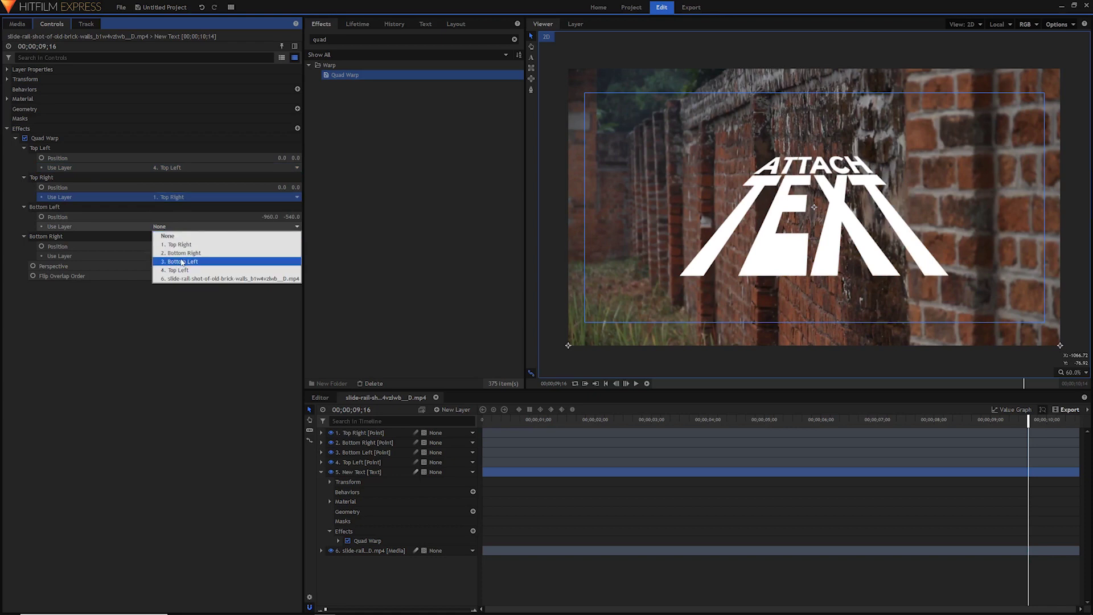
click(182, 262)
click(174, 255)
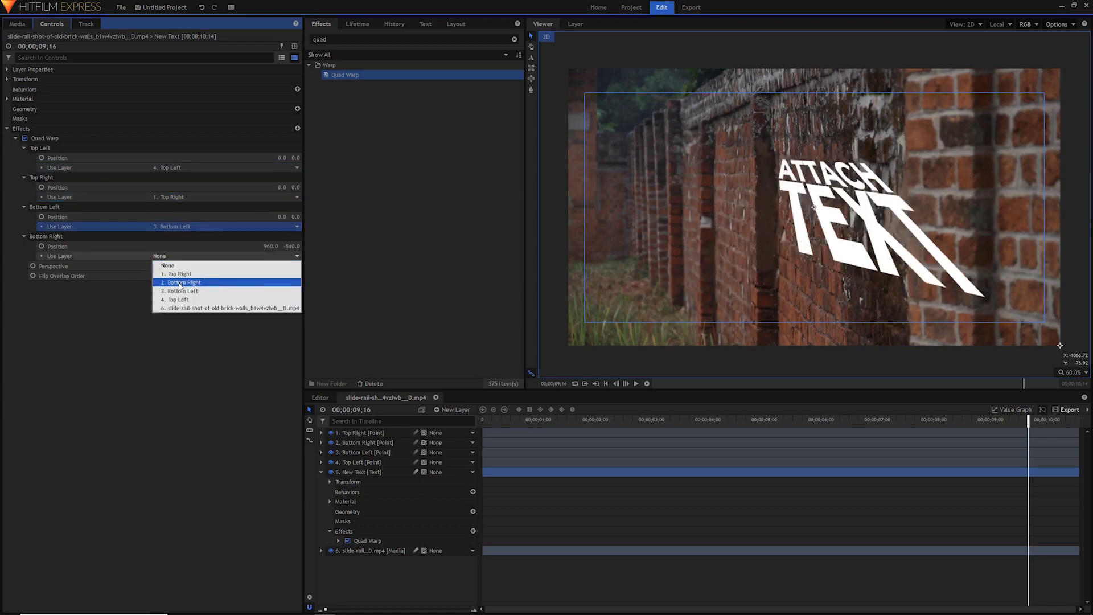
click(180, 283)
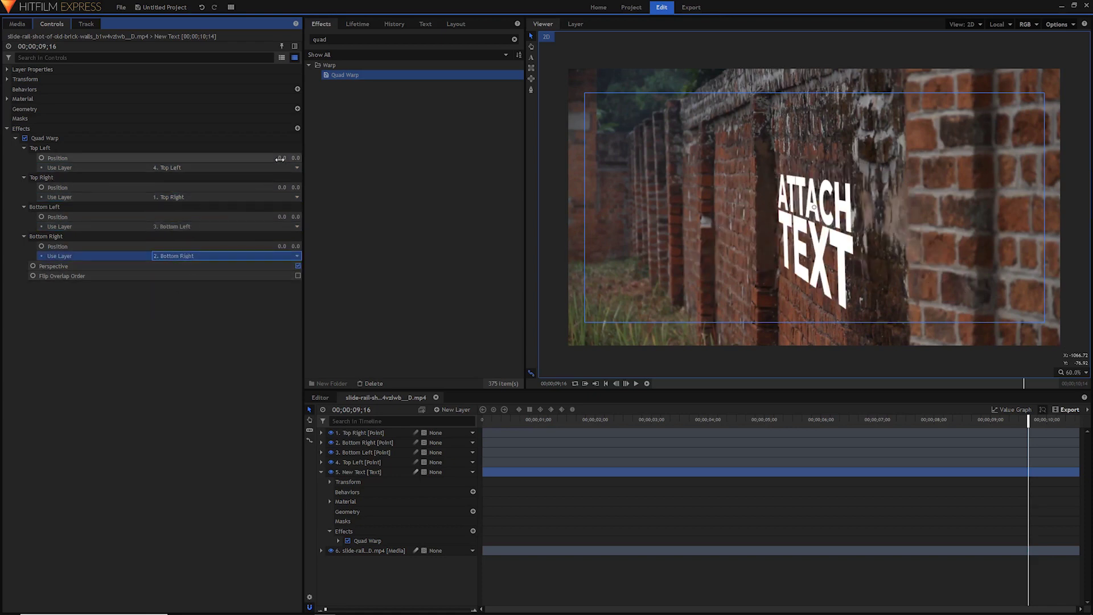
Play the composite from near its start to check how the warped text follows the wall
click(311, 203)
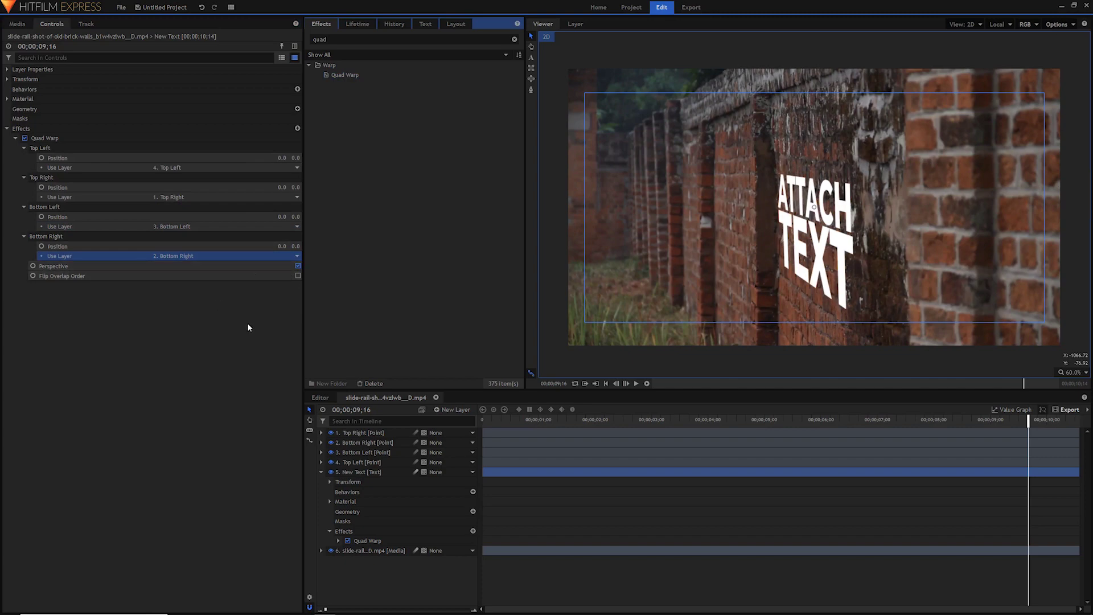
click(490, 423)
key(space)
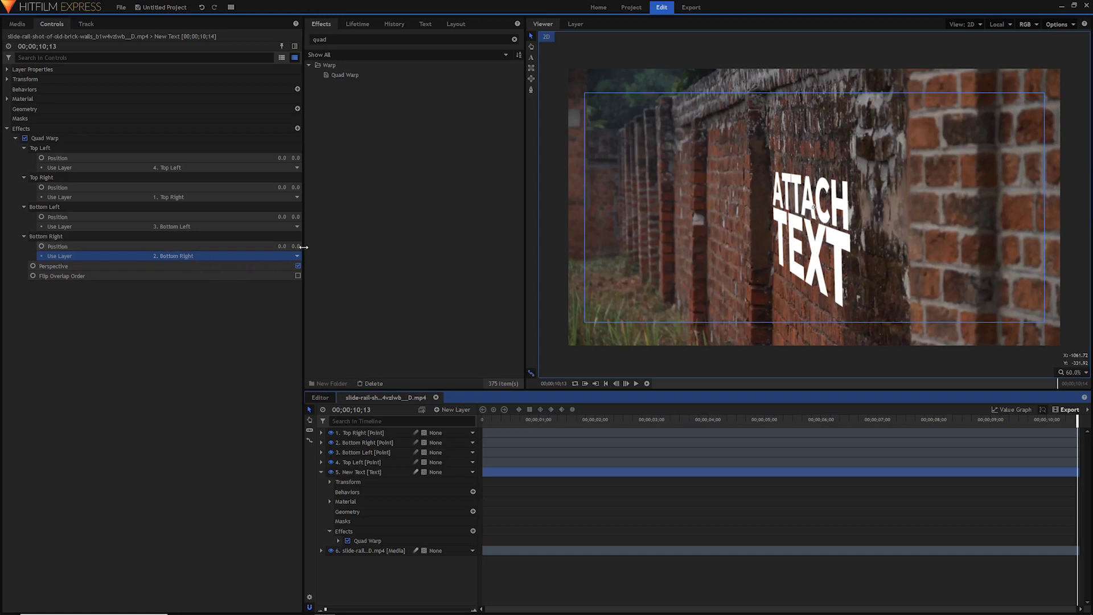
Offset the Quad Warp's Bottom Right position to 0, 82 and its Top Right position to 0, 12
drag(299, 247, 345, 247)
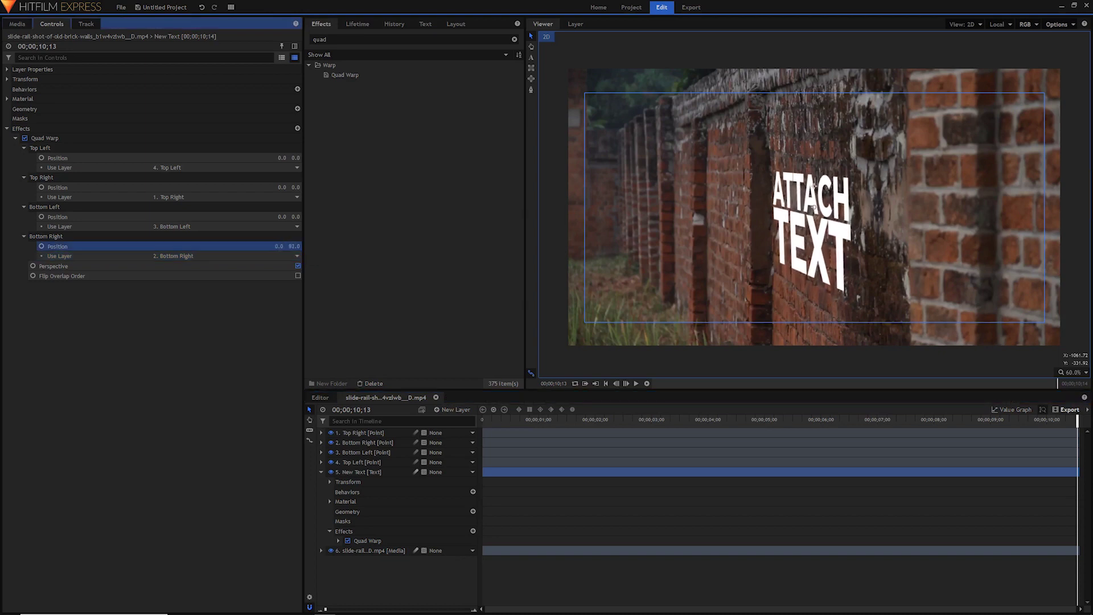
mouse_move(294, 187)
mouse_down()
mouse_move(316, 187)
mouse_move(302, 188)
mouse_up()
click(515, 494)
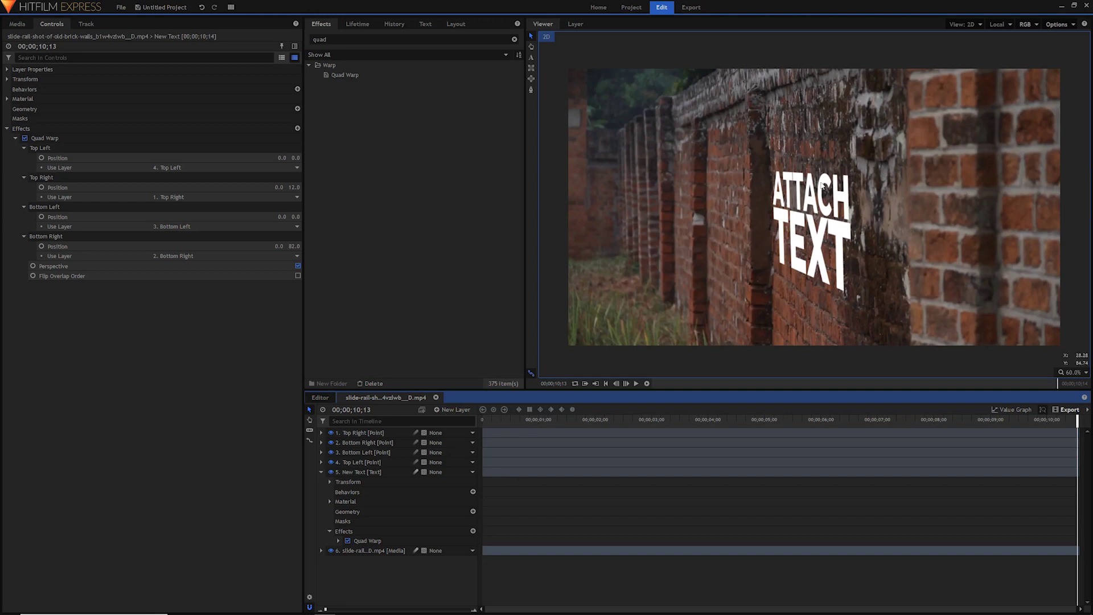
Widen the lettering along the wall by offsetting the Quad Warp's Top Right to about 180, 38 and Bottom Right to 204, -2
click(515, 472)
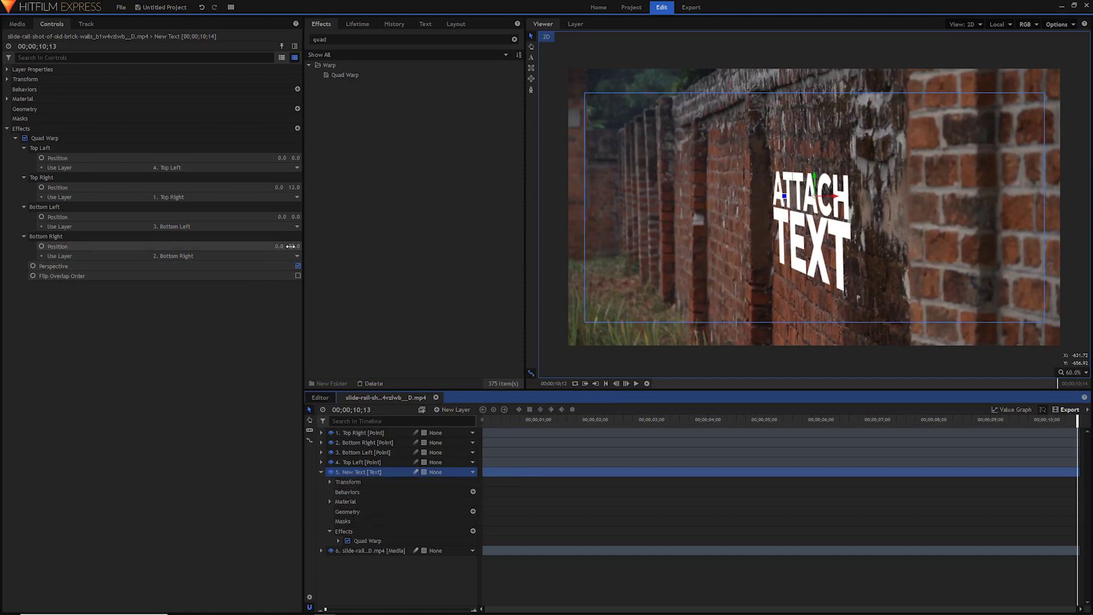
drag(287, 246, 287, 247)
drag(294, 187, 294, 187)
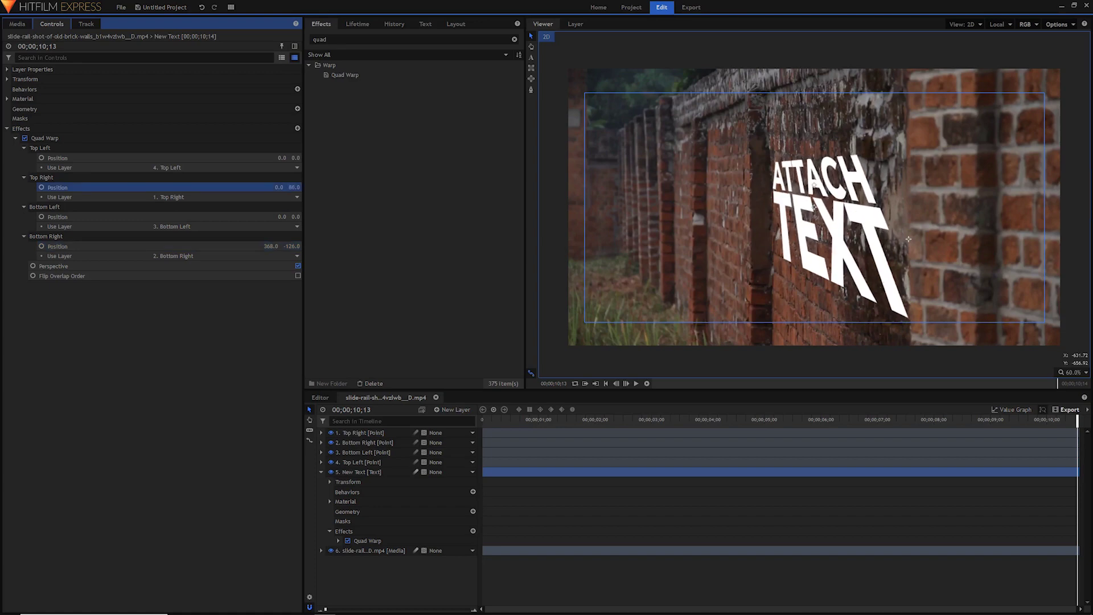
Return to the first frame and play the composite to check whether the widened text sticks to the wall
click(678, 448)
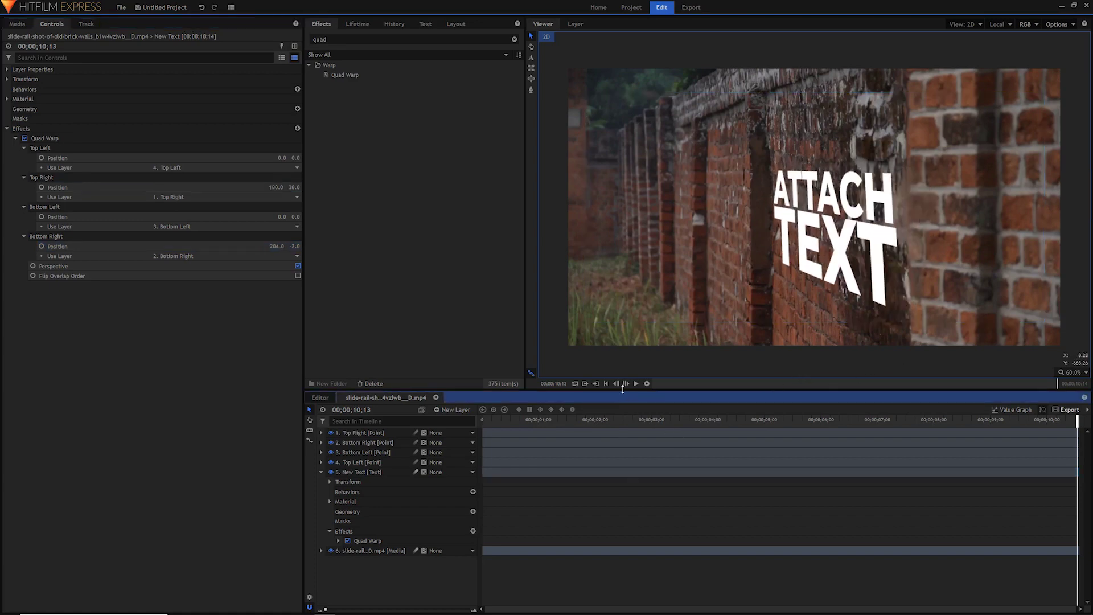
click(606, 383)
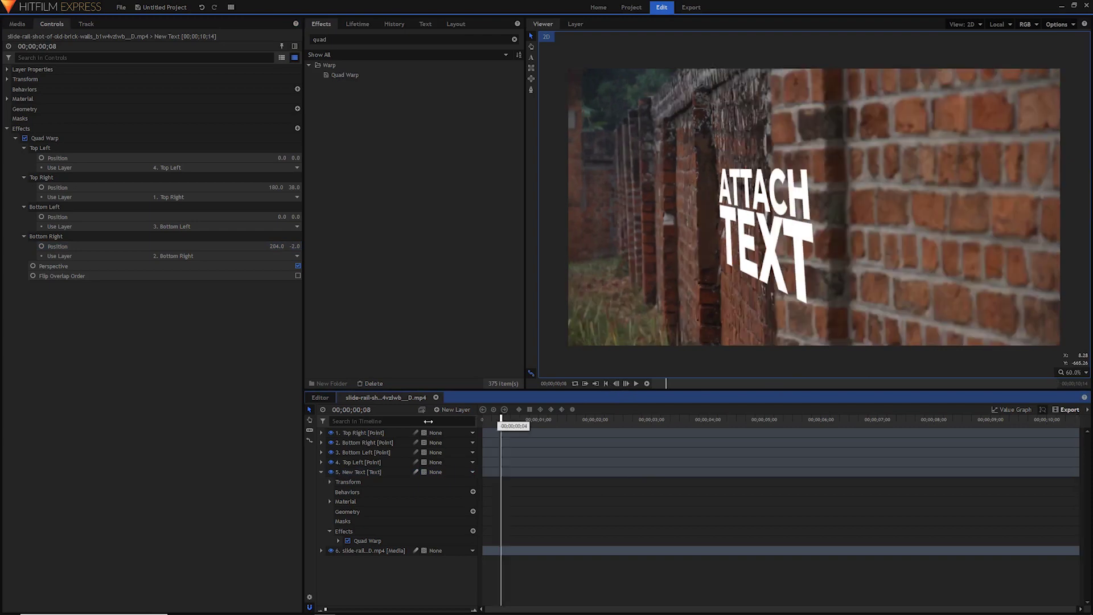
key(space)
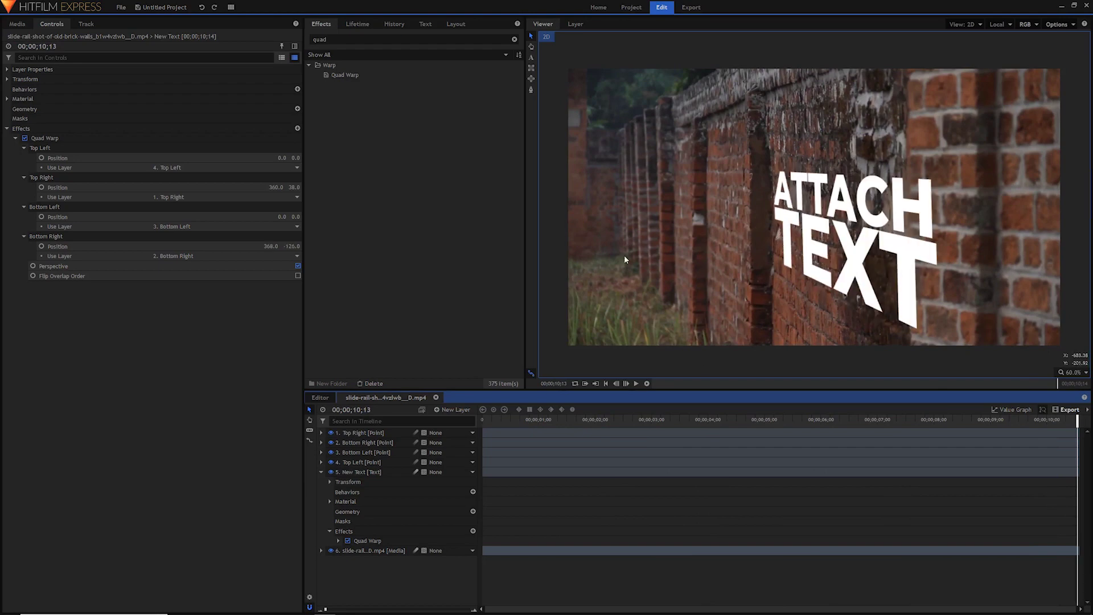
Reset the Quad Warp's Top Right and Bottom Right positions to 0, 0
click(278, 186)
text(0)
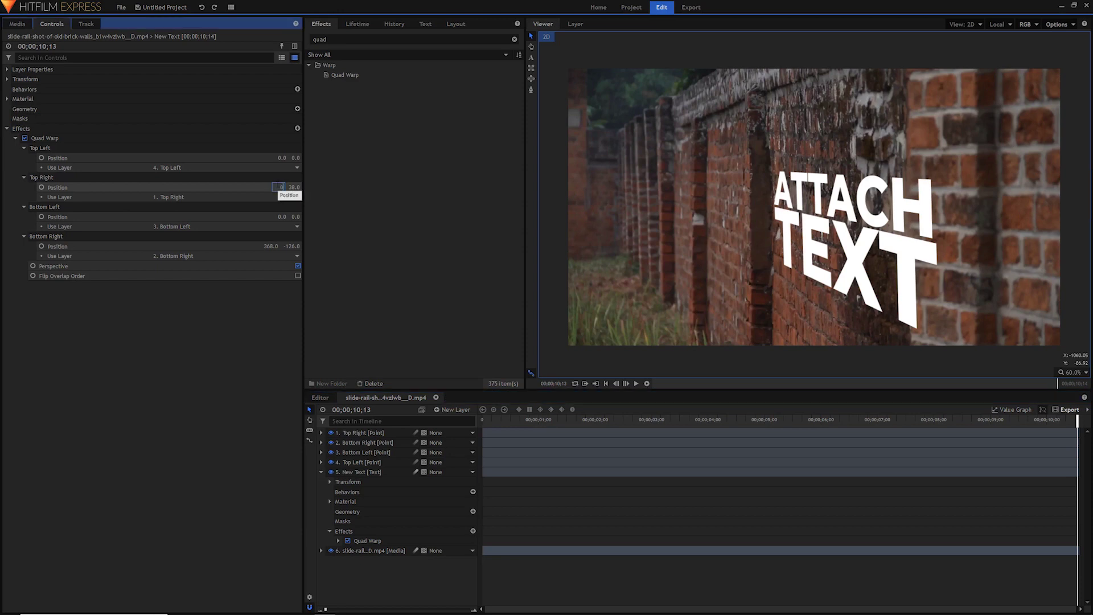
key(Tab)
text(0)
key(Tab)
key(Tab)
key(Tab)
key(Tab)
key(Tab)
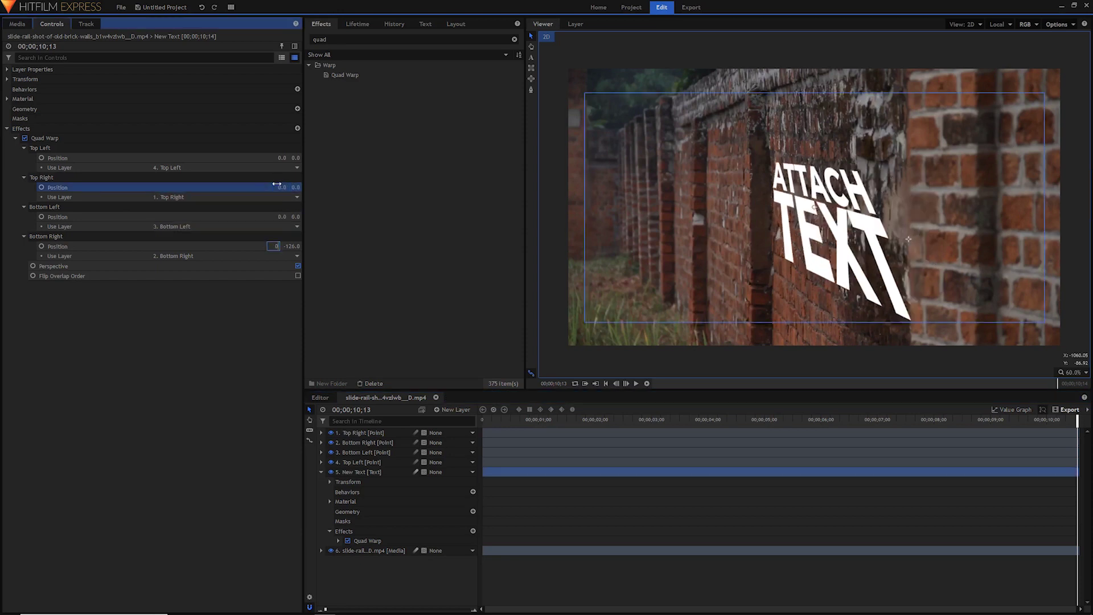
text(0)
key(Tab)
text(0)
key(Tab)
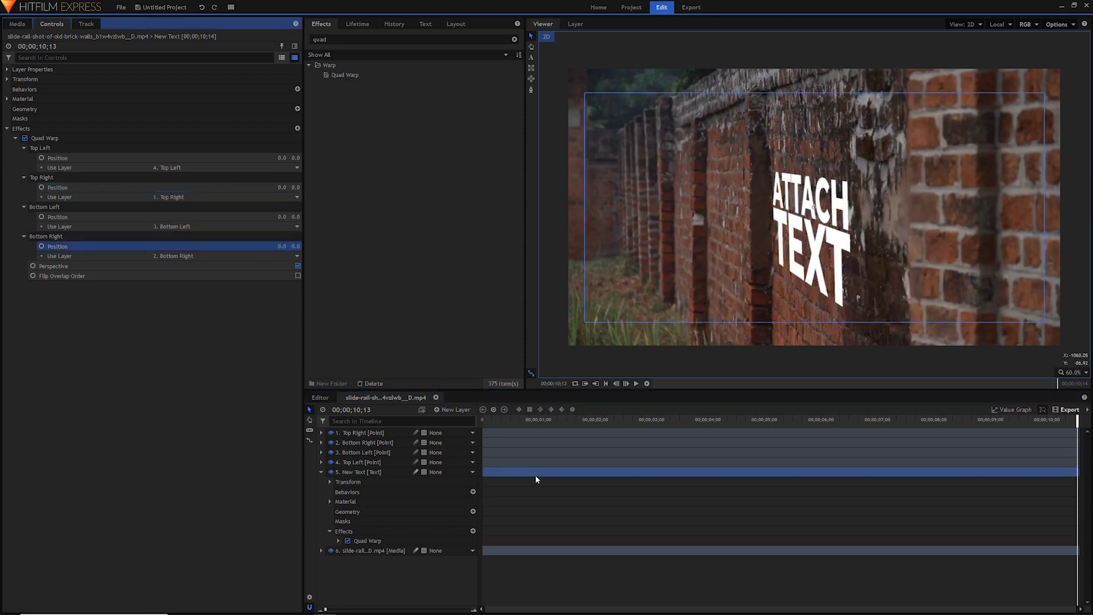
click(543, 504)
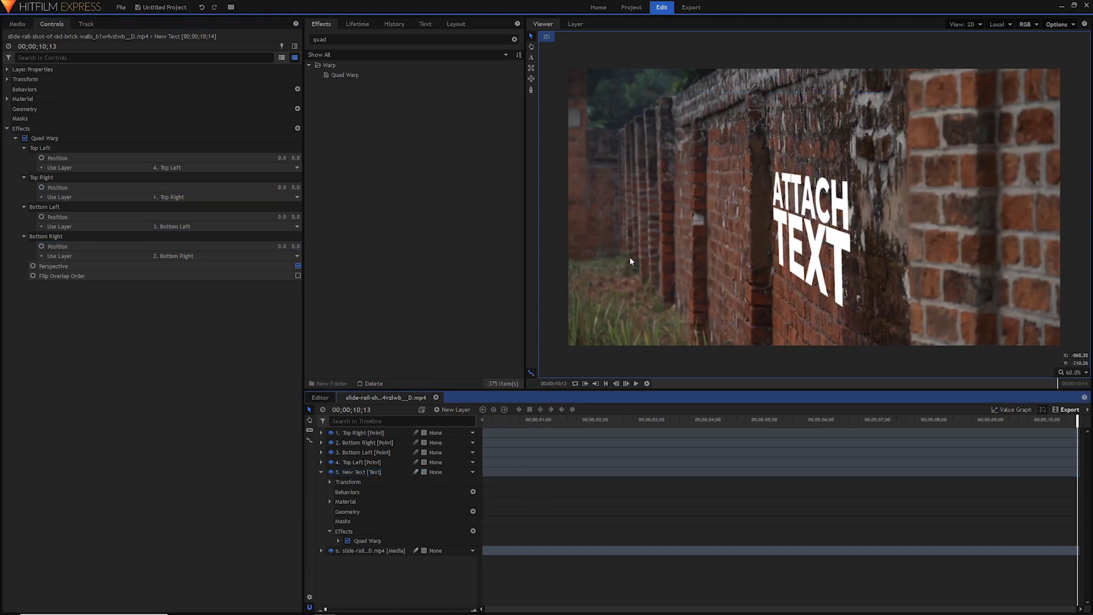
Search the effects for "displ" and add Displacement to the text layer below Quad Warp
click(317, 39)
text(displ)
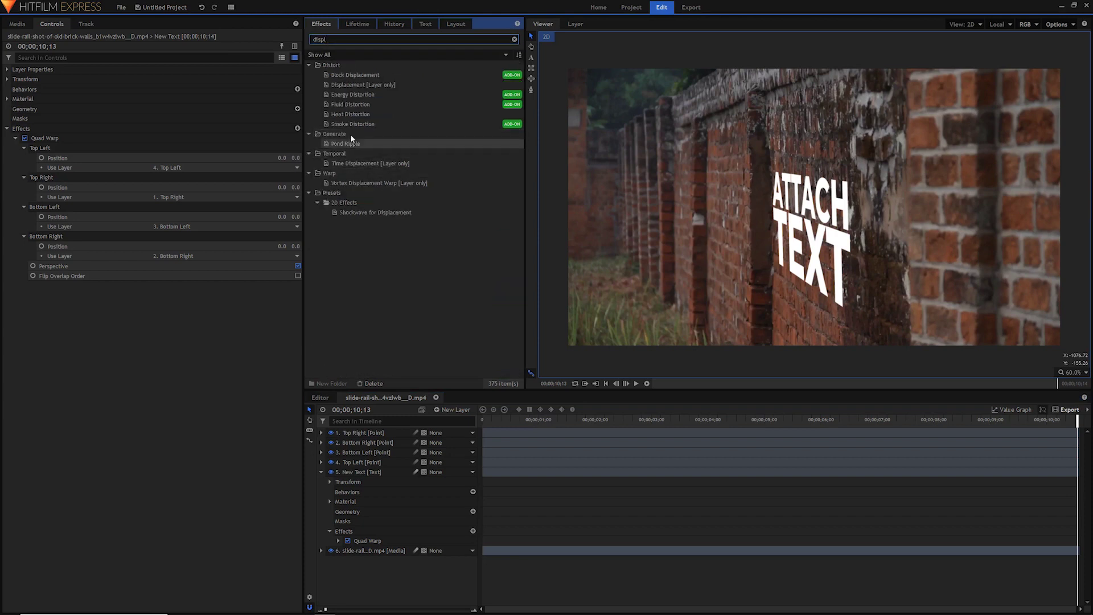
drag(348, 84, 104, 260)
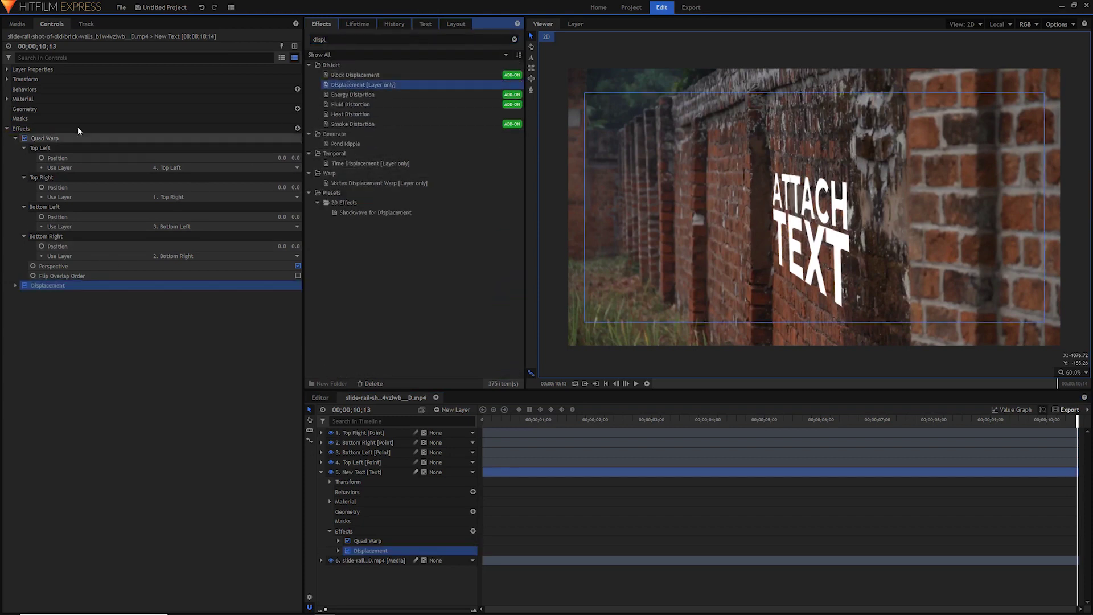
Set the Displacement's source layer to the brick-wall footage and its max horizontal displacement to 21.5 px
click(16, 286)
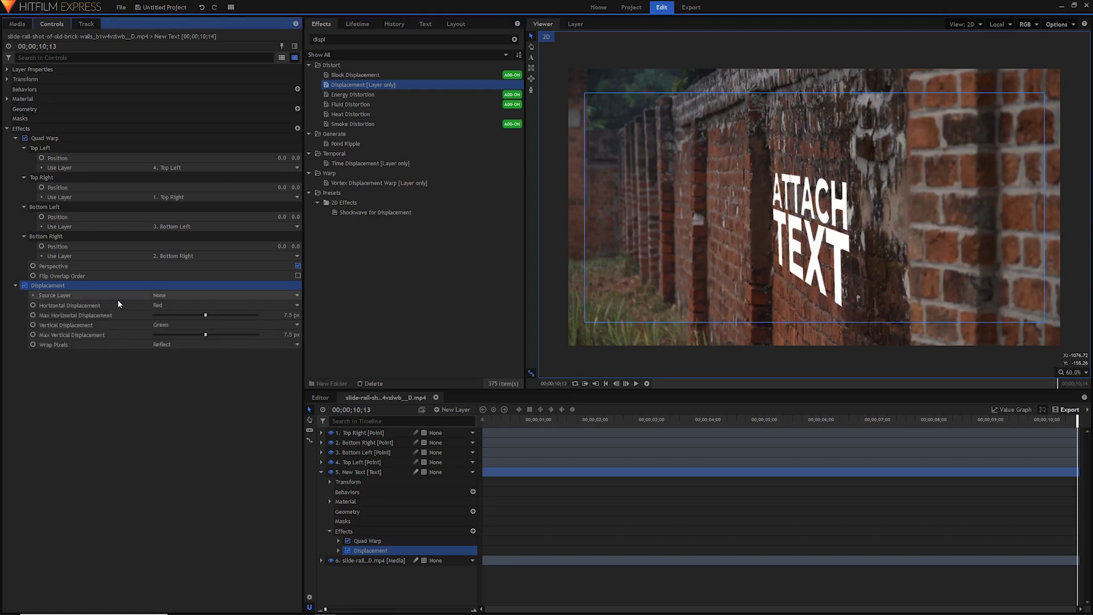
click(216, 295)
click(184, 348)
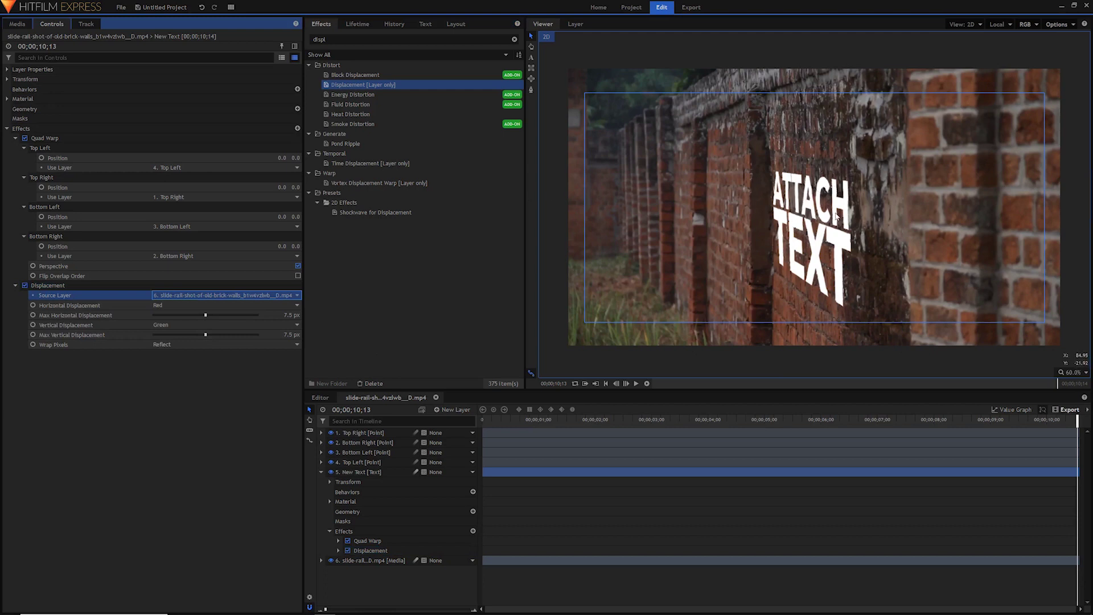
mouse_move(291, 315)
mouse_down()
mouse_move(262, 315)
mouse_move(301, 314)
mouse_up()
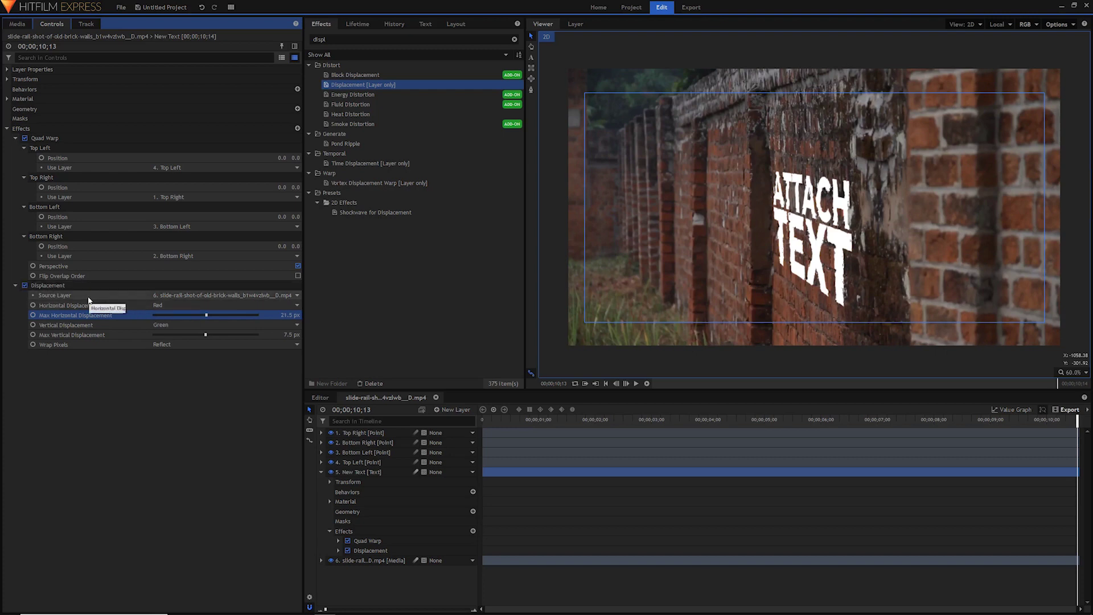
click(361, 472)
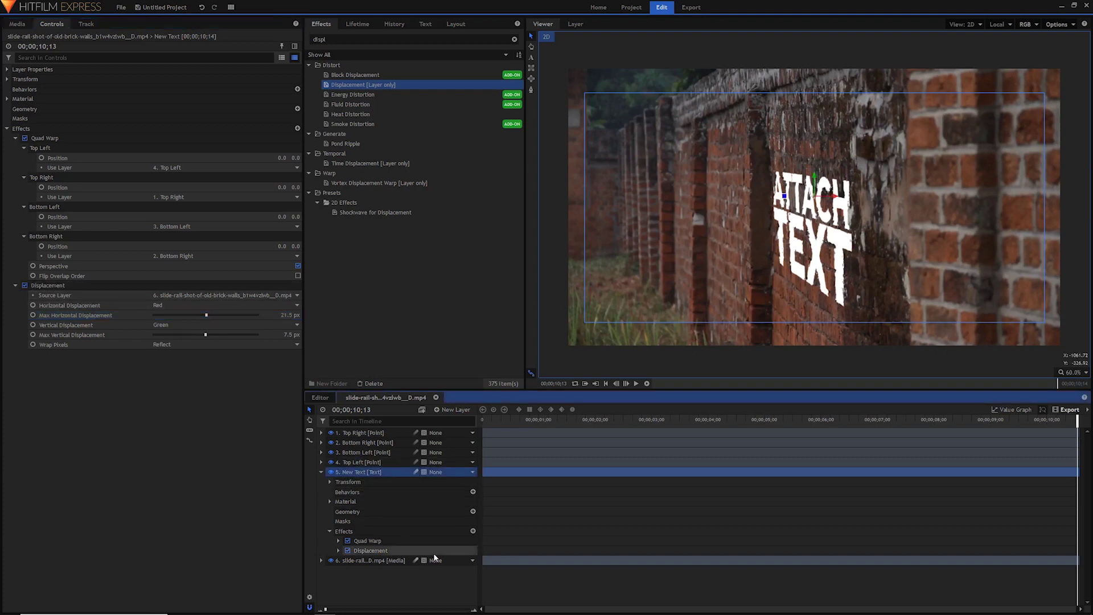
click(367, 562)
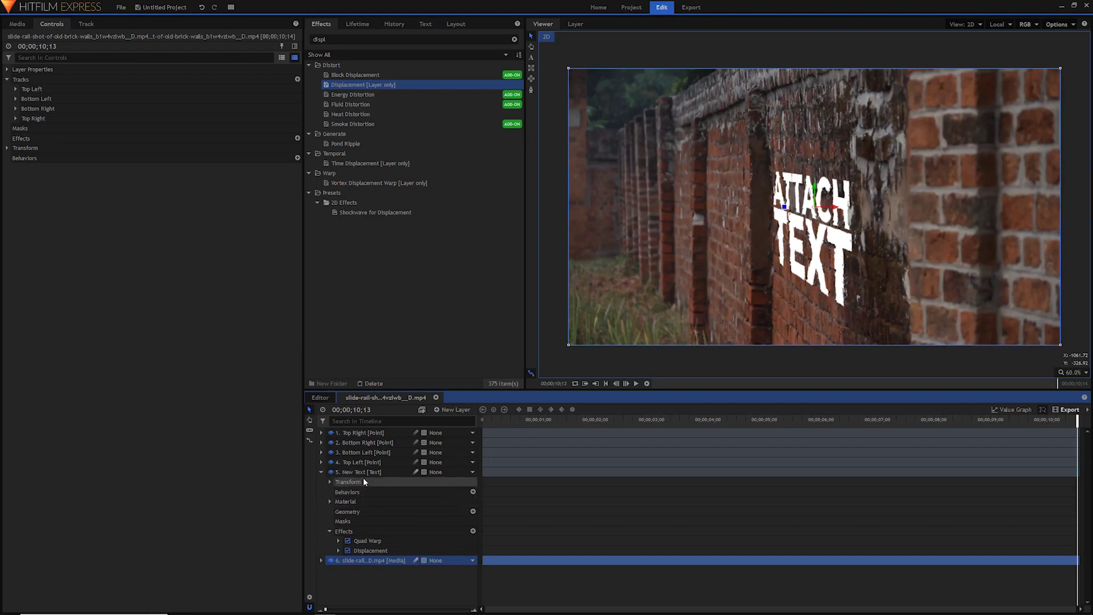
click(363, 473)
click(364, 562)
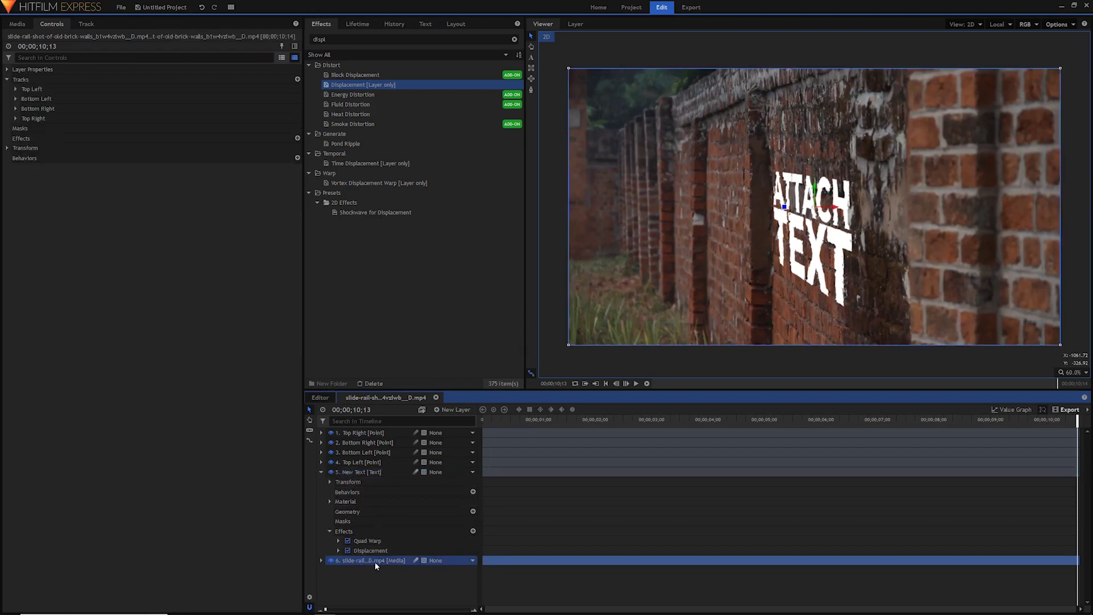
Select the text layer, examine the displaced edges of its lettering up close, and fit the frame back into the viewer
click(373, 474)
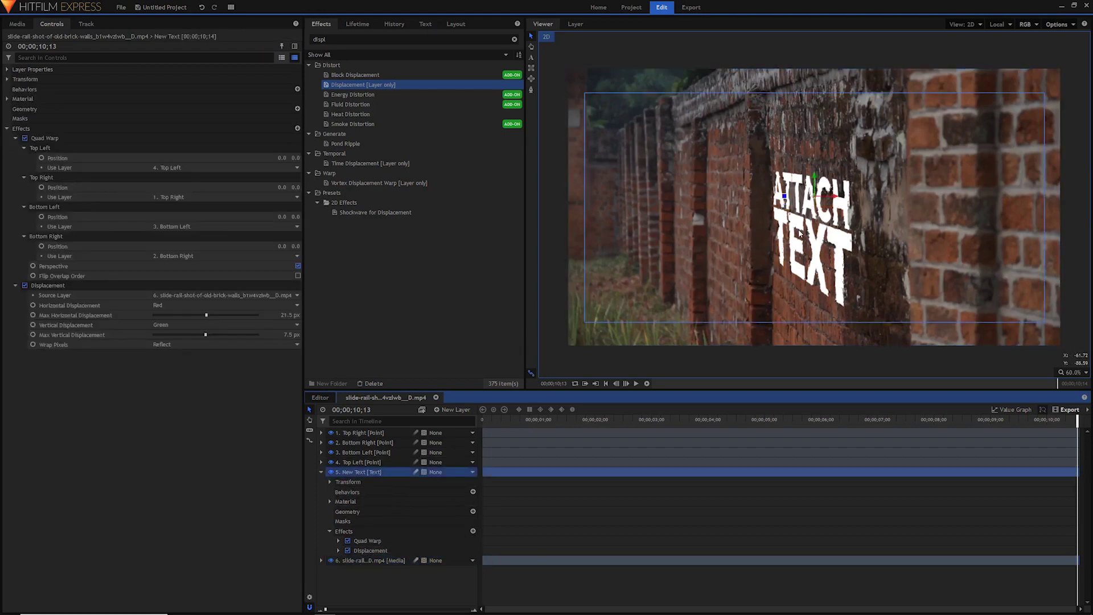
scroll(800, 233, up, 5)
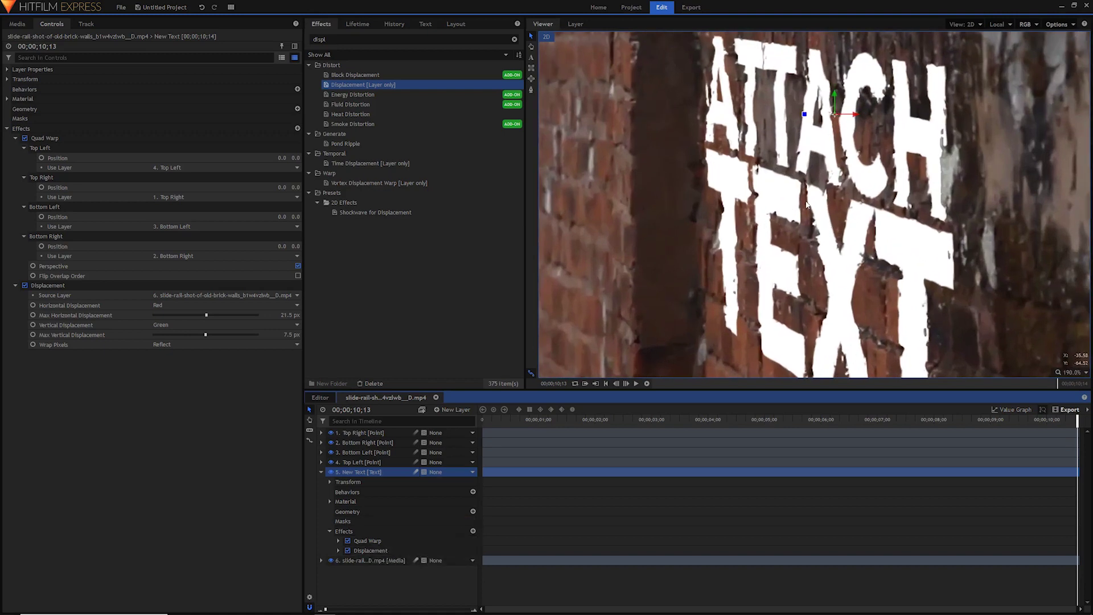
scroll(785, 118, down, 3)
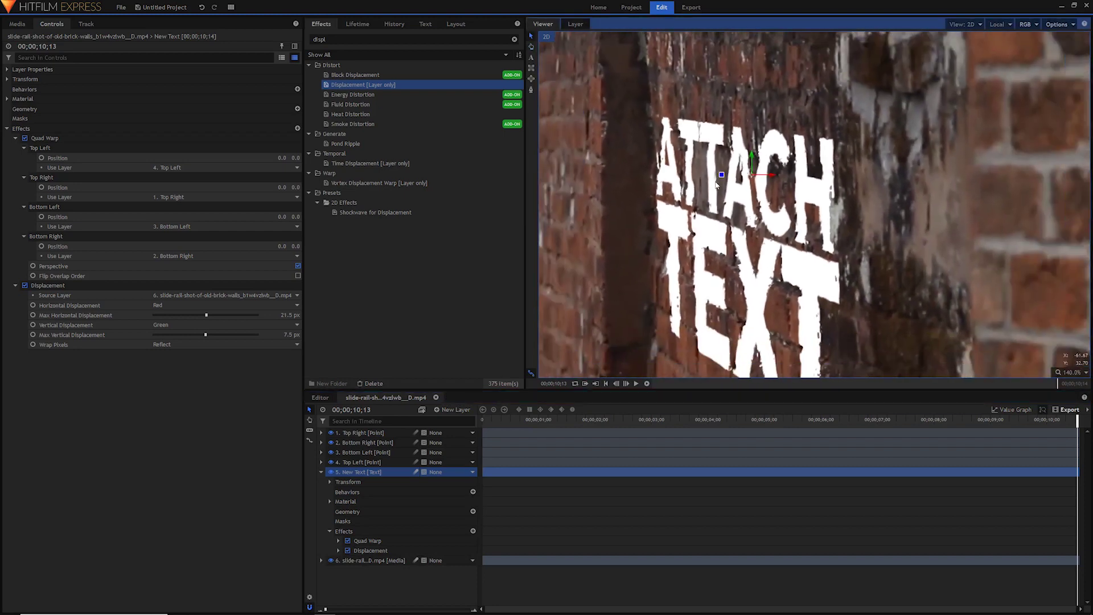
scroll(717, 184, down, 2)
scroll(706, 194, up, 1)
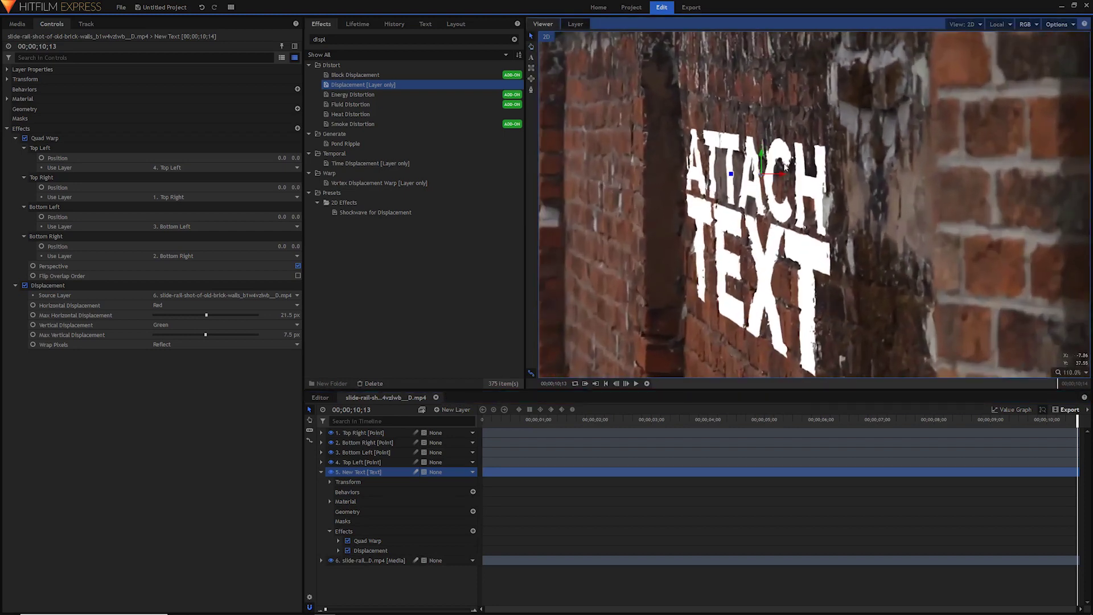
click(1069, 373)
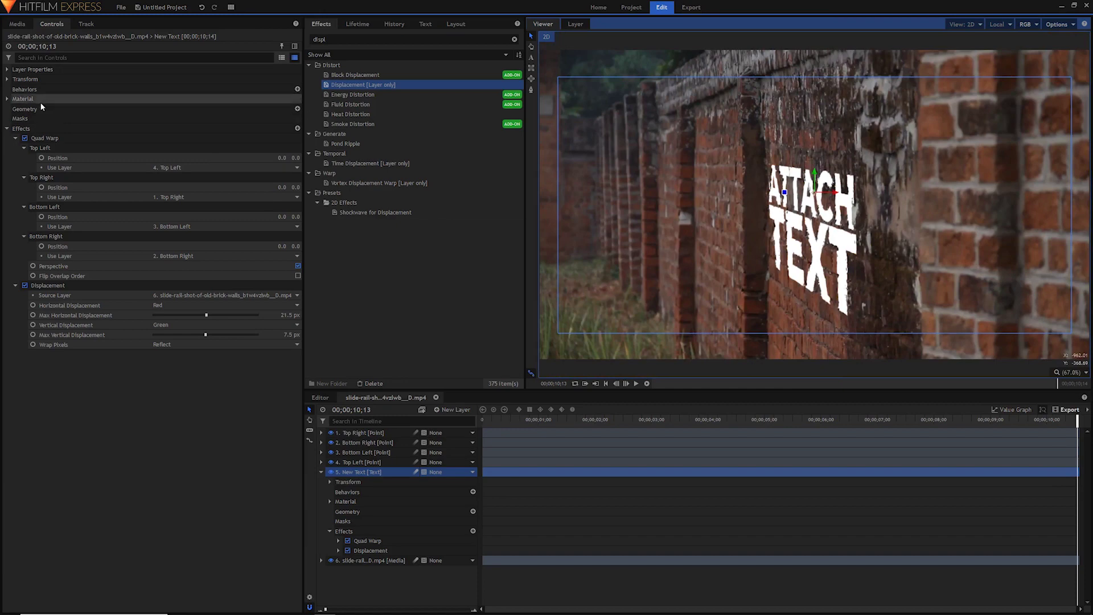
Try a different blend mode on the text layer and return it to Normal
click(7, 70)
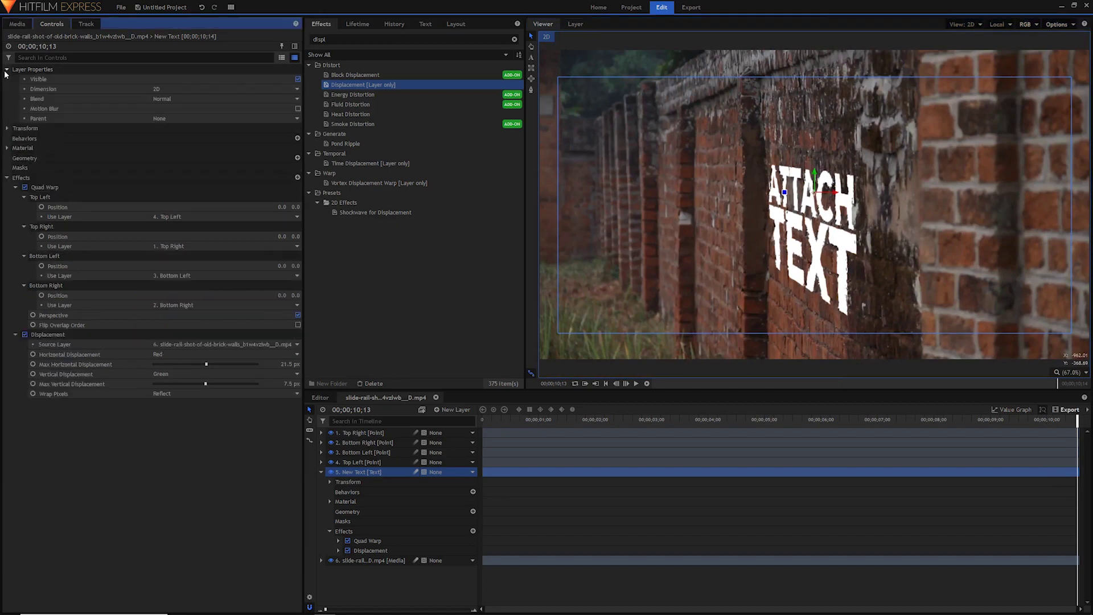
click(166, 99)
click(169, 254)
click(165, 99)
click(172, 109)
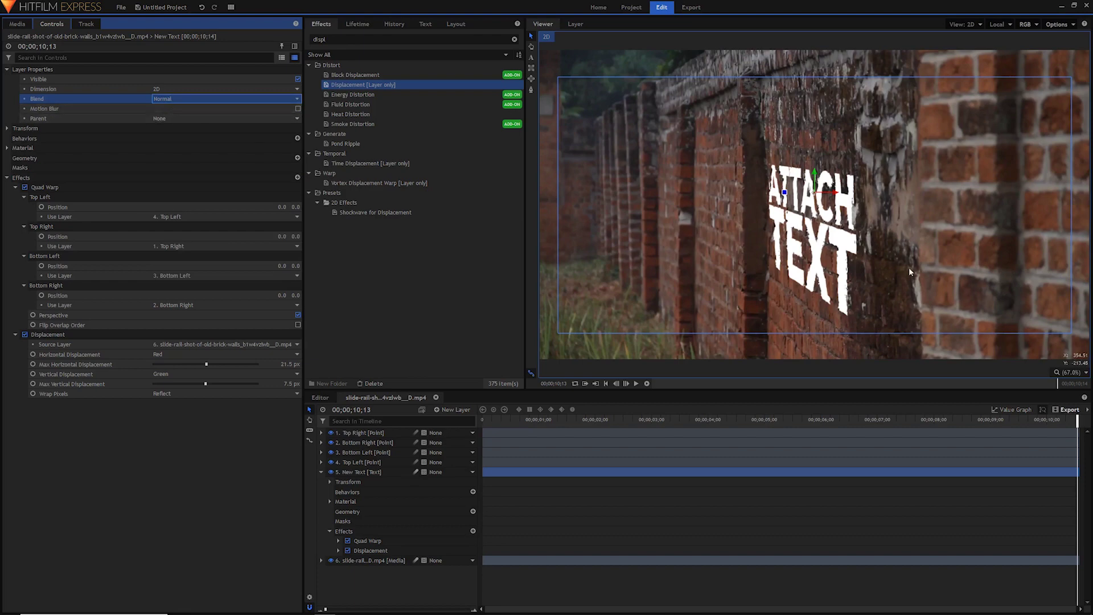
click(547, 503)
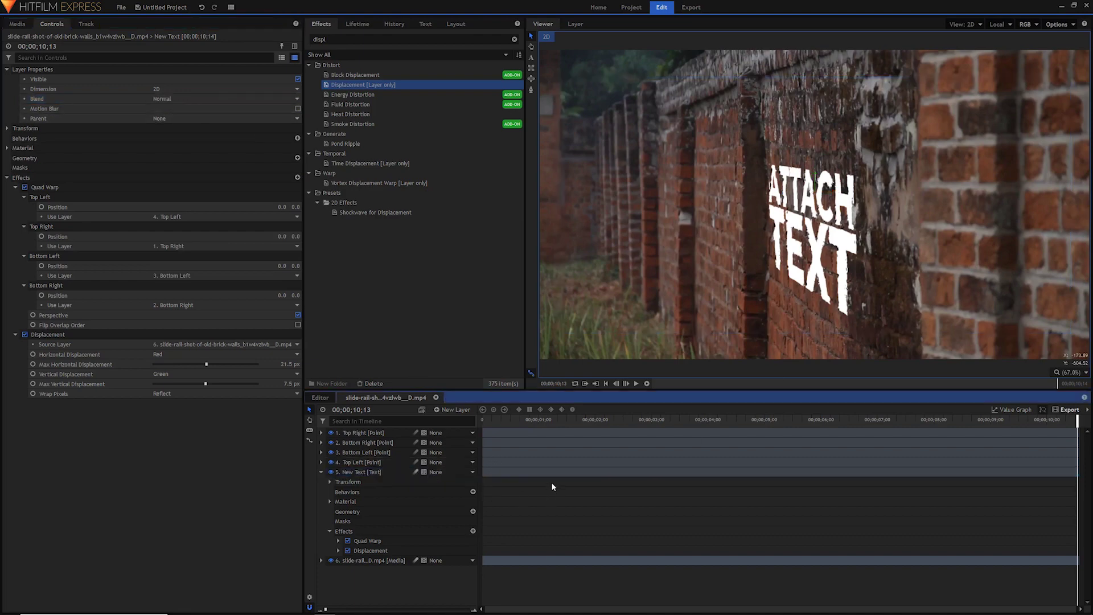